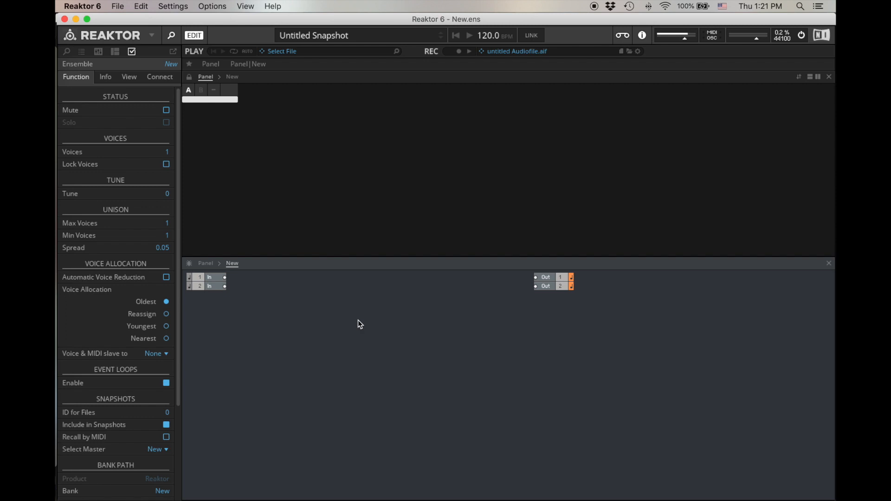
Step: Delete the two audio input terminals from the ensemble structure and add a Sine oscillator module
drag(304, 364, 200, 276)
key(Delete)
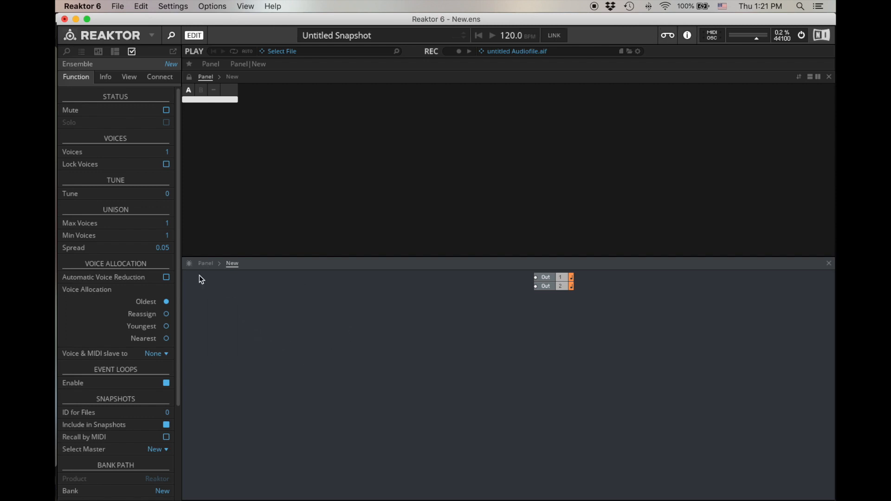
double_click(308, 319)
text(sine)
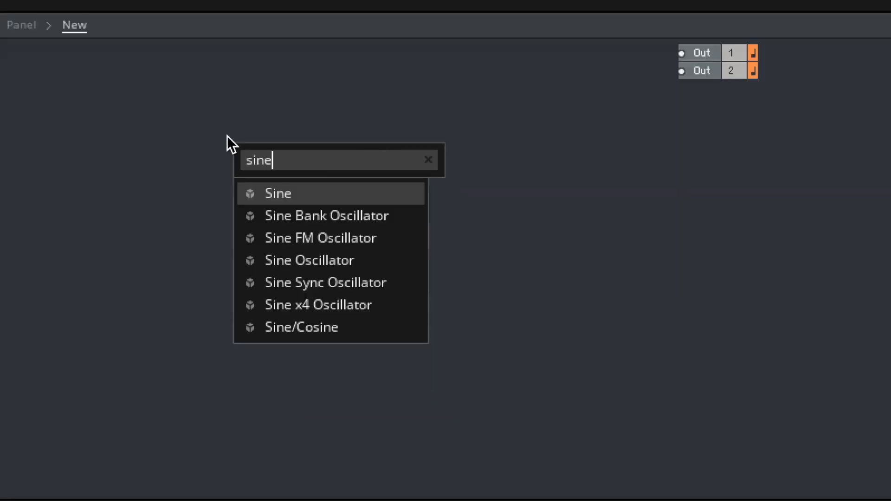
key(Down)
key(Down)
key(Down)
key(Down)
key(Up)
key(Return)
drag(283, 172, 260, 131)
Step: Add an AR Envelope module and place it just below and slightly right of the Sine oscillator
click(375, 280)
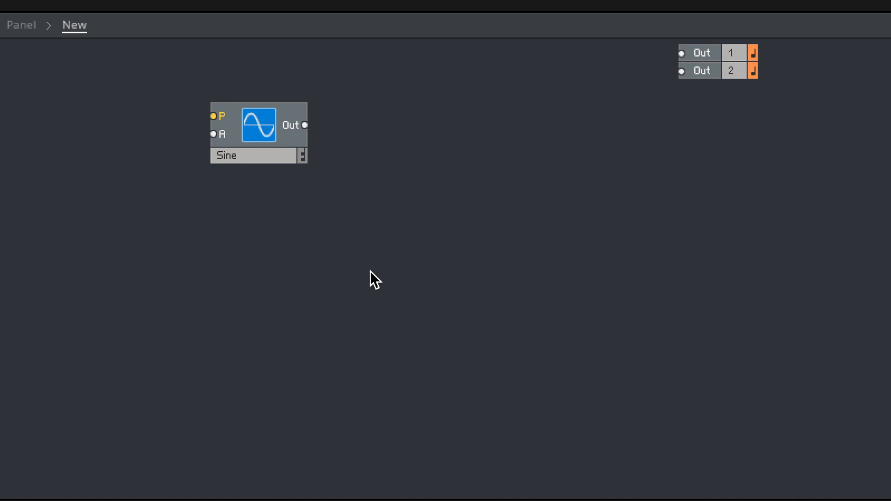
double_click(370, 271)
text(ar)
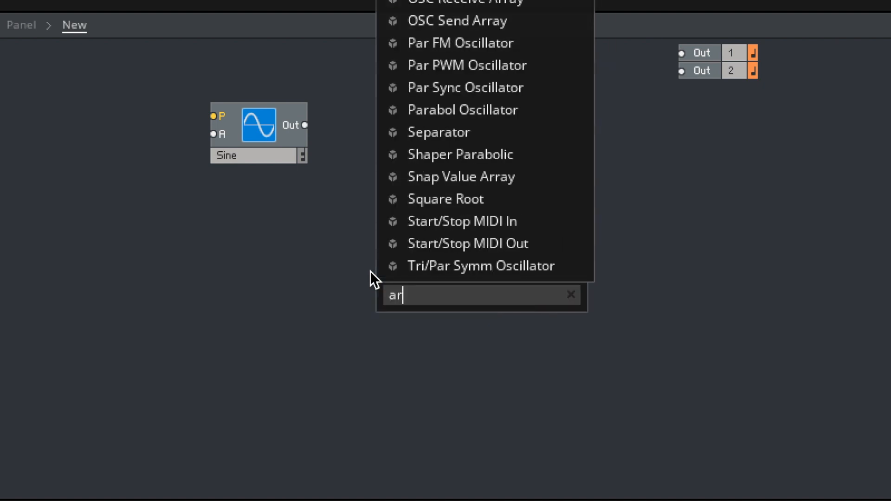
key(Return)
drag(444, 336, 335, 247)
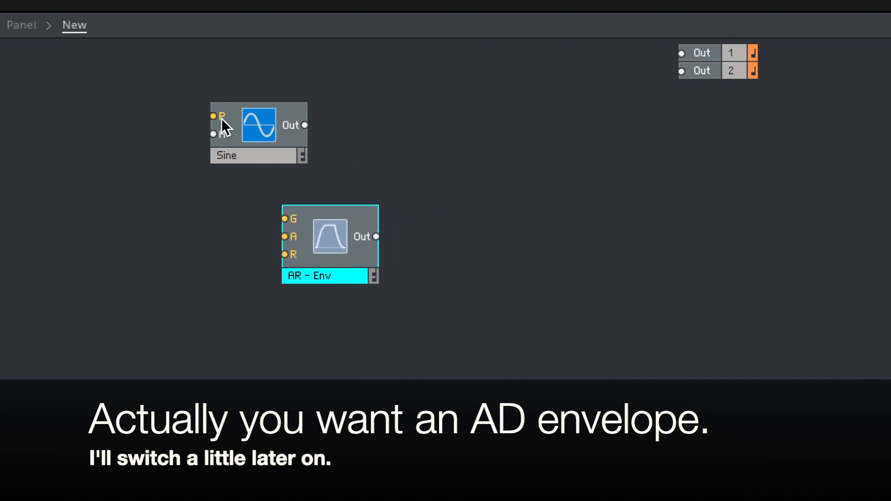
Step: Add a Note Pitch MIDI In module and connect its output to the Sine oscillator's P input
click(107, 99)
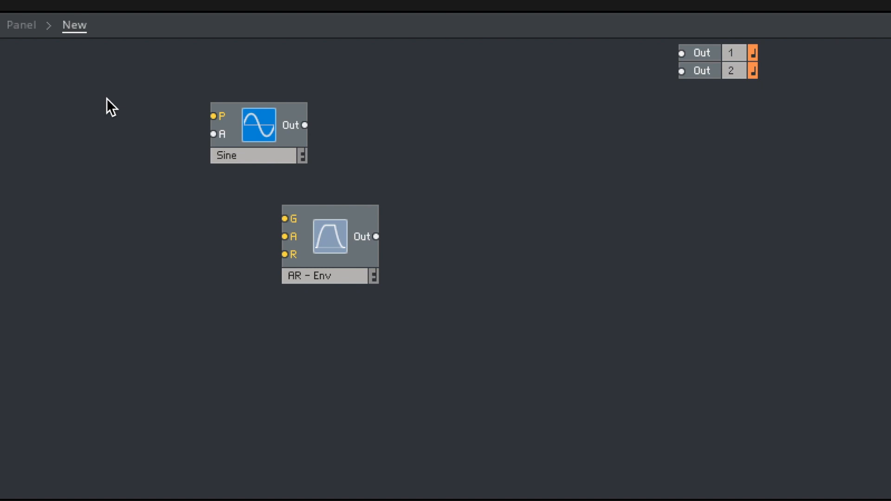
double_click(107, 99)
text(note)
key(Return)
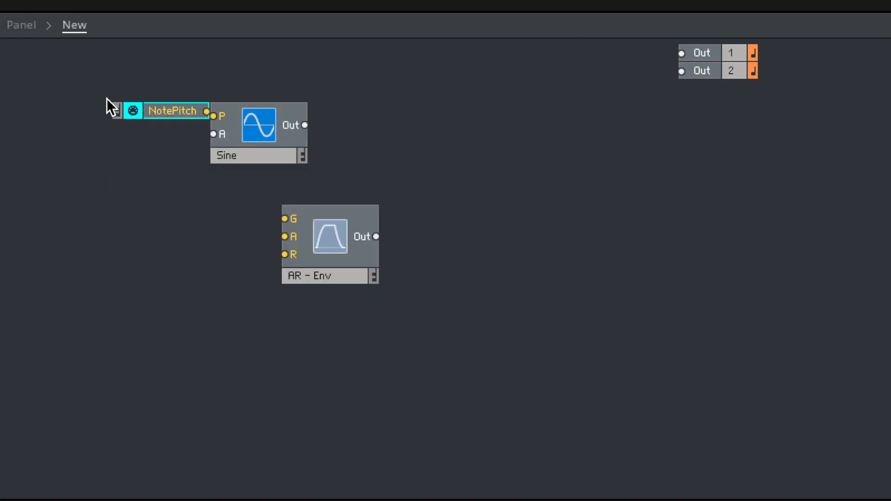
drag(187, 117, 215, 115)
Step: Add a Gate MIDI In module feeding the envelope's G input, and create a constant of 1 for the Sine's A input
click(158, 183)
double_click(159, 183)
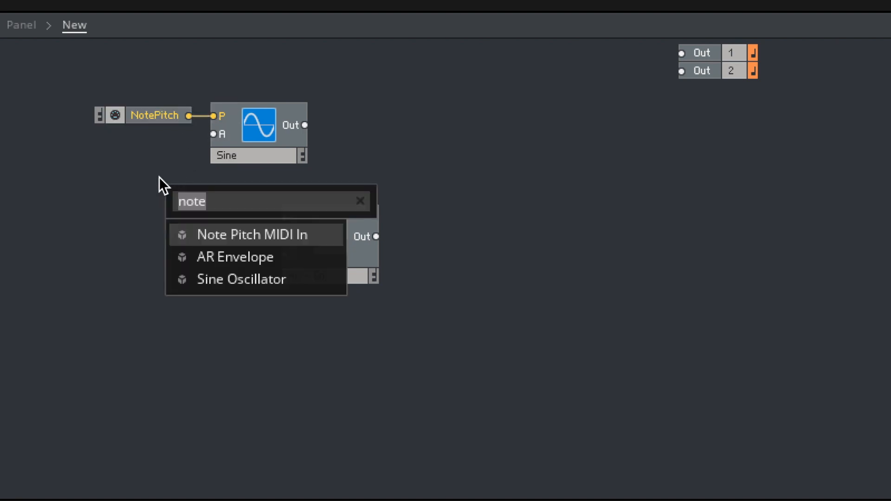
text(gate)
key(Return)
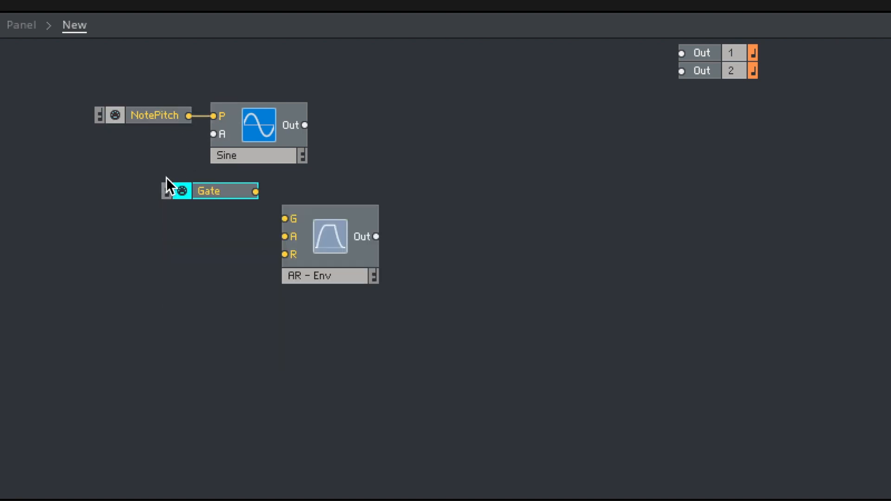
drag(212, 185, 219, 219)
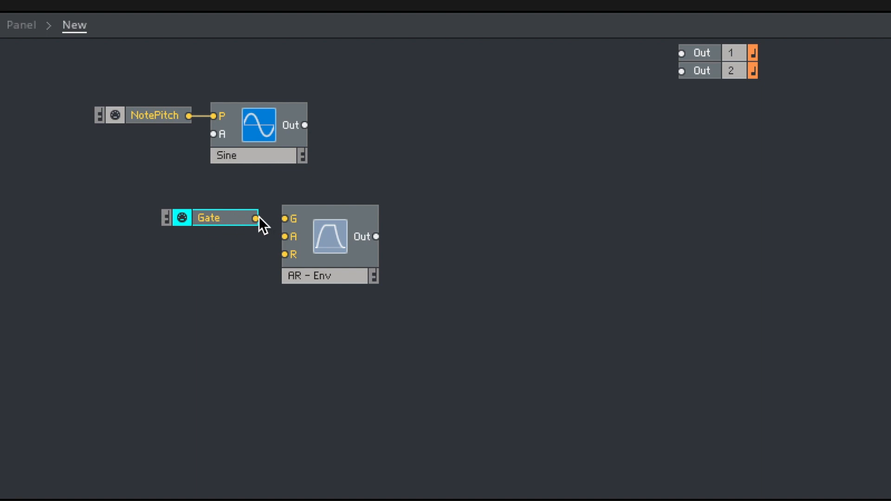
drag(288, 219, 286, 219)
right_click(214, 134)
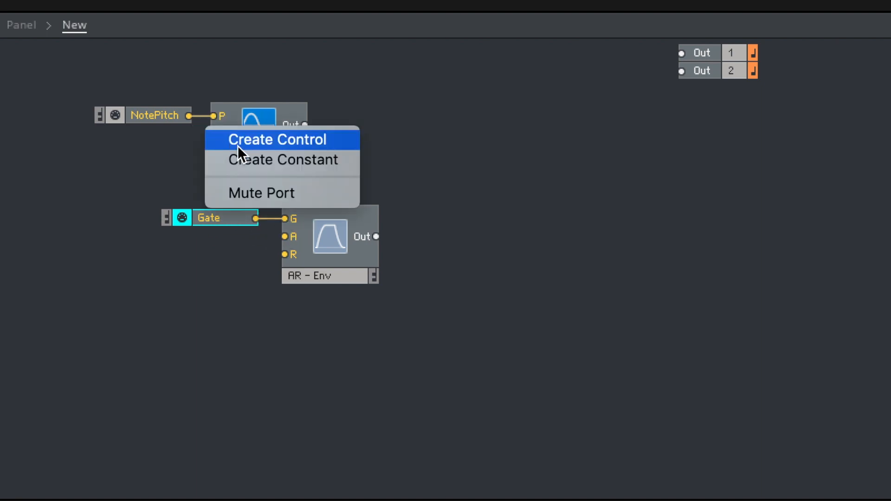
click(241, 160)
Step: Add a Multiply module and connect the Sine and AR envelope outputs to its two inputs
double_click(509, 141)
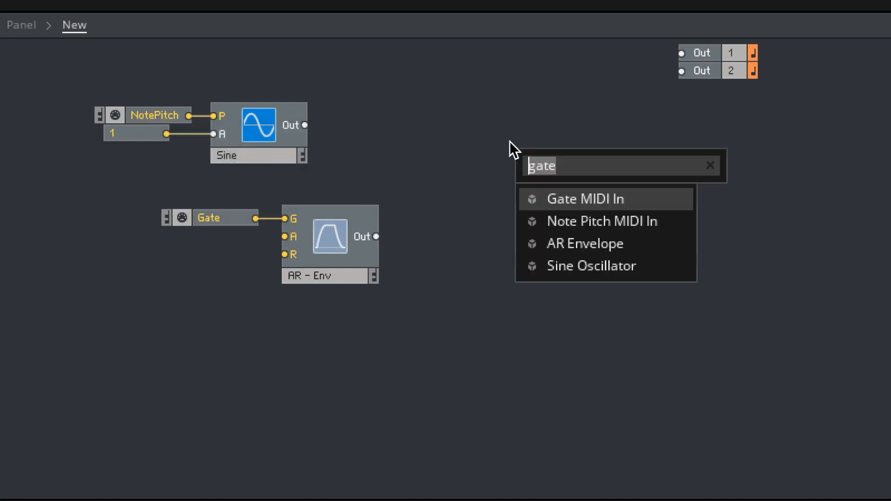
text(mult)
key(Down)
key(Return)
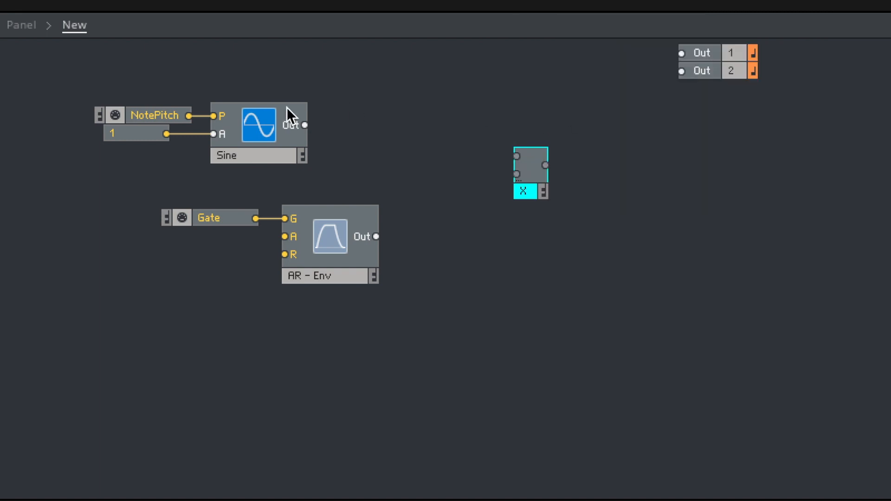
drag(305, 124, 517, 156)
drag(375, 236, 517, 175)
Step: Create Attack and Release controls for the envelope, and connect the multiplier's output to Out 1 and Out 2
right_click(294, 234)
click(312, 235)
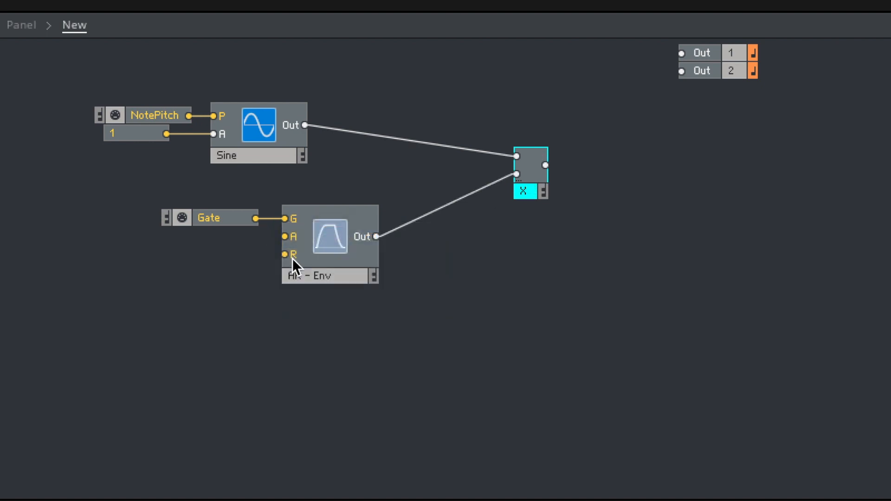
right_click(291, 255)
click(318, 258)
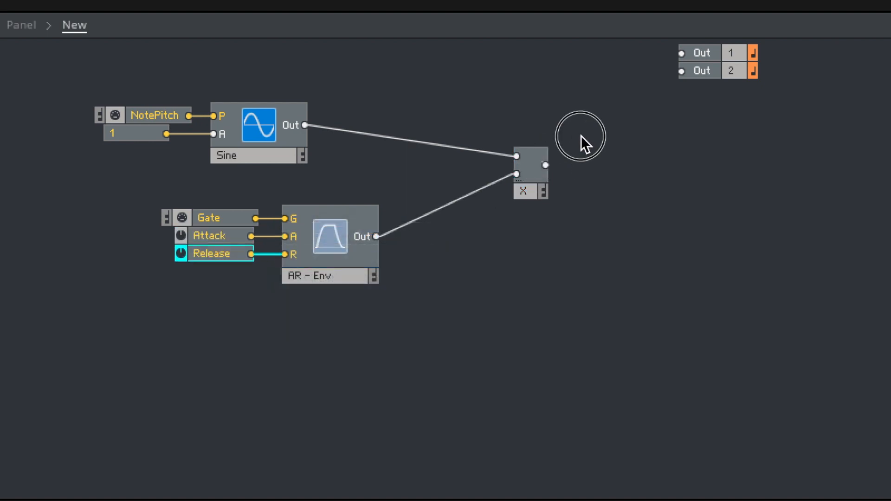
mouse_move(679, 60)
mouse_down()
mouse_move(545, 165)
mouse_move(680, 71)
mouse_up()
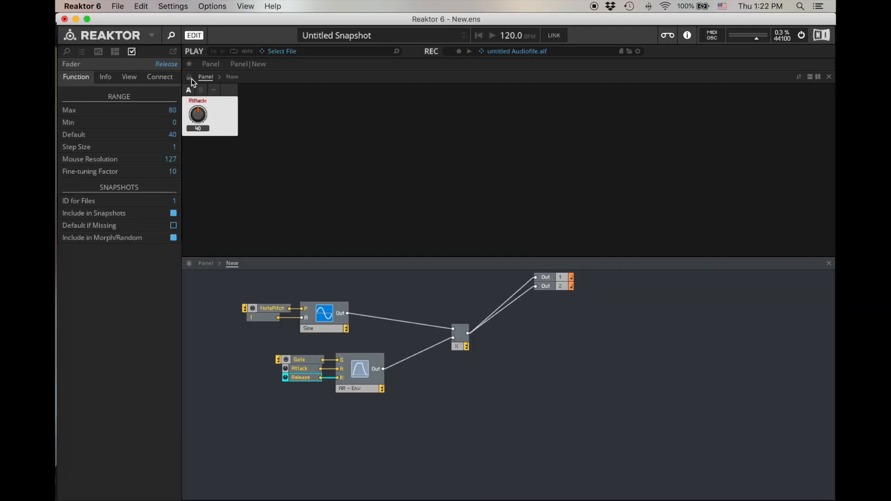
Step: Unlock the panel layout, place the Release knob beside the Attack knob, and lock the layout again
click(190, 78)
drag(200, 117, 227, 117)
click(189, 77)
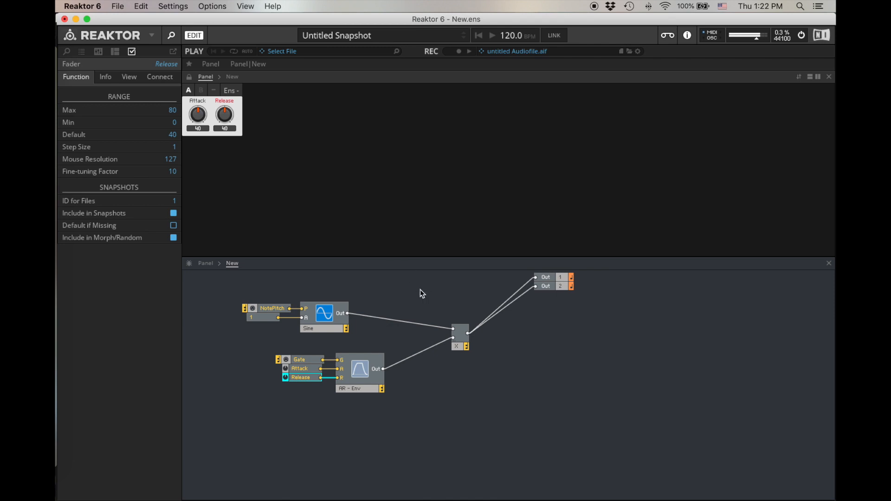
Step: Adjust the envelope knobs, leaving Attack at 40 and setting Release to 20
drag(200, 134, 225, 157)
mouse_move(198, 114)
mouse_down()
mouse_move(199, 135)
mouse_move(199, 105)
mouse_up()
drag(224, 123, 225, 109)
Step: Move the two output terminals beside the multiplier, and shift the whole patch right within the structure
drag(608, 329, 503, 330)
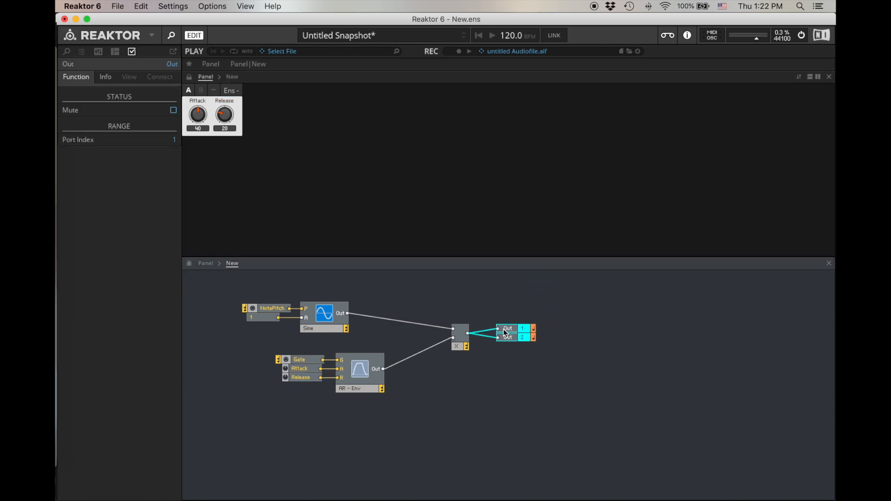
click(483, 378)
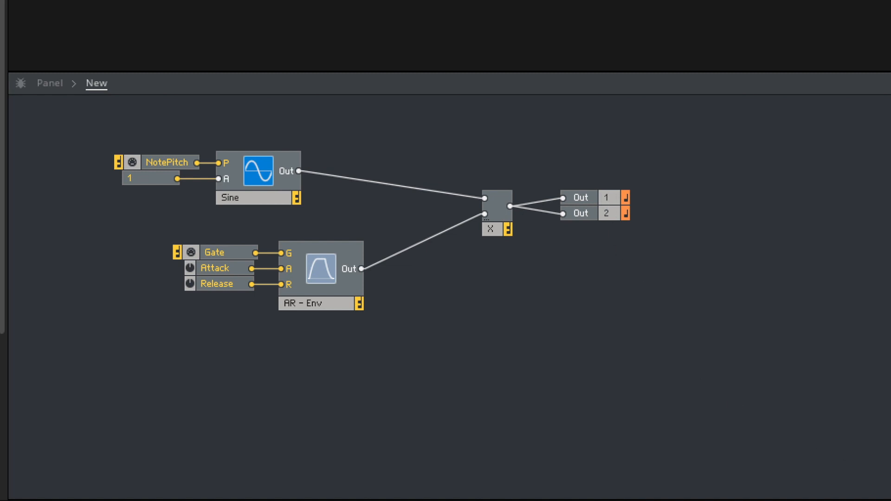
drag(755, 356, 93, 136)
drag(250, 199, 579, 227)
click(292, 233)
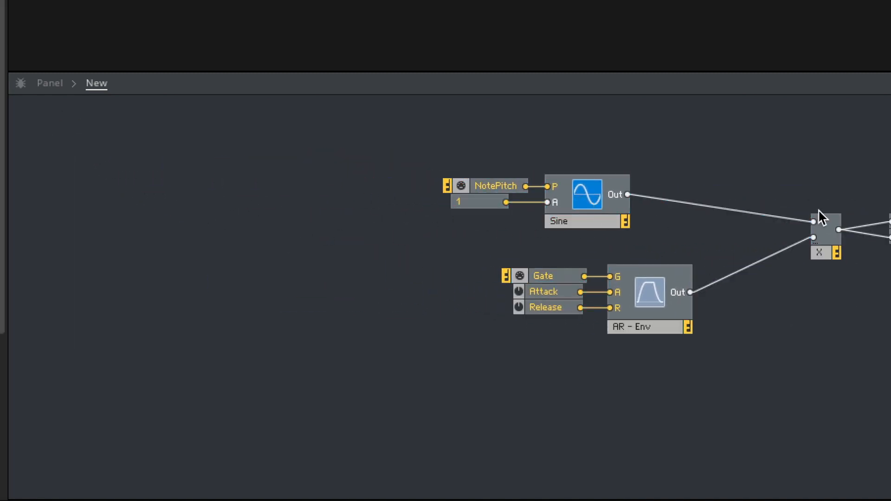
drag(598, 280, 358, 358)
drag(622, 334, 497, 334)
click(570, 360)
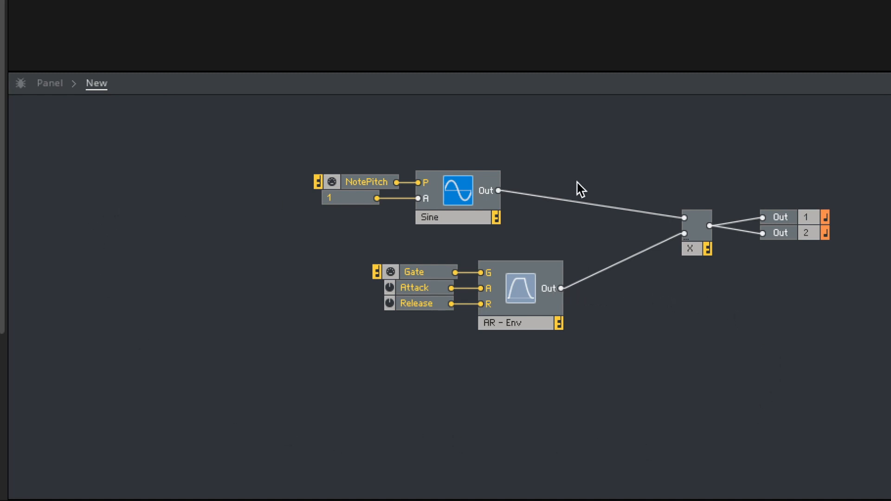
Step: Add a Compare module below the multiplier and connect the AR envelope's output to its A input
click(643, 316)
double_click(631, 319)
text(comp)
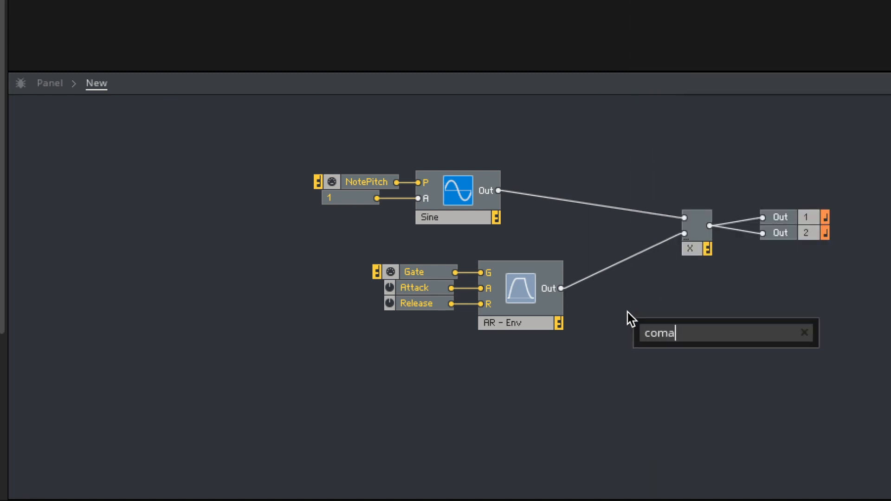
key(Return)
click(667, 327)
drag(666, 327, 695, 330)
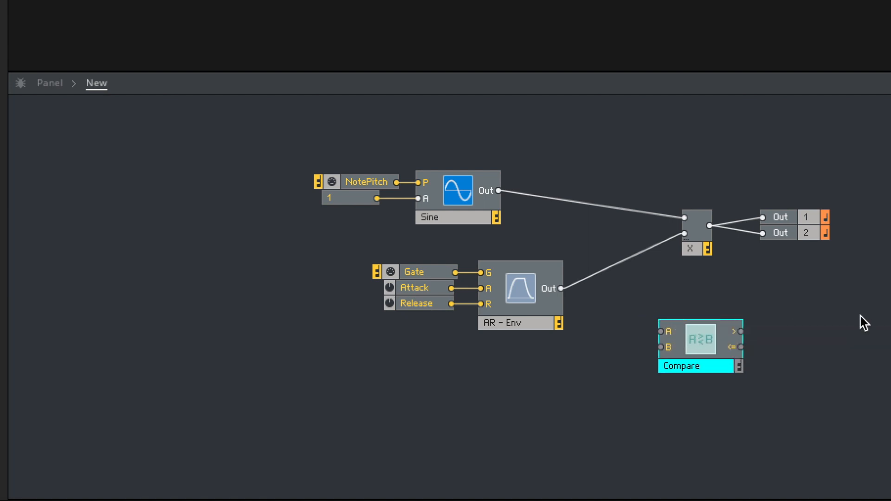
drag(561, 289, 666, 331)
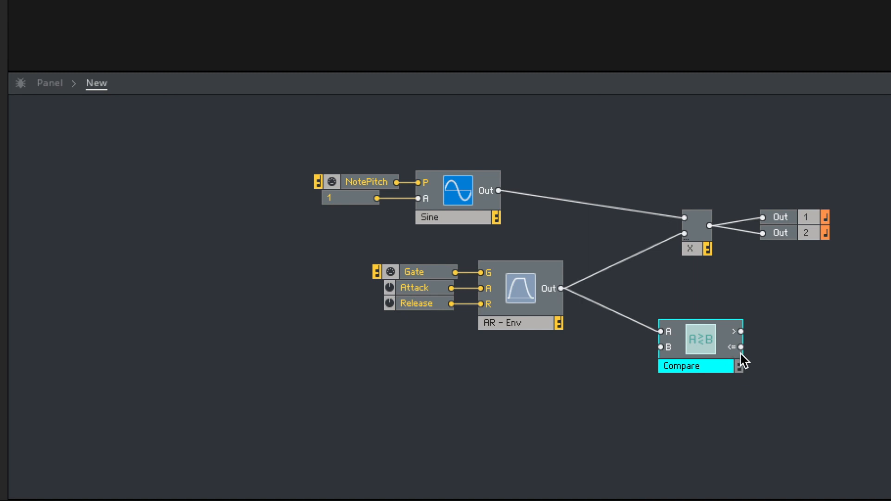
Step: Create a constant for the Compare module's B input and set it to 1E-05
right_click(673, 349)
click(695, 366)
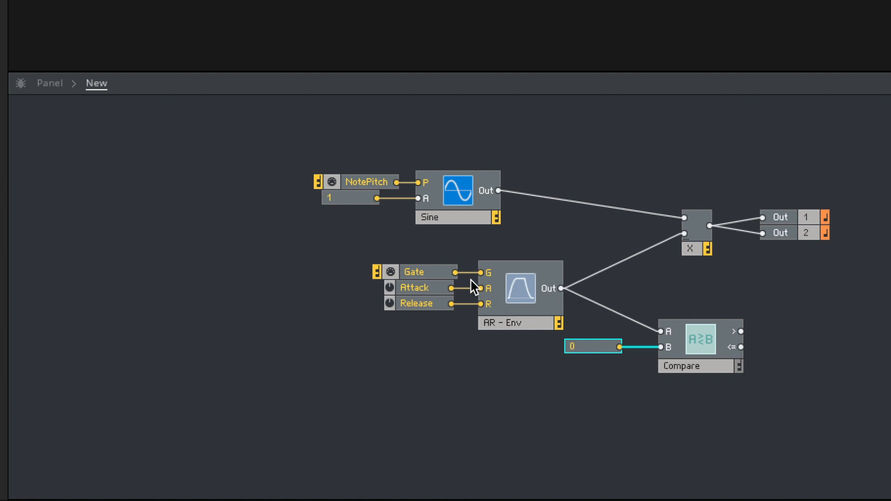
click(652, 413)
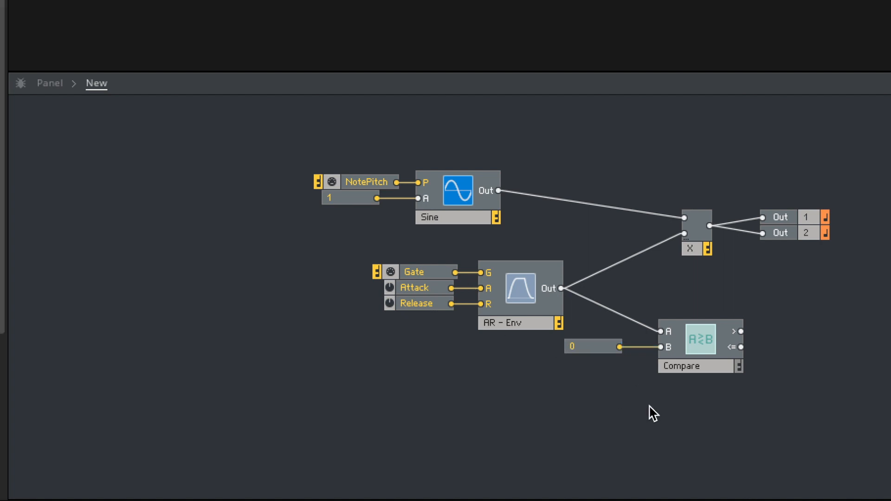
double_click(588, 343)
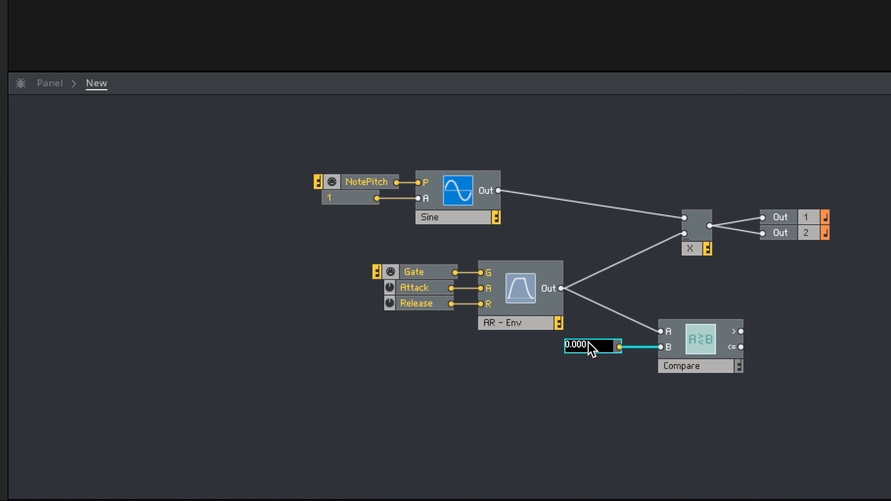
click(637, 438)
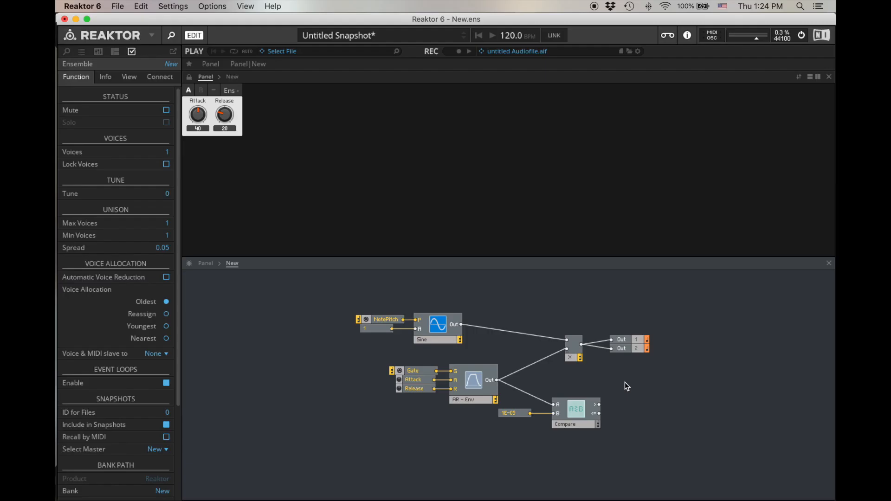
Step: Add an A to E converter module near the Compare module's outputs
double_click(786, 292)
text(a)
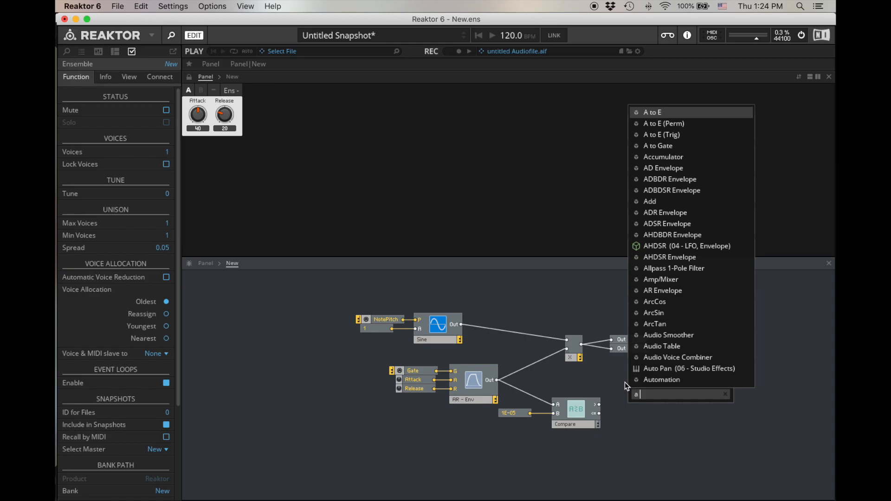
text( to e)
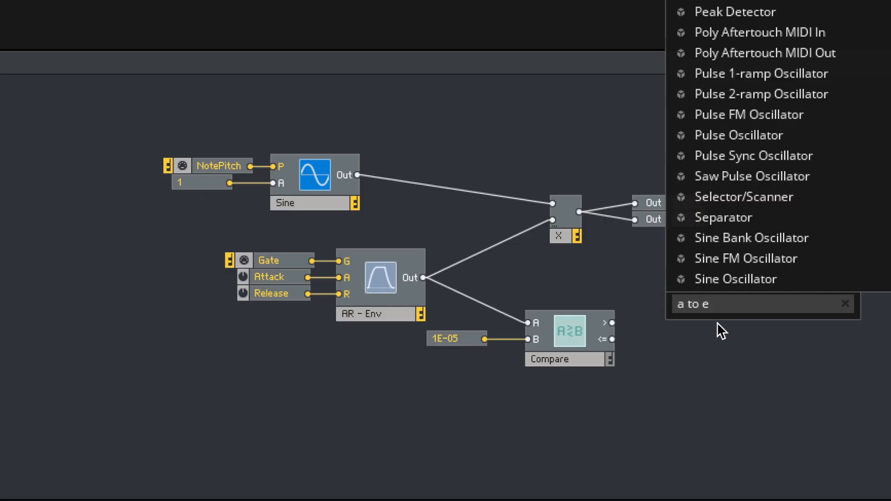
key(Return)
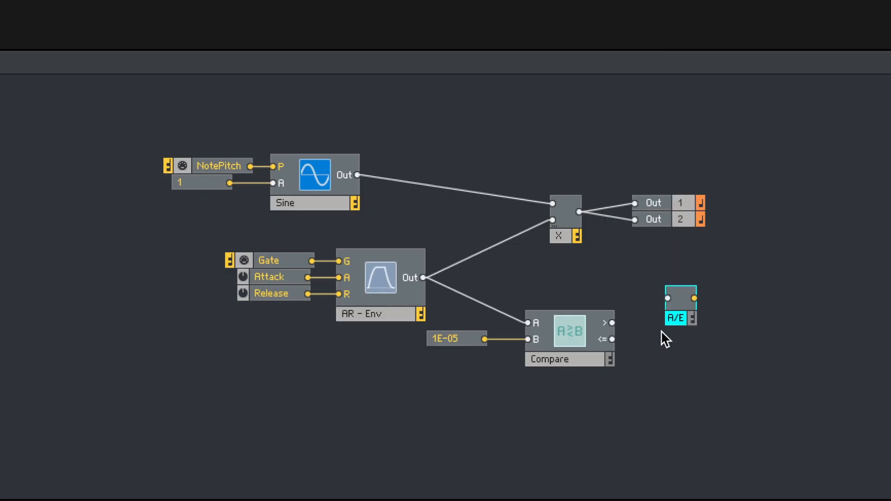
Step: Wire Compare's <= output through the A/E converter into the envelope's G input, and delete the Gate module
drag(674, 317, 351, 262)
click(732, 349)
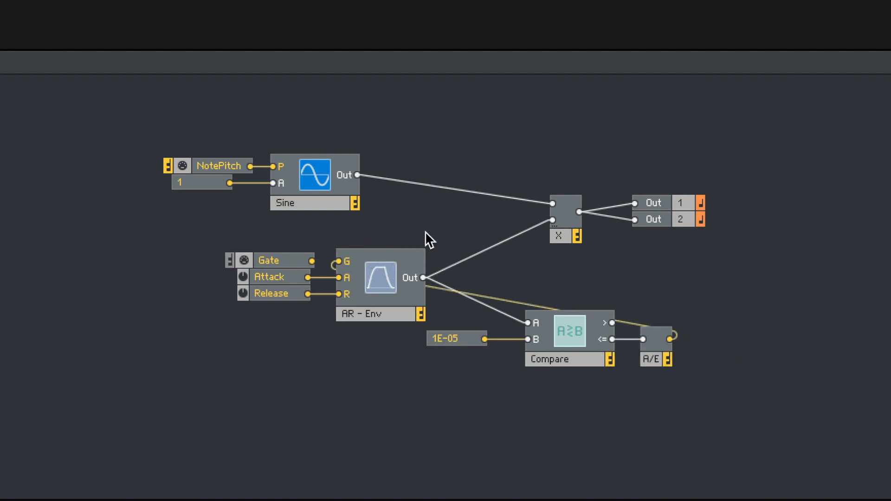
click(256, 258)
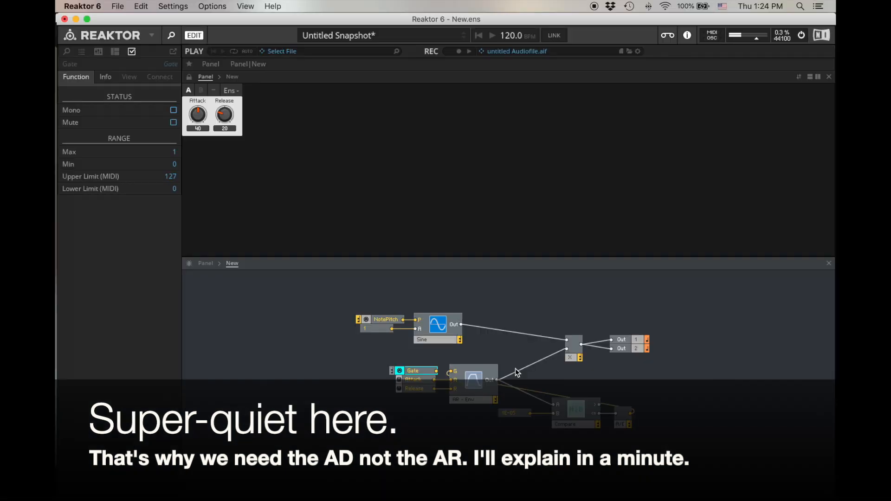
key(Delete)
Step: Adjust the envelope knobs, trying a Release of 53 before settling on Attack 32 and Release 27
click(224, 100)
drag(224, 100, 224, 94)
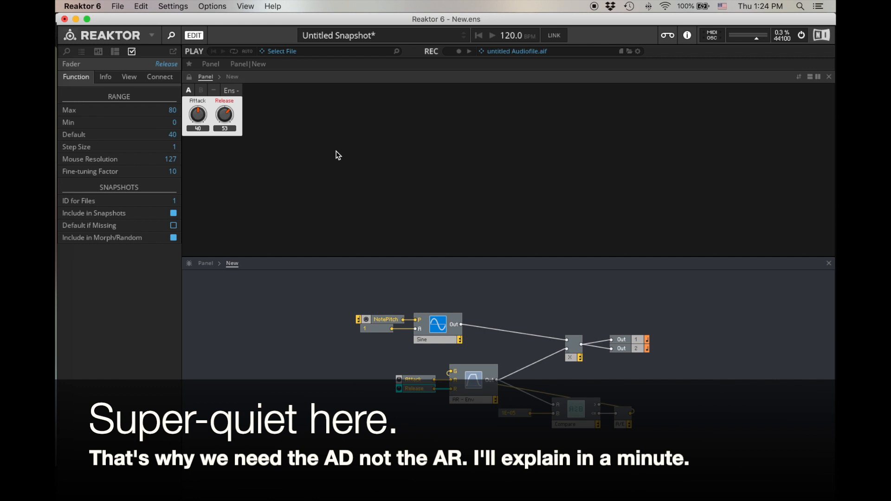
drag(198, 115, 198, 120)
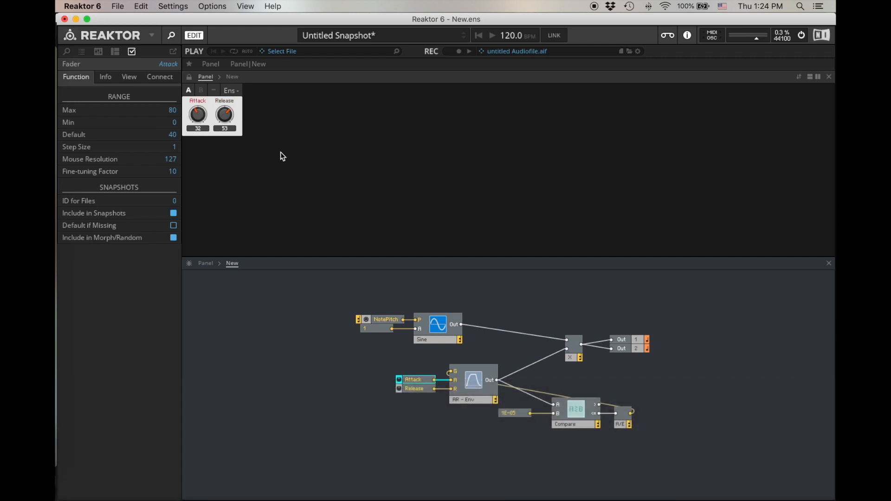
drag(224, 114, 224, 139)
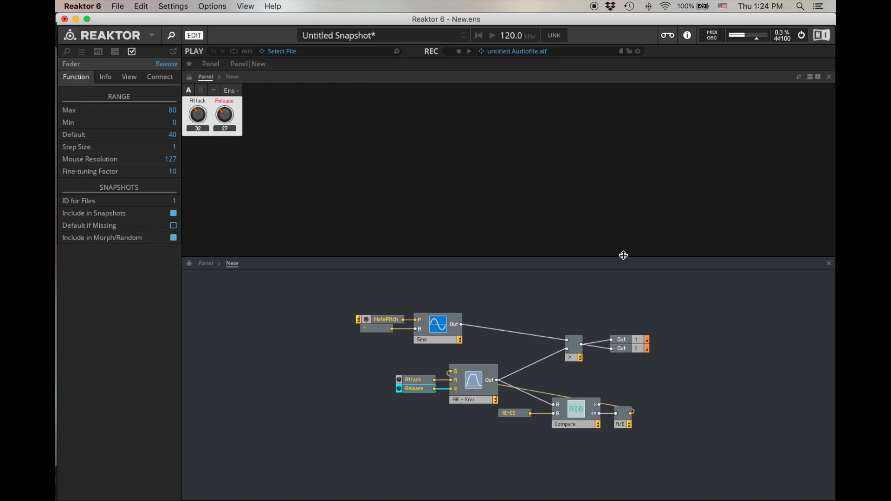
Step: Set Attack to 29 and Release to 43, and delete the wire from the A/E converter to the envelope's G input
drag(221, 126, 226, 101)
drag(196, 115, 204, 139)
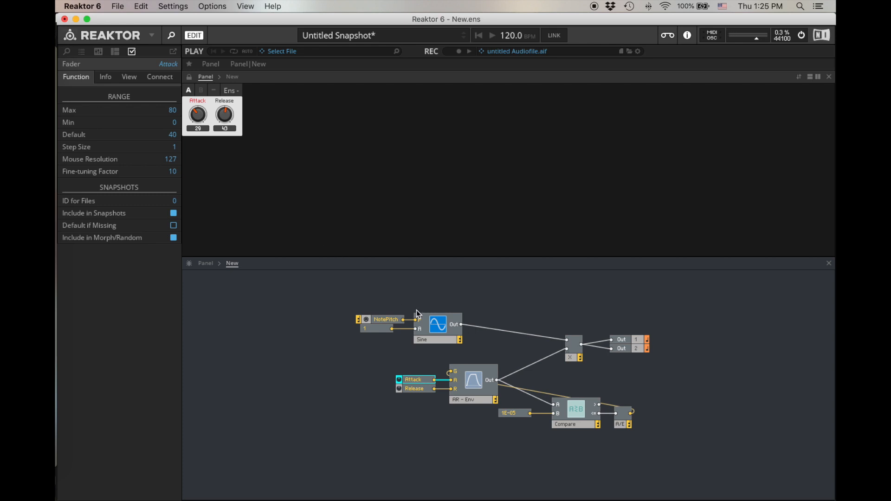
click(547, 394)
key(Delete)
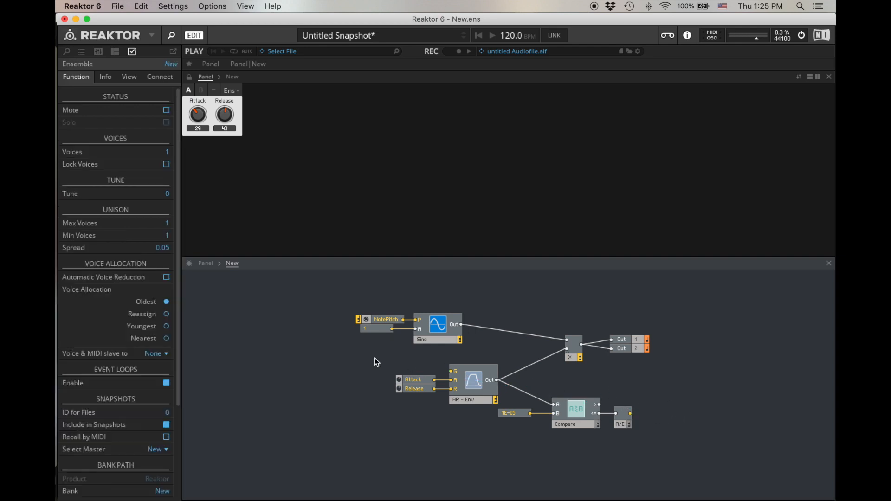
Step: Create a new macro in the empty area beside the patch and name it "Random -1 to 1"
right_click(223, 309)
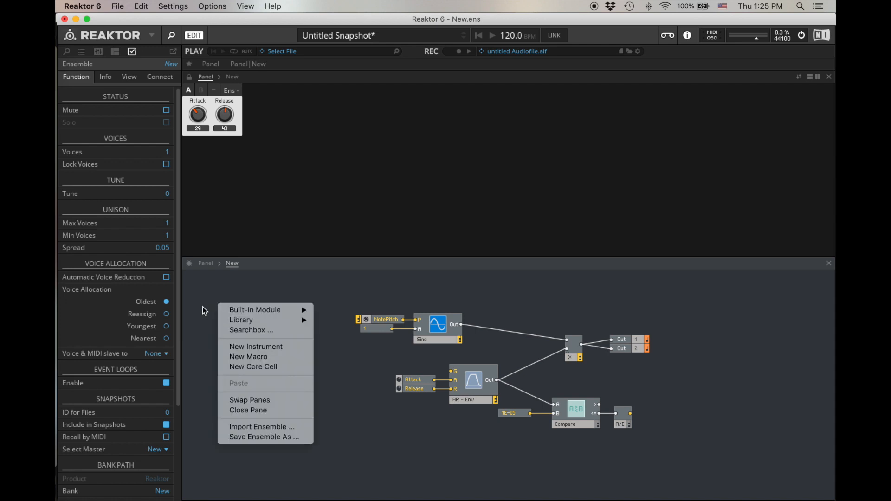
click(203, 307)
right_click(210, 307)
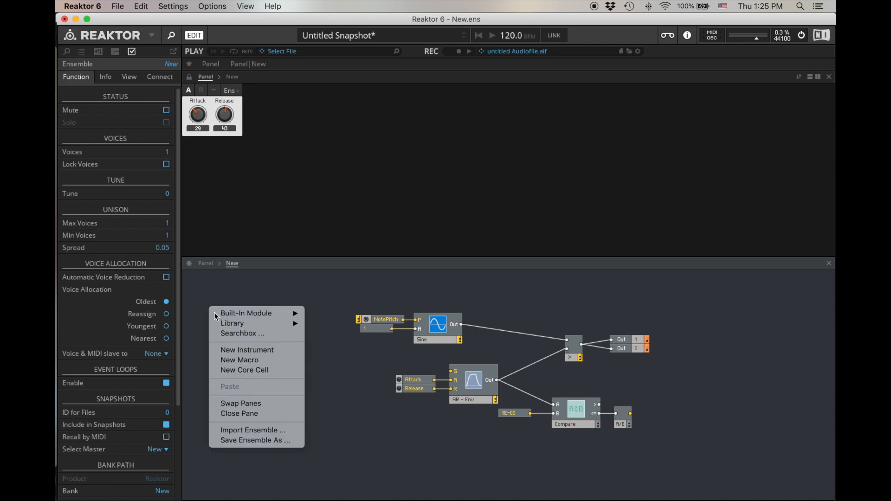
click(267, 364)
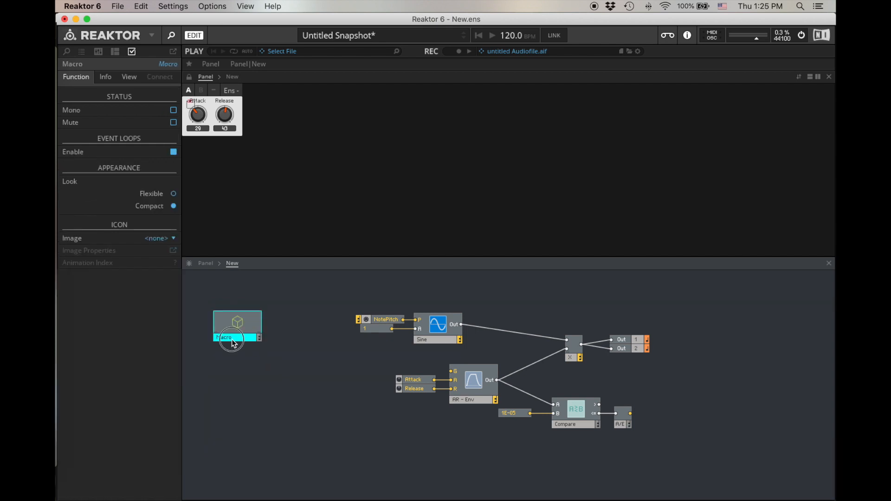
text(Random)
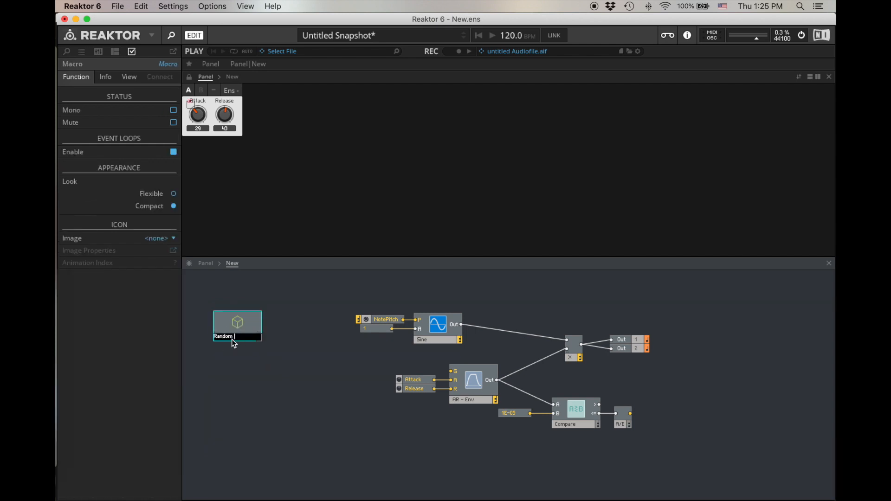
text( -1 to 1)
click(327, 349)
Step: Open the Random -1 to 1 macro and add an In port and an Out port inside it
click(251, 326)
double_click(255, 318)
double_click(265, 316)
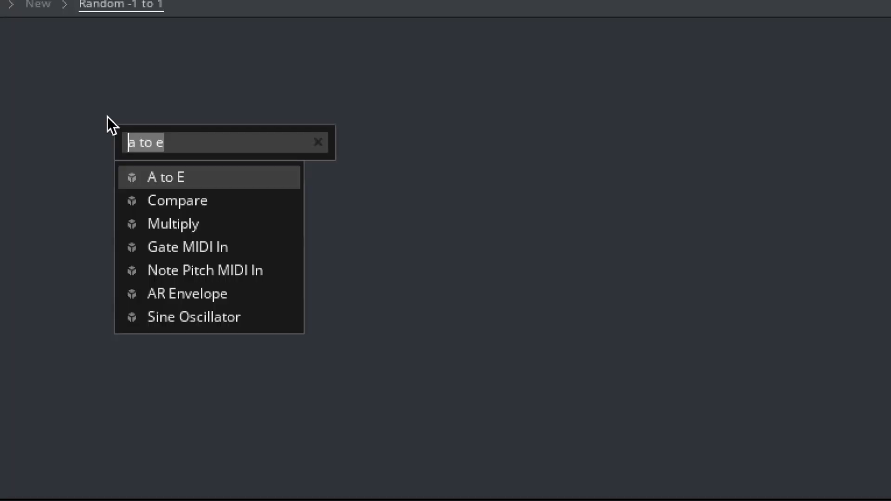
text(in)
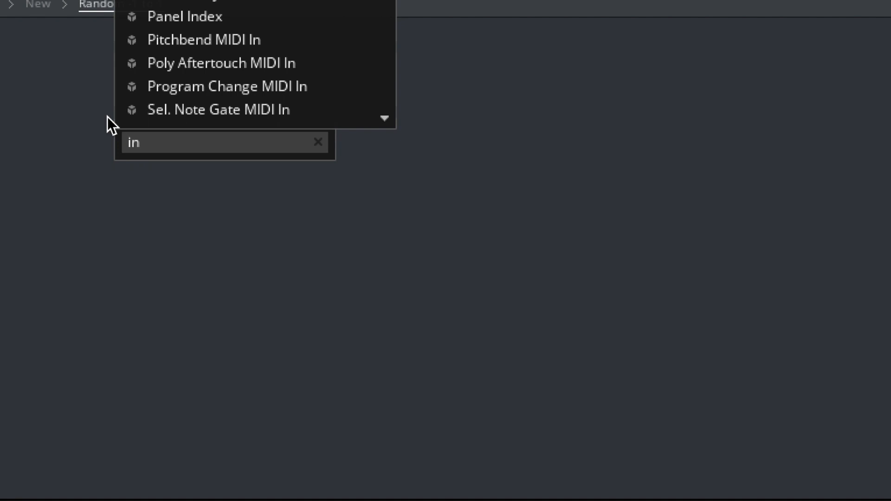
key(Return)
click(608, 132)
double_click(608, 132)
text(out)
key(Return)
Step: Add the built-in LFO module between the macro's In and Out ports
click(287, 173)
double_click(286, 173)
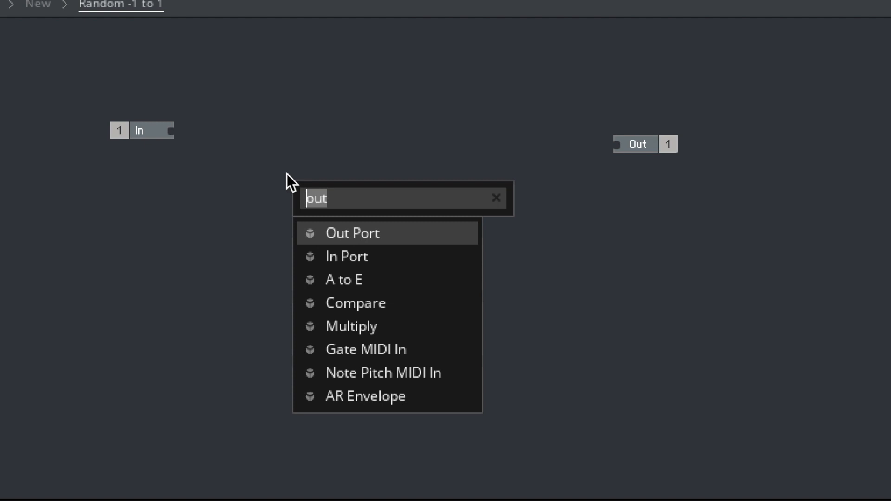
text(lfo)
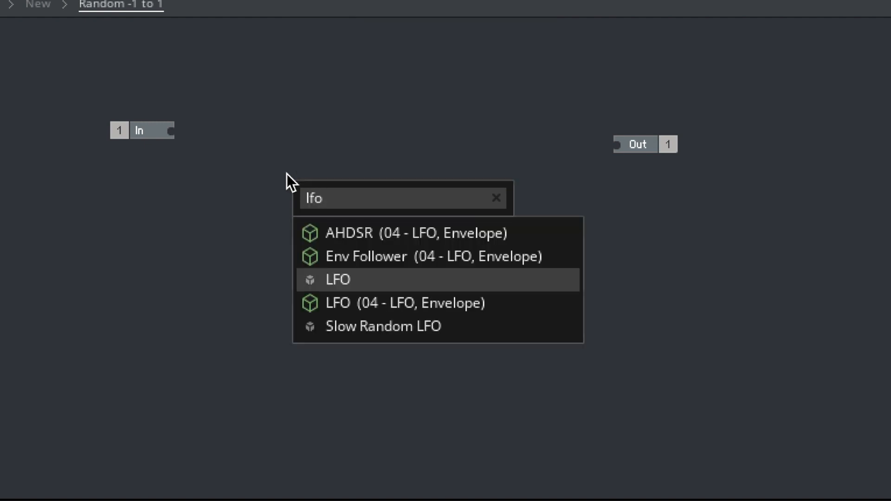
click(364, 279)
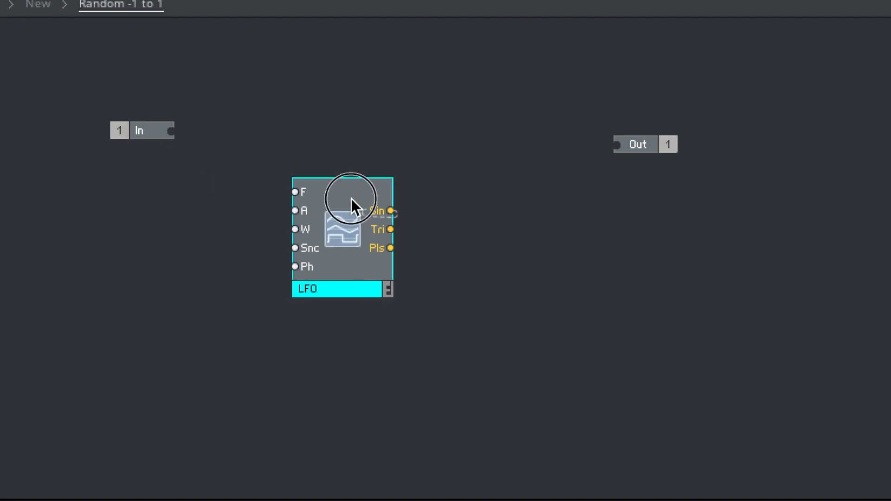
drag(352, 199, 443, 235)
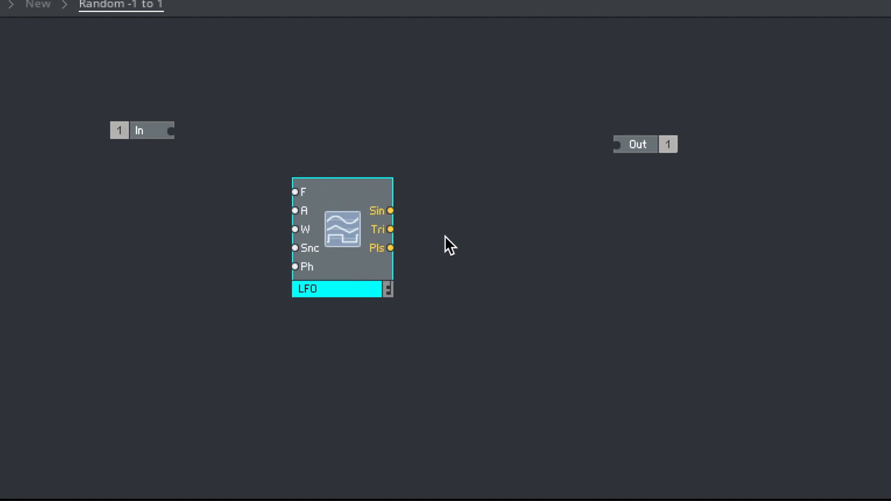
Step: Add a Sample + Hold module and place it between the LFO and the Out port
double_click(444, 237)
text(sample)
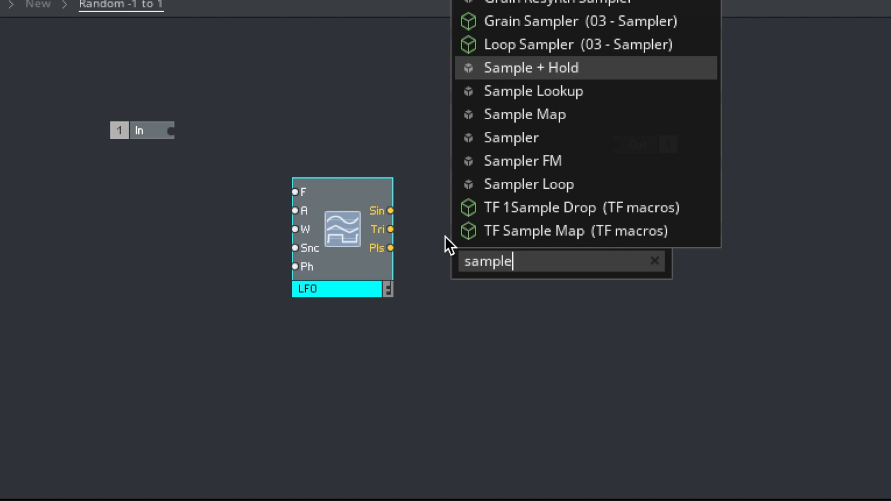
key(Return)
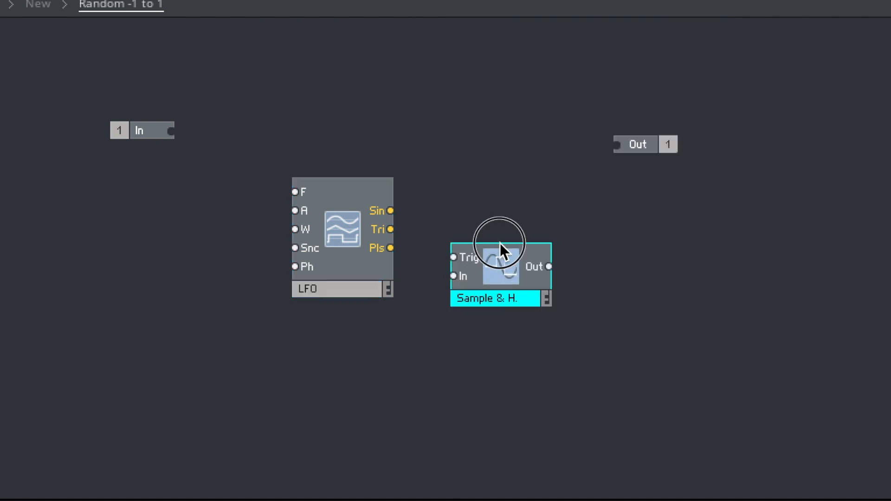
drag(495, 263, 505, 170)
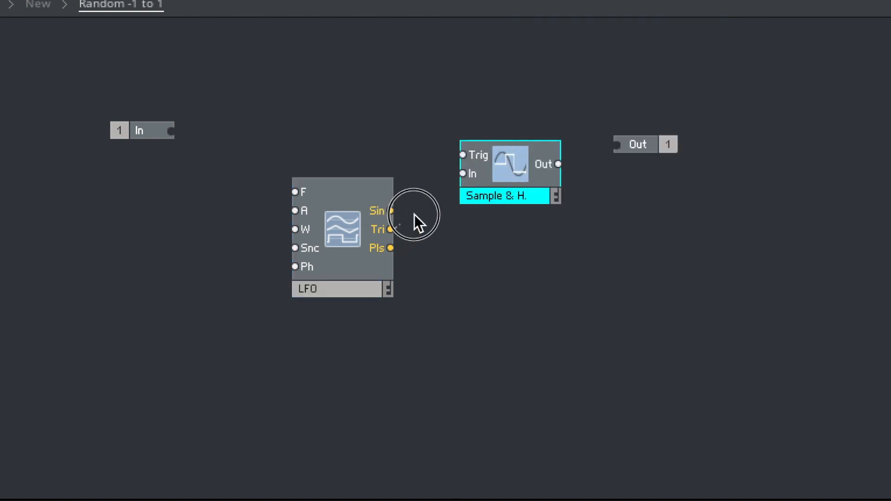
Step: Wire the LFO's Tri output to Sample & Hold's In, the In port to Trig, and Sample & Hold's output to the Out port
drag(442, 185, 466, 174)
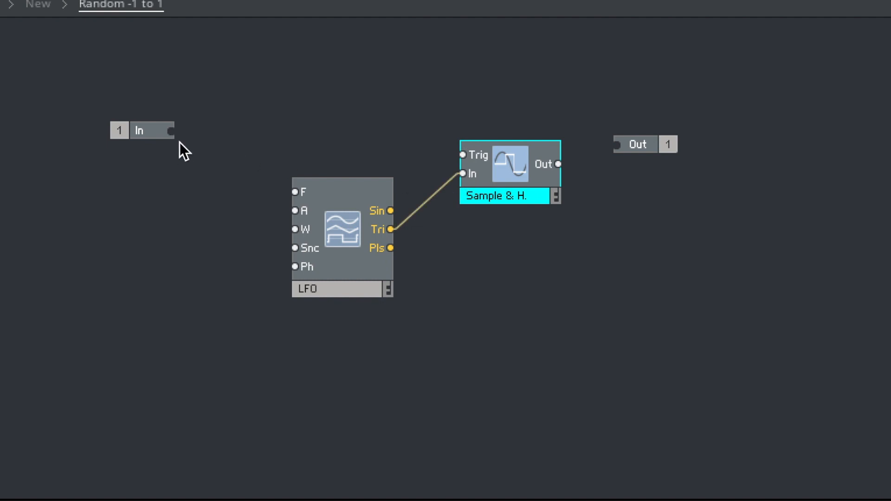
drag(171, 133, 487, 147)
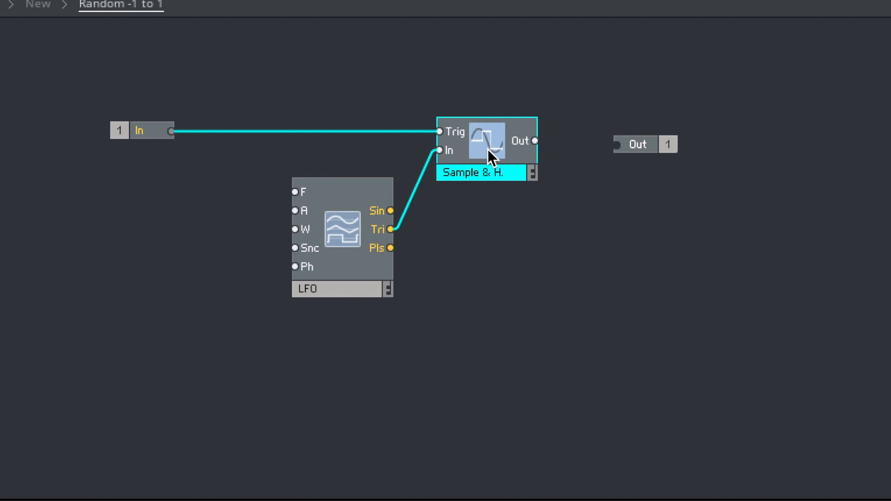
drag(535, 141, 619, 145)
Step: Create constants for the LFO's F and A inputs, setting F to 0.05 and leaving A at 1
right_click(296, 186)
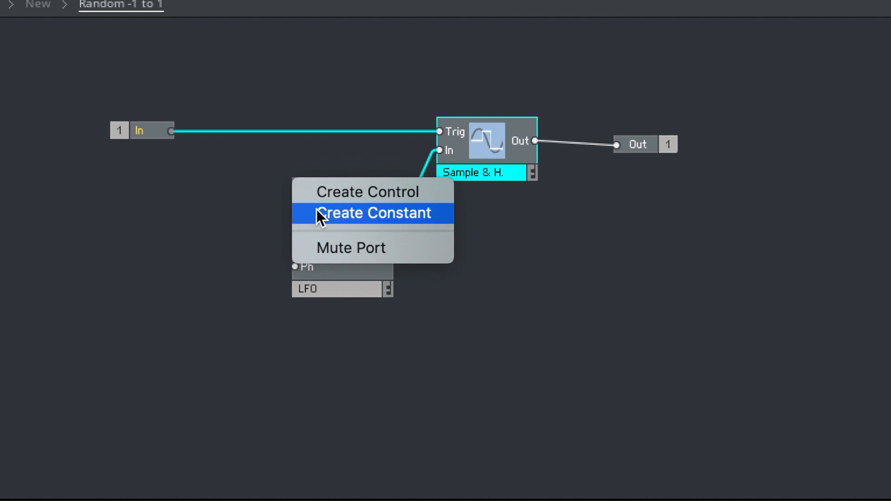
click(318, 213)
right_click(297, 209)
click(345, 231)
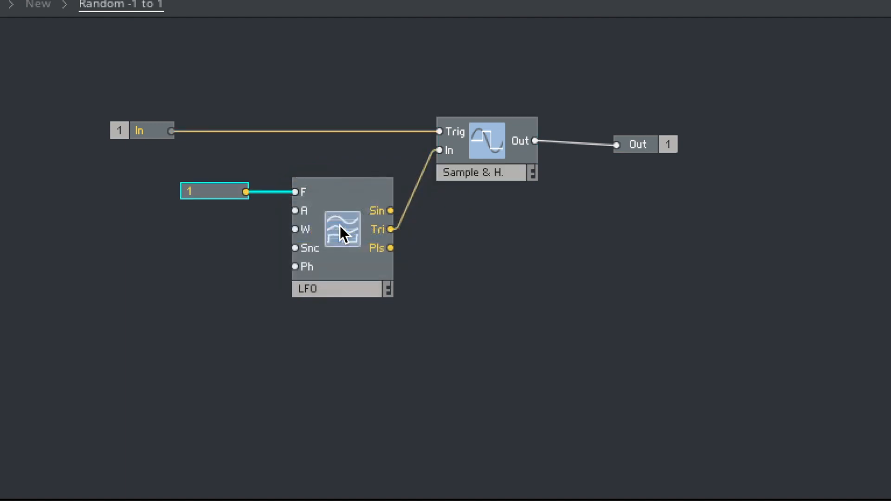
double_click(203, 195)
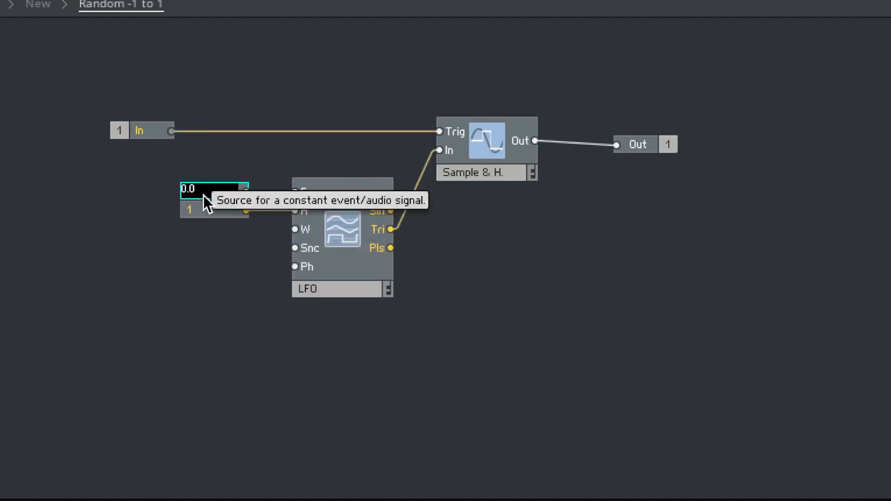
text(0.05)
key(Return)
Step: Move the Out port farther from Sample & Hold and delete the wire between them
drag(653, 149, 693, 139)
click(632, 157)
click(586, 144)
click(635, 178)
click(595, 139)
key(Delete)
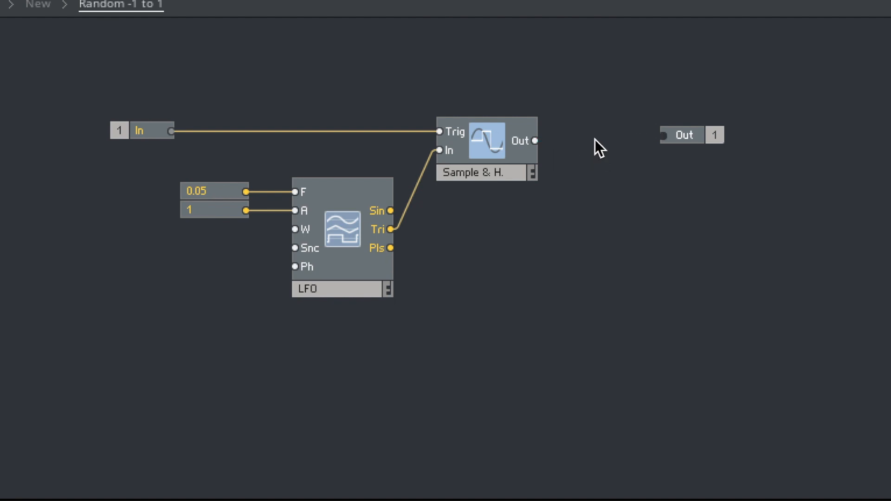
Step: Insert an A to E converter between Sample & Hold and the Out port, and return to the parent structure
double_click(569, 178)
text(a to e)
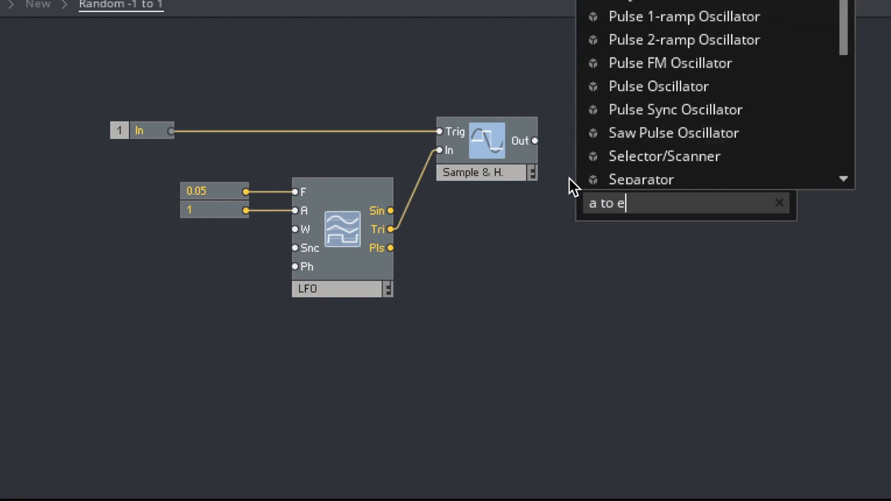
key(Return)
drag(572, 194, 663, 136)
drag(678, 140, 645, 203)
click(580, 202)
drag(591, 218, 580, 165)
double_click(652, 234)
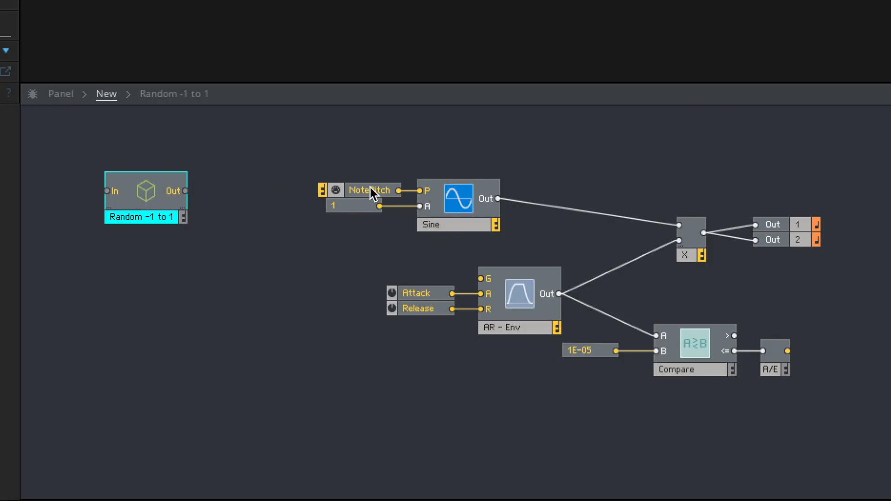
Step: Delete the NotePitch module and add a Mult/Add (a*b+c) module beside the Random -1 to 1 macro
click(370, 188)
key(Delete)
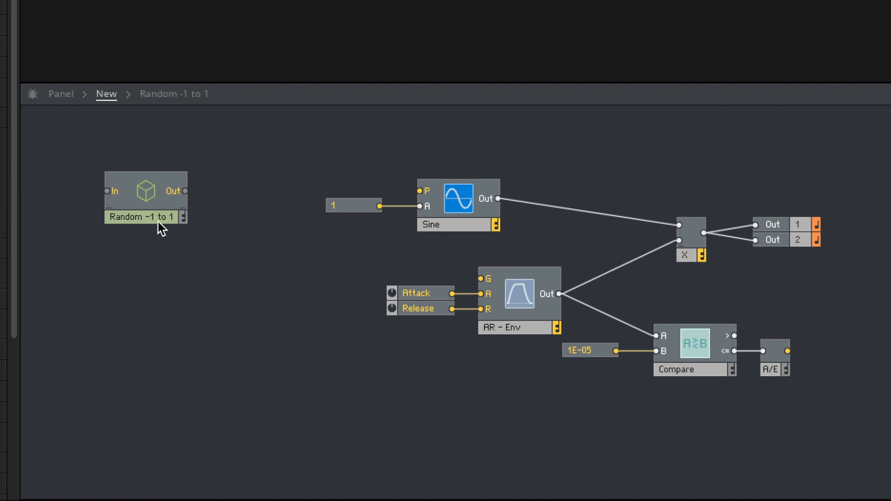
double_click(222, 192)
text(mult)
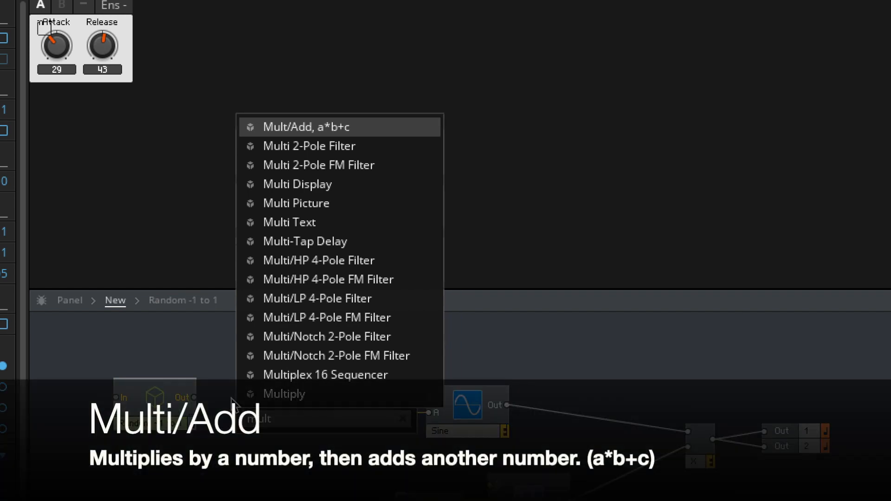
key(Return)
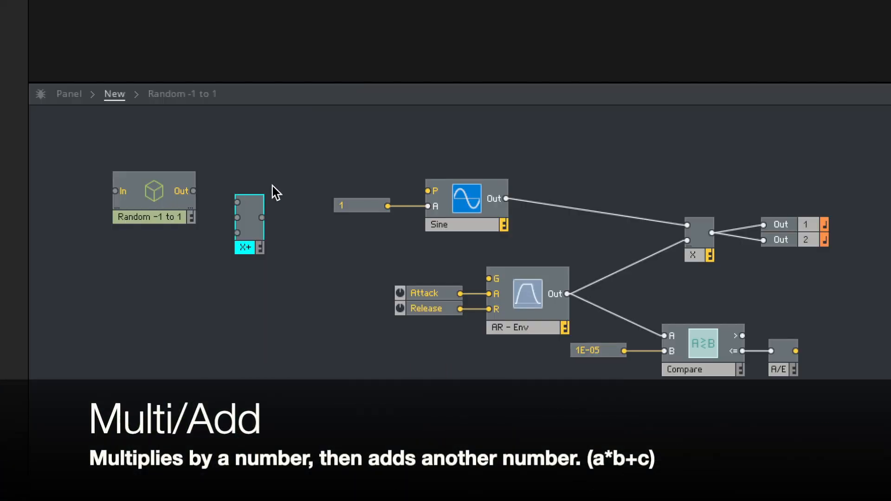
Step: Wire the Random macro's output to Mult/Add's first input and create a constant of 44 for its second input
drag(194, 192, 299, 204)
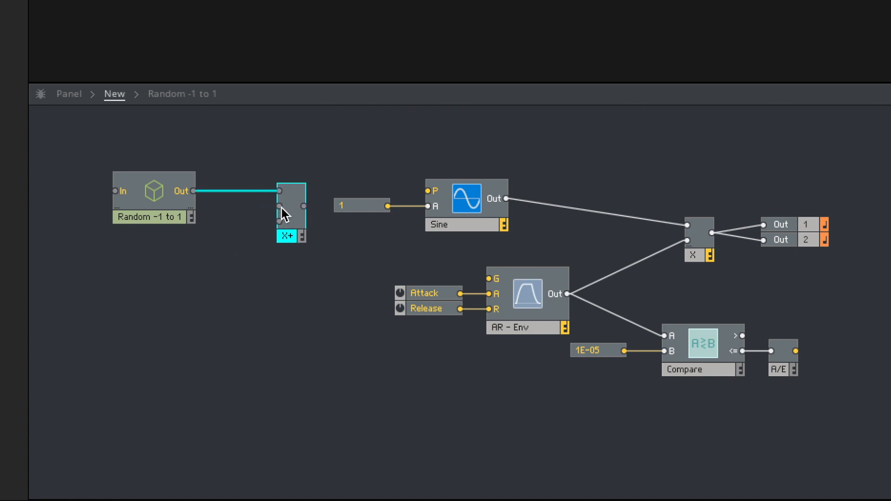
right_click(281, 208)
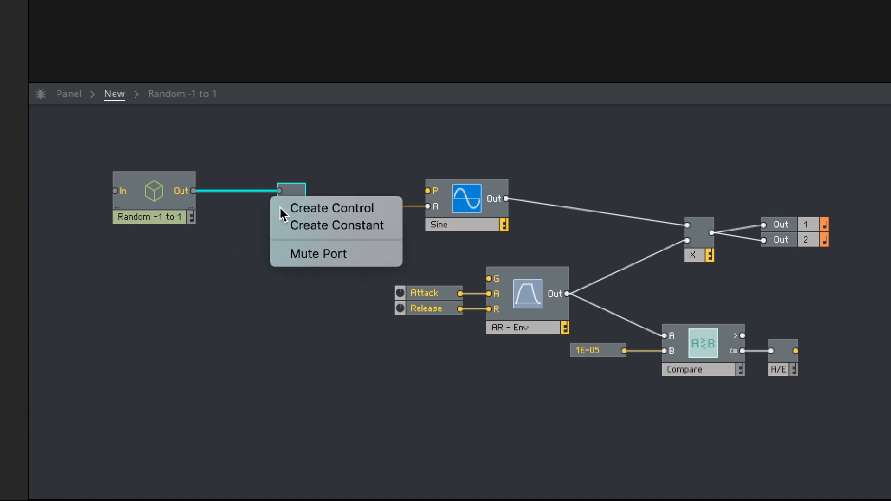
click(316, 226)
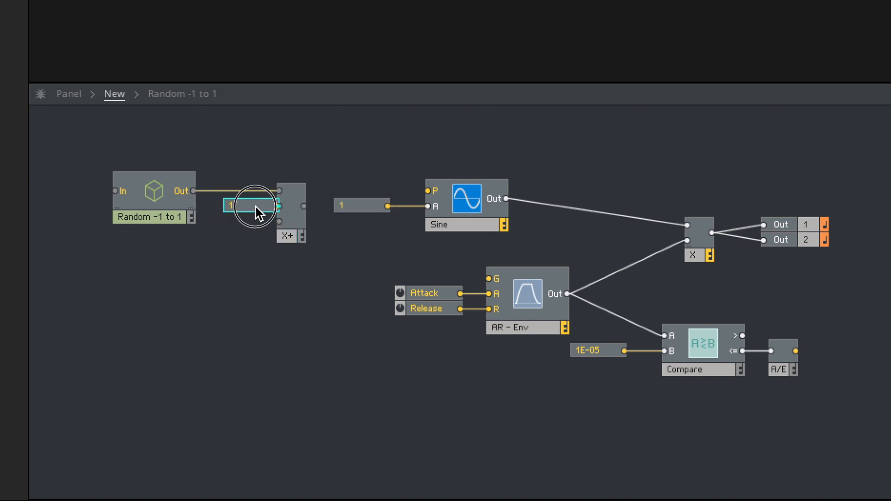
click(221, 226)
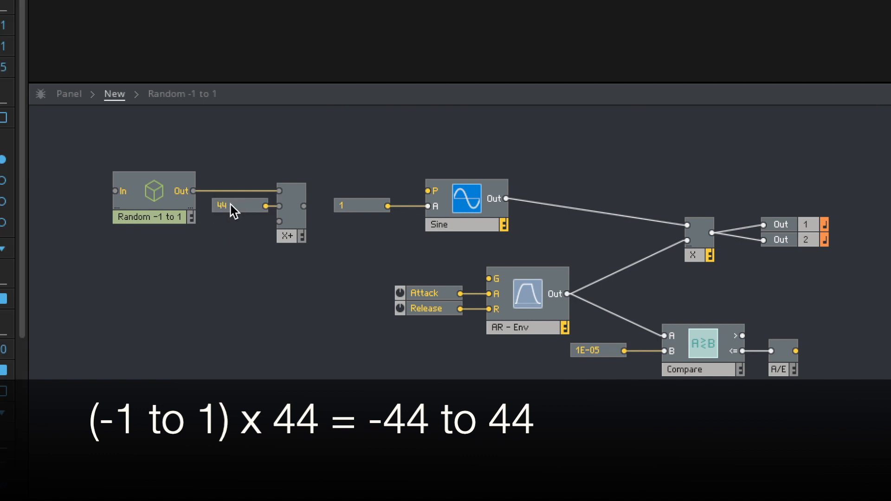
Step: Create a constant for Mult/Add's third input, align it under the 44 constant, and set it to 65
right_click(279, 222)
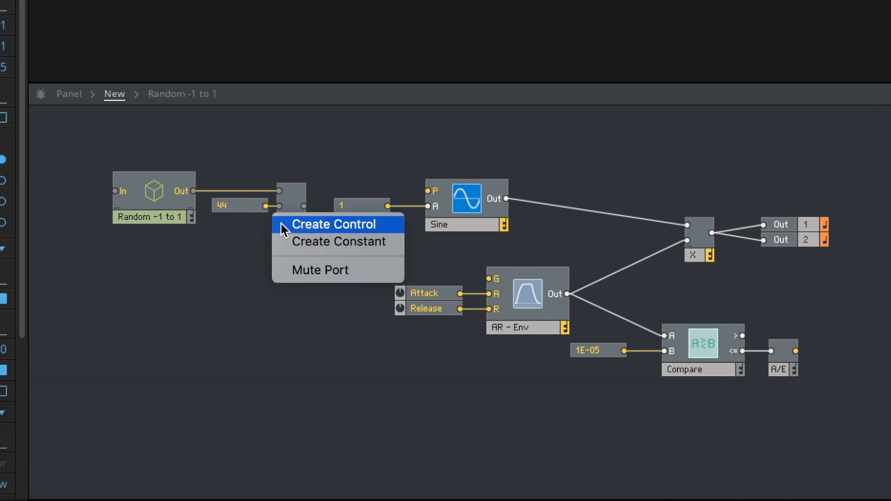
click(316, 243)
drag(205, 222, 234, 224)
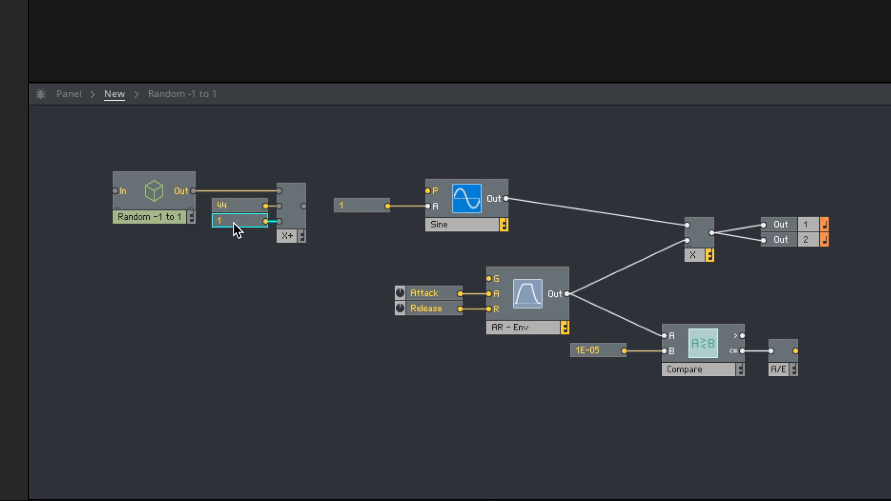
double_click(233, 224)
text(65)
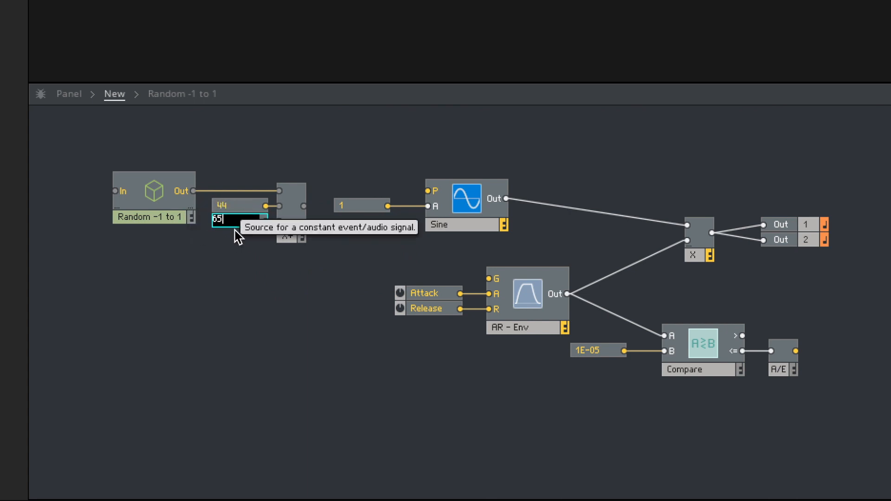
key(Return)
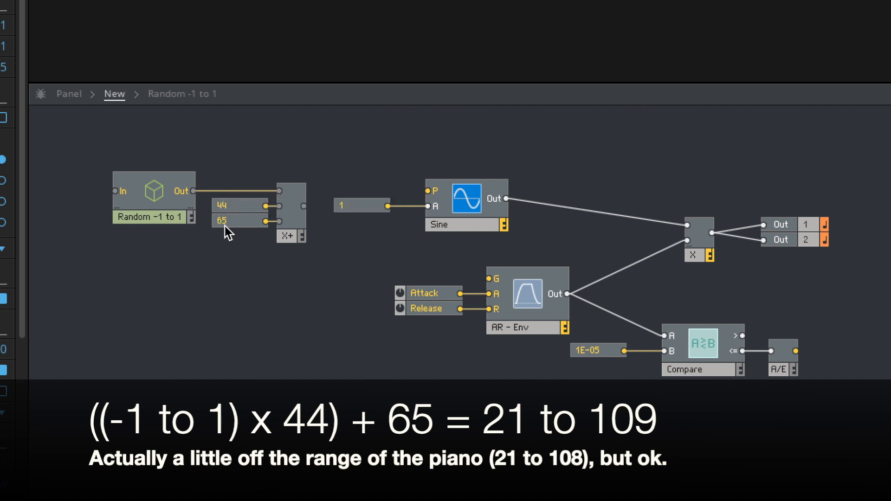
Step: Wire Mult/Add's output to the Sine's P input and shift the Random macro, constants and Mult/Add together up into line with it
drag(303, 206, 433, 188)
drag(295, 279, 103, 159)
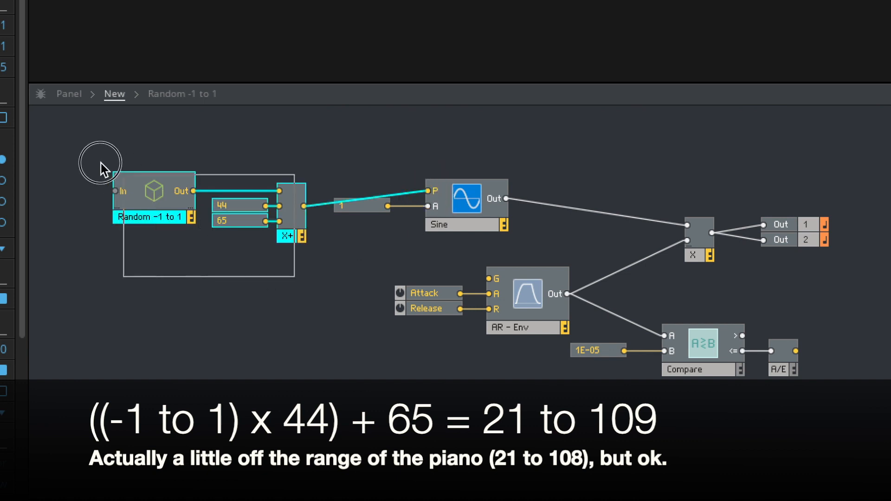
drag(138, 212, 134, 197)
Step: Wire the A/E converter's output to the Random macro's In and to AR-Env's G input
drag(795, 350, 103, 177)
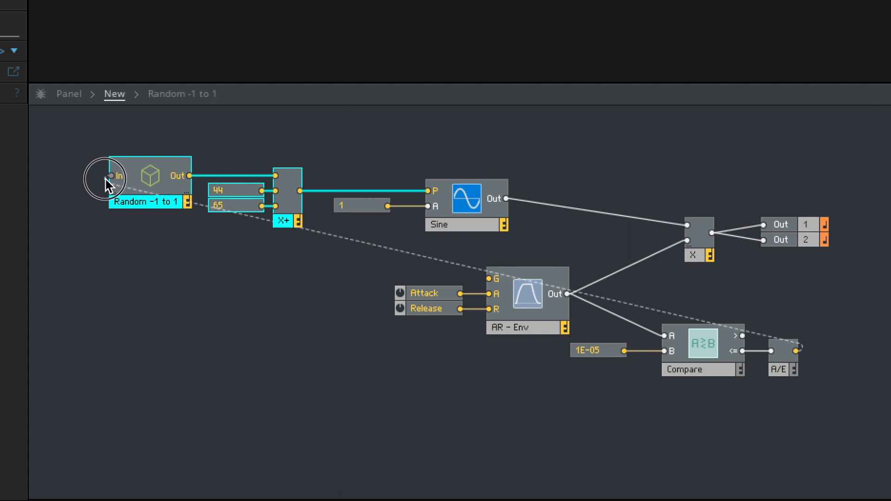
drag(798, 353, 485, 278)
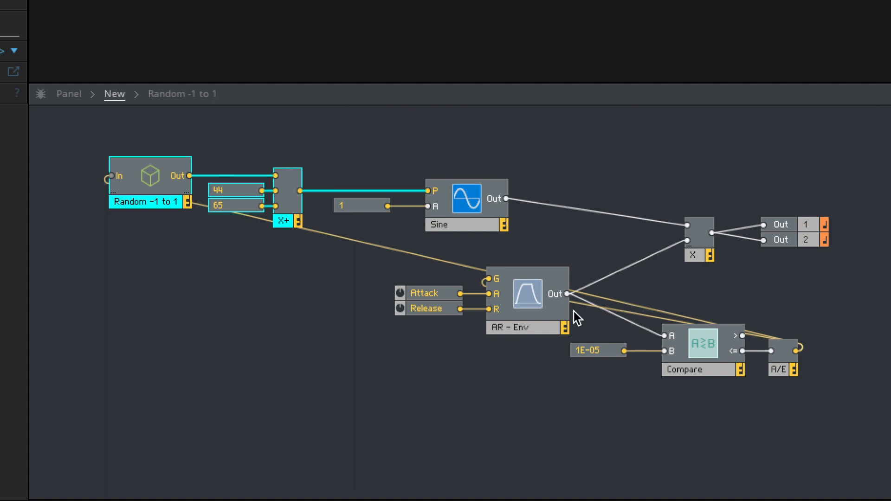
Step: Add an AD Envelope module and place it directly below AR-Env
right_click(130, 321)
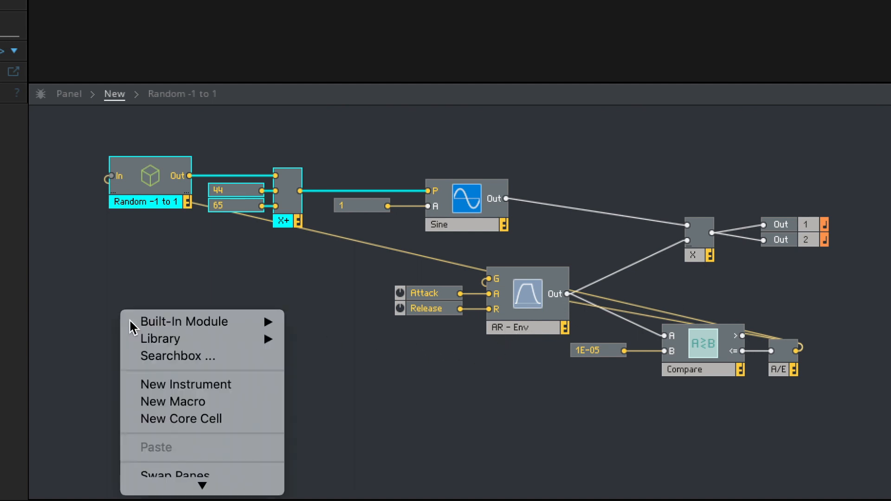
click(162, 282)
double_click(163, 282)
text(ad)
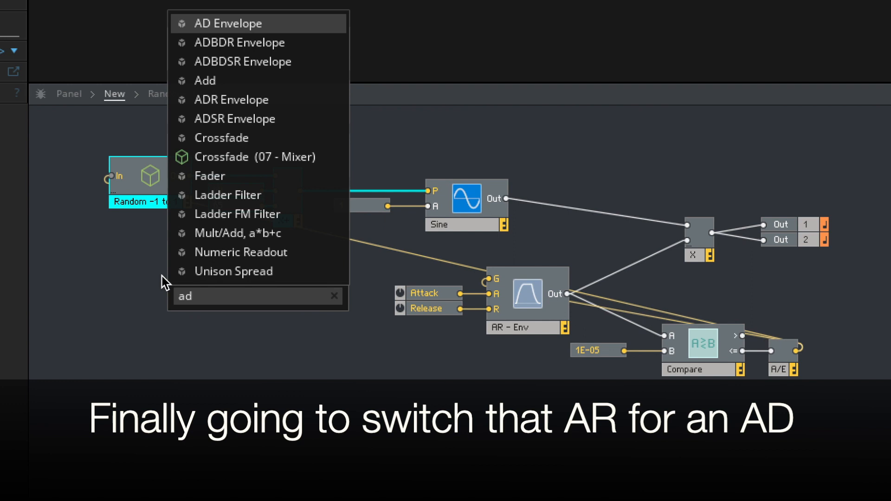
key(Return)
drag(174, 304, 526, 391)
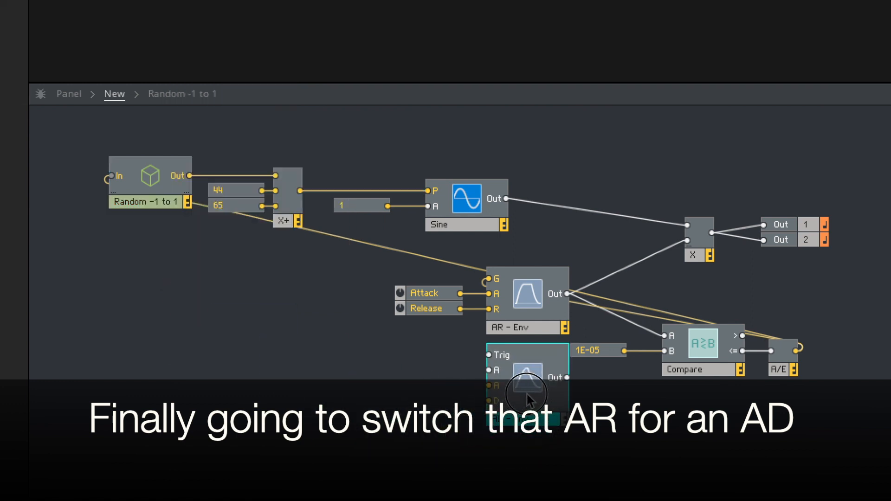
Step: Create a constant of 1 for AD-Env's amplitude input and move the Attack and Release controls to its attack and decay inputs
right_click(495, 370)
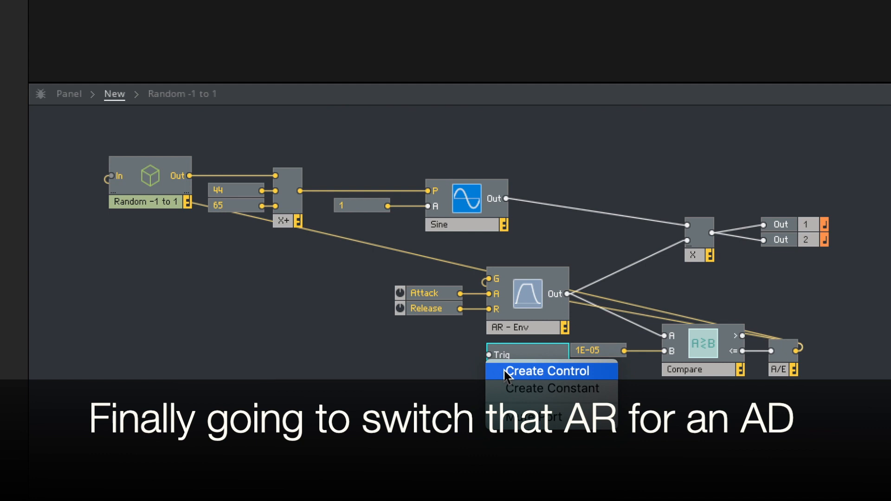
click(509, 390)
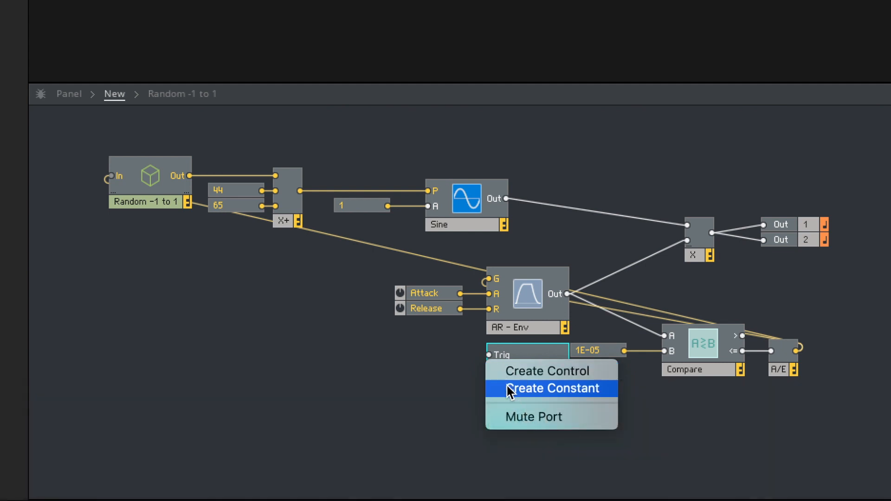
drag(430, 329, 412, 288)
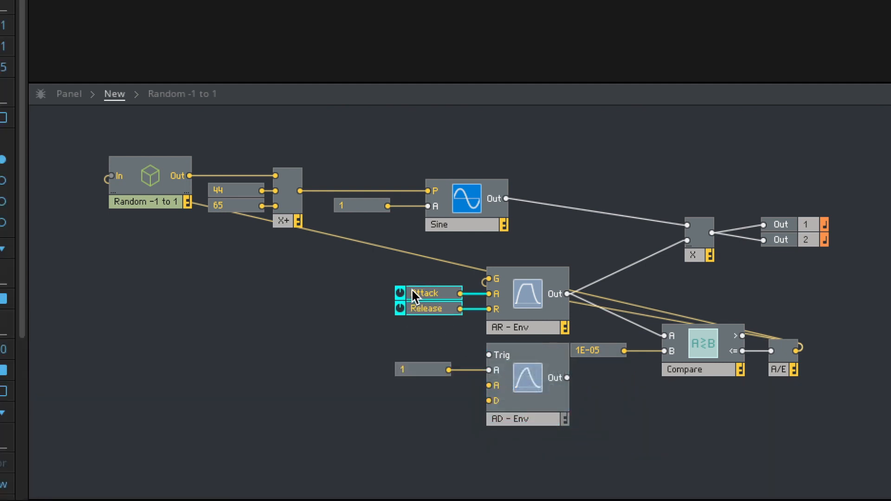
click(471, 307)
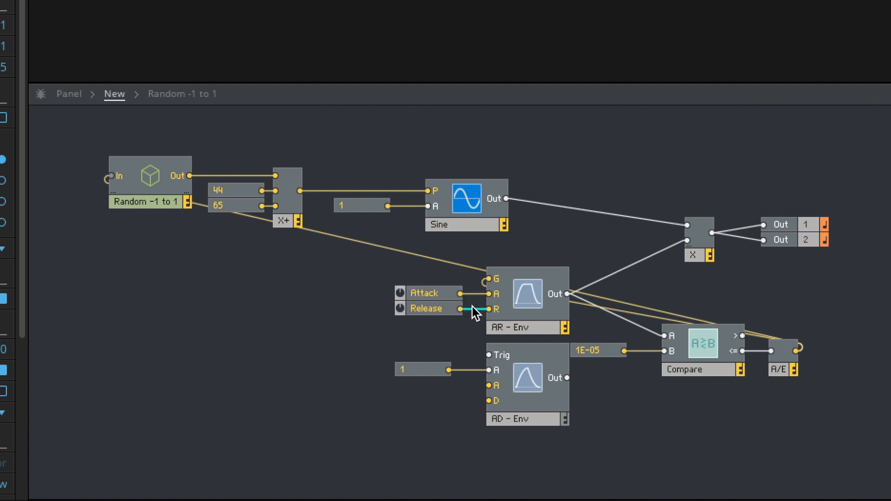
drag(449, 346, 505, 402)
Step: Delete AR-Env and move AD-Env with its constant and controls up into its place
click(526, 316)
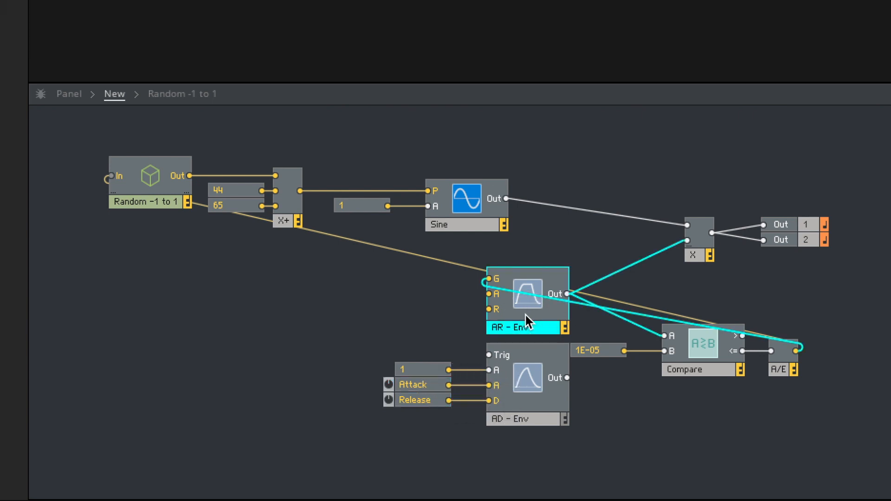
key(Delete)
drag(571, 446, 389, 317)
drag(522, 420, 518, 335)
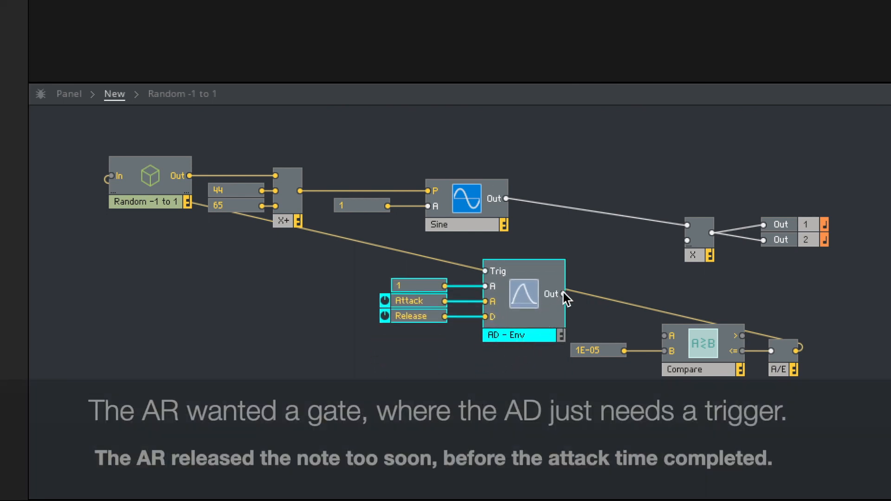
Step: Wire AD-Env's output to the multiplier's second input and the A/E output to AD-Env's Trig input
drag(562, 294, 689, 241)
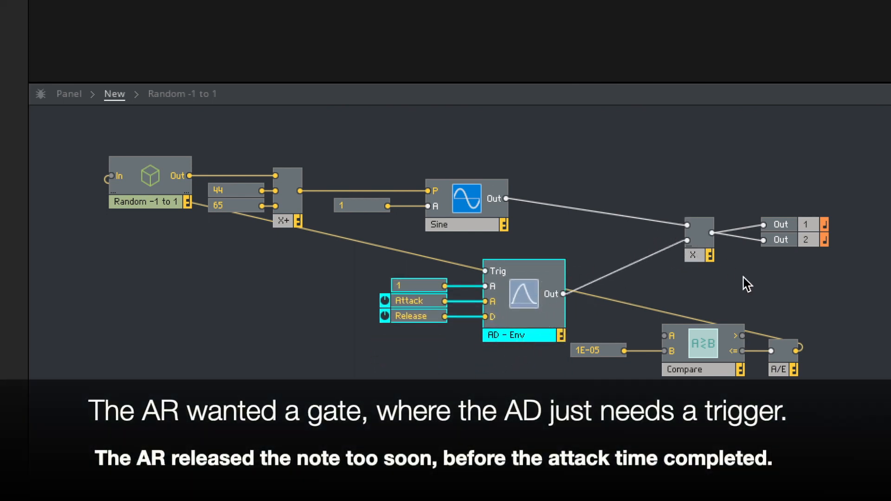
drag(796, 351, 485, 271)
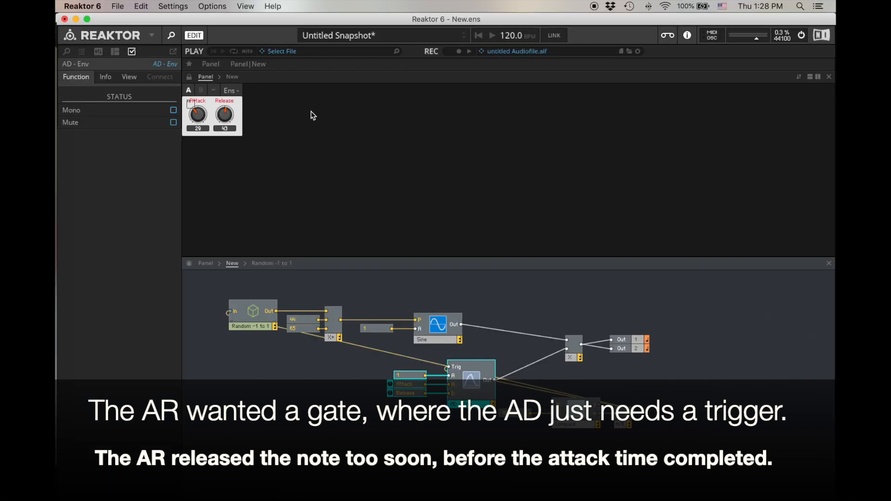
Step: Unlock the instrument panel, shift the Attack and Release knobs clear of the panel's other element, and lock it again
click(189, 77)
drag(222, 106, 247, 106)
click(189, 77)
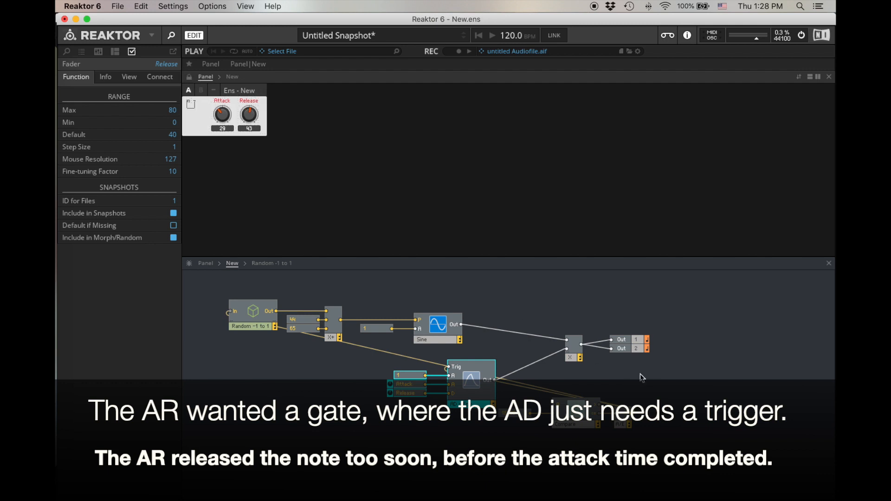
Step: Move AD-Env and its inputs down and to the left, and wire its output to Compare's A input
click(638, 372)
drag(483, 358, 373, 231)
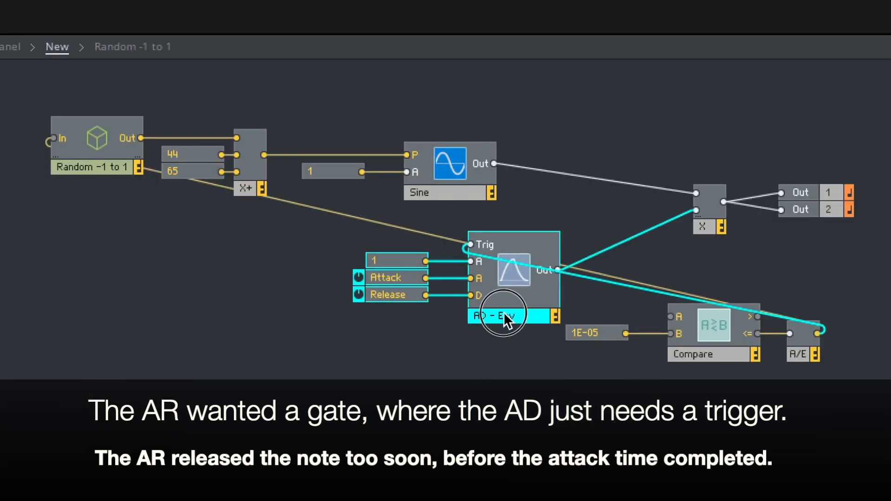
drag(509, 309, 470, 342)
drag(508, 303, 671, 316)
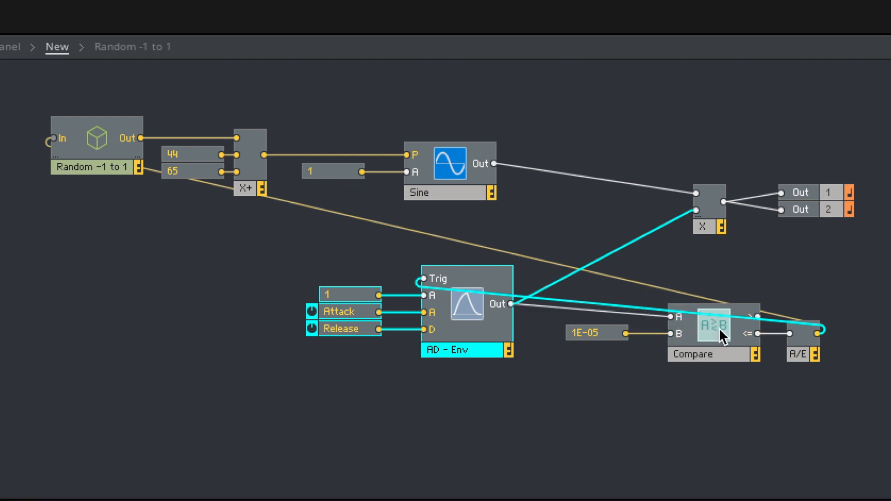
Step: Remove the multiplier's wire to output 2 and reconnect it
click(751, 203)
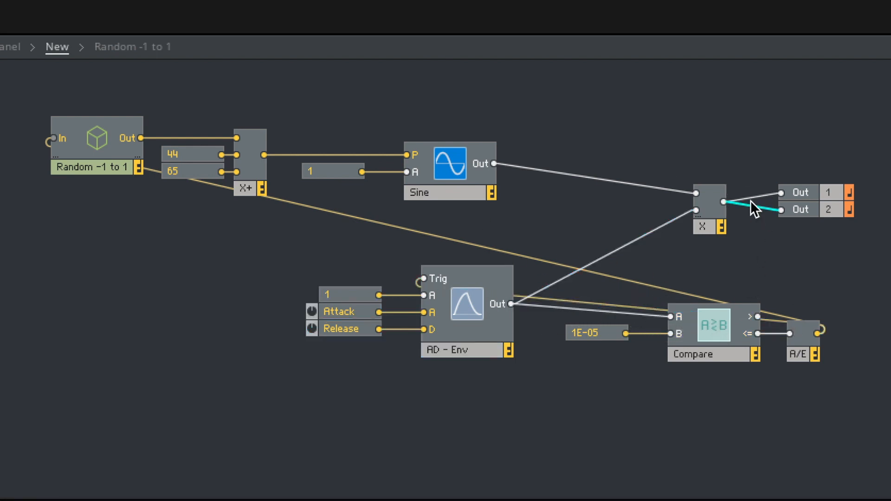
key(Delete)
drag(779, 191, 781, 210)
Step: Spread out the patch by shifting Compare with its 1E-05 constant down, A/E up, and the random pitch and Sine modules up and left
drag(718, 408, 623, 308)
drag(738, 357, 700, 382)
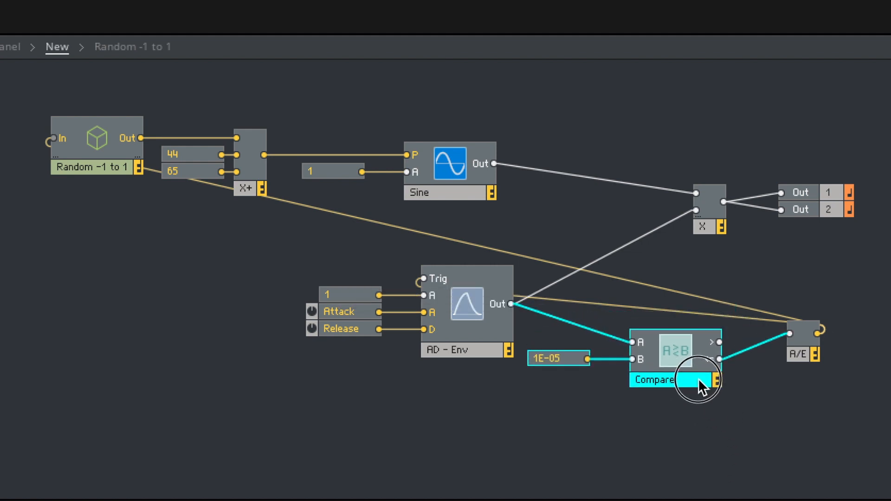
drag(805, 353, 804, 322)
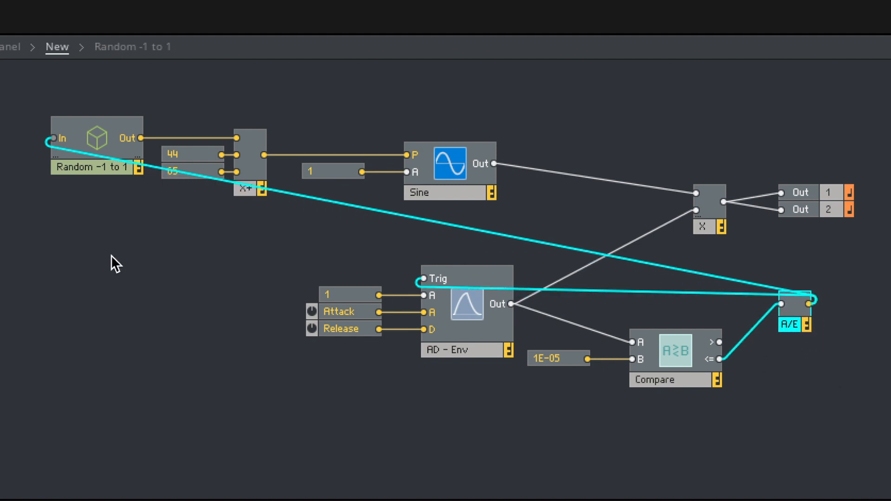
drag(61, 89, 433, 165)
click(260, 193)
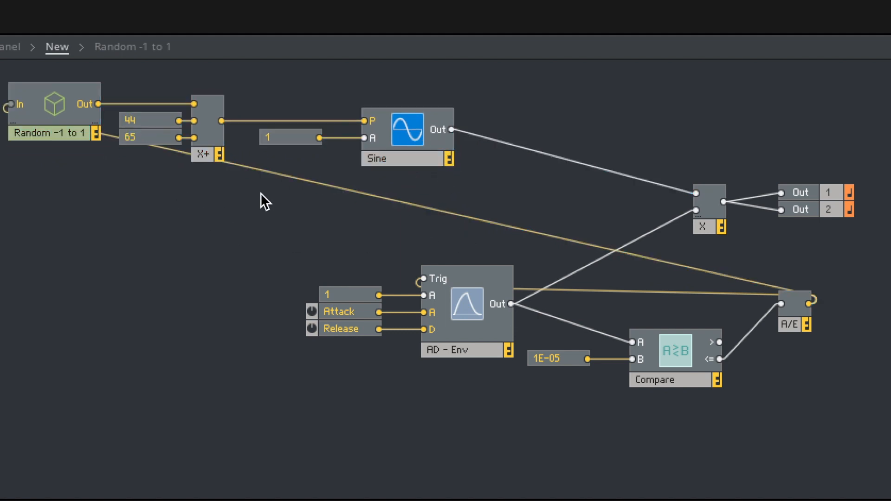
Step: Duplicate the Random macro, its 44 and 65 constants and Mult/Add twice, stacking the copies below the original
drag(213, 216, 24, 102)
drag(30, 135, 42, 287)
click(163, 401)
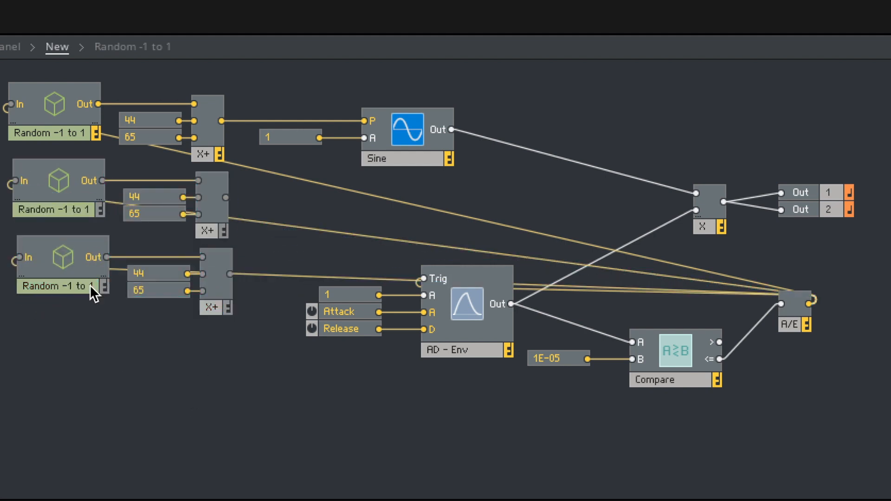
Step: Inside the second Random macro, set the LFO's F constant to 0.0654 and return to the instrument level
double_click(65, 182)
double_click(213, 213)
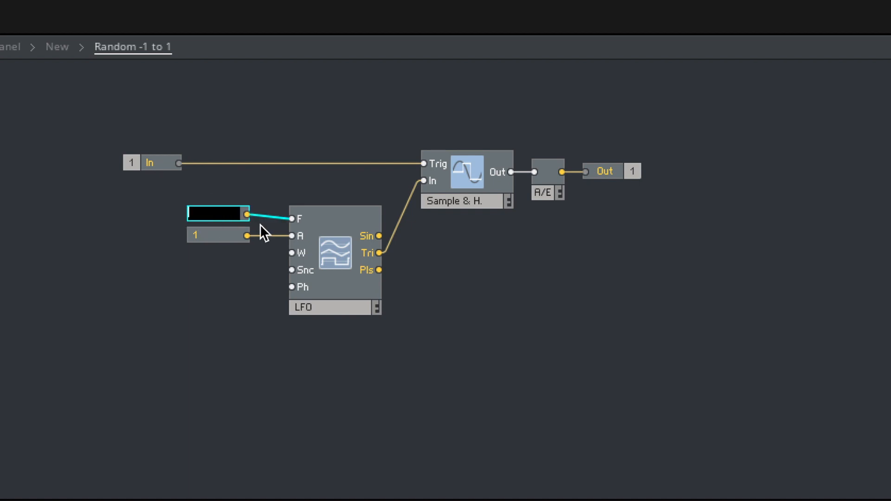
text(0.)
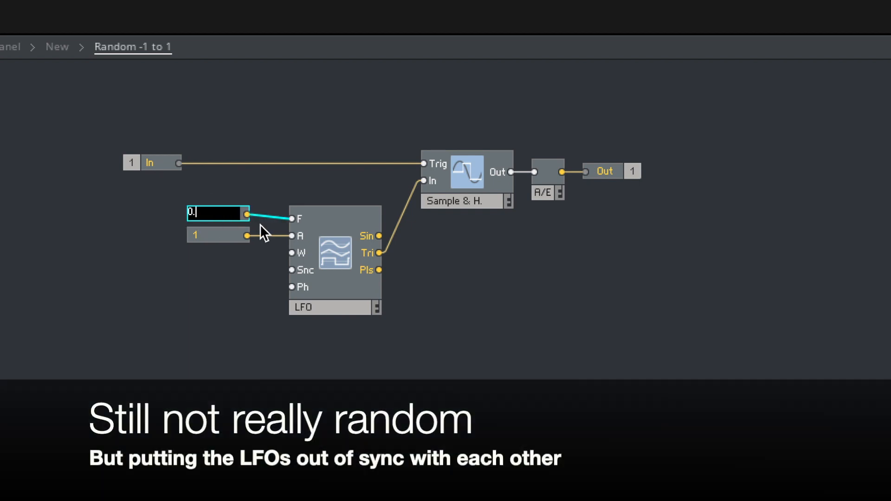
text(0654)
click(238, 96)
drag(219, 212, 216, 213)
drag(255, 183, 226, 213)
key(Down)
key(Right)
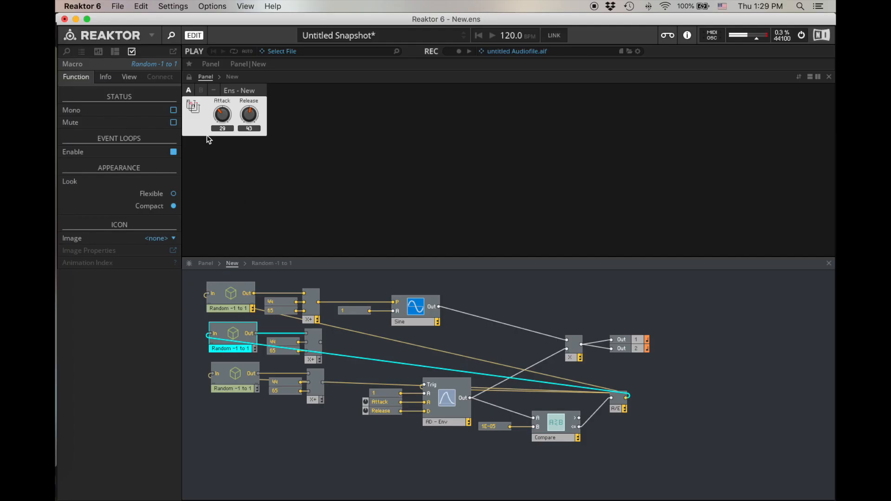
Step: Set the second Mult/Add's multiplier constant to 40 and its offset constant to 41
drag(223, 117, 238, 193)
double_click(281, 342)
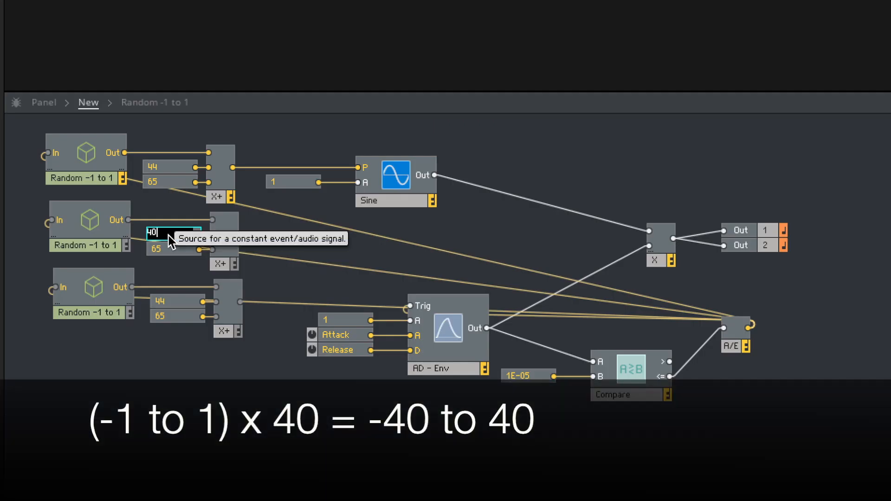
double_click(174, 249)
text(40)
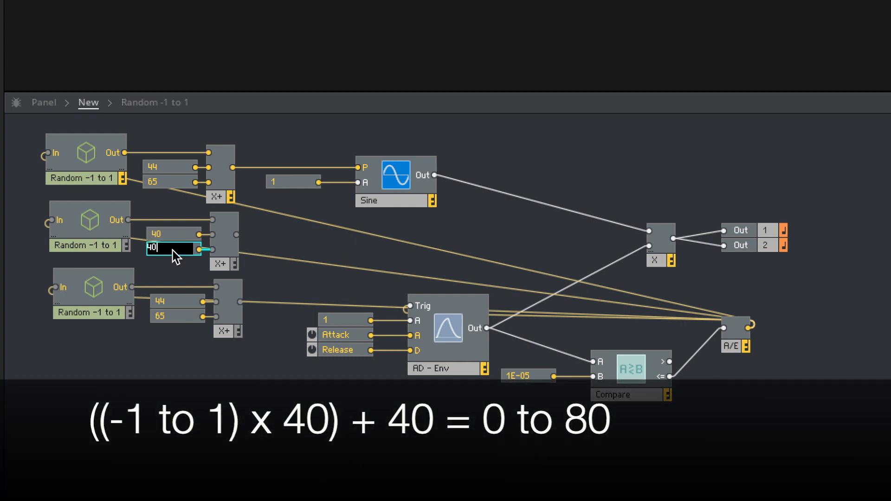
key(BackSpace)
text(1)
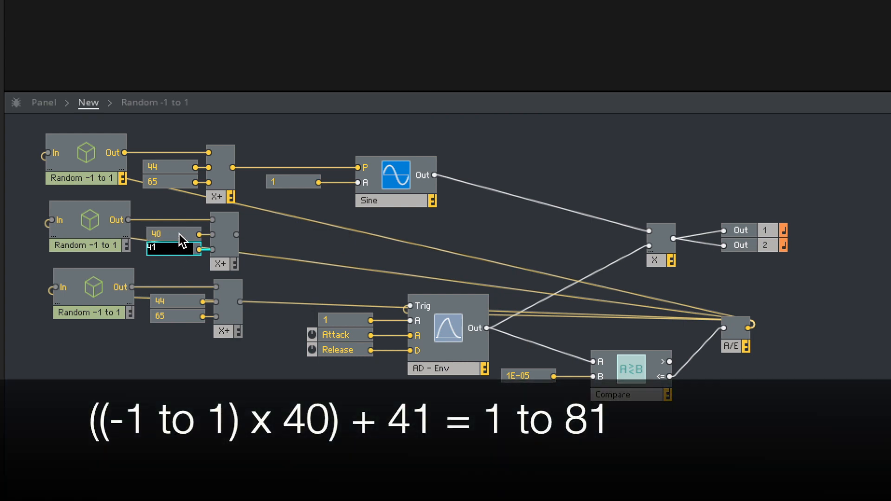
double_click(177, 236)
click(294, 259)
Step: Wire the second Mult/Add's output to AD-Env's attack input and delete the Attack control
drag(236, 235, 418, 331)
click(336, 334)
key(Delete)
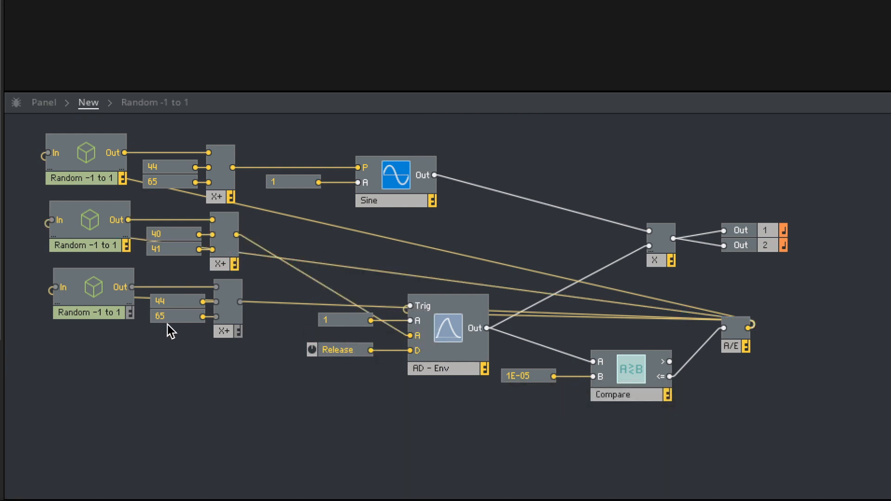
Step: Set the third Mult/Add's multiplier constant to 40 and its offset constant to 41
double_click(172, 301)
text(40)
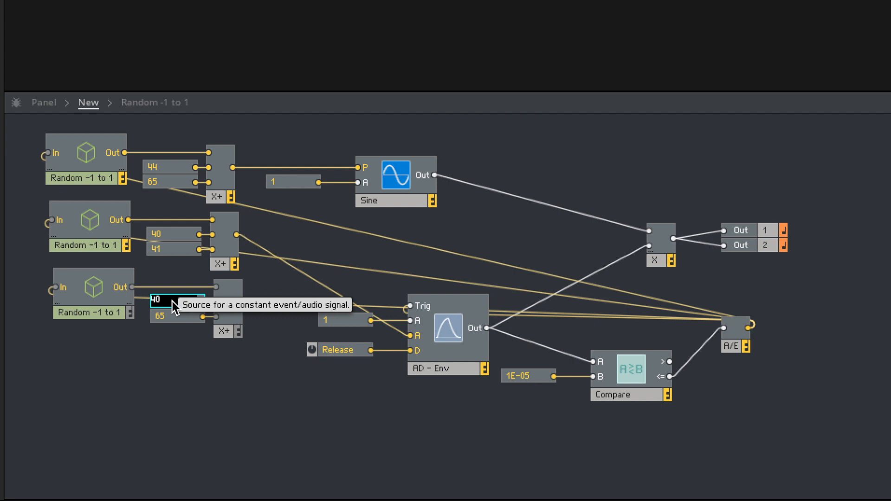
double_click(175, 318)
text(41)
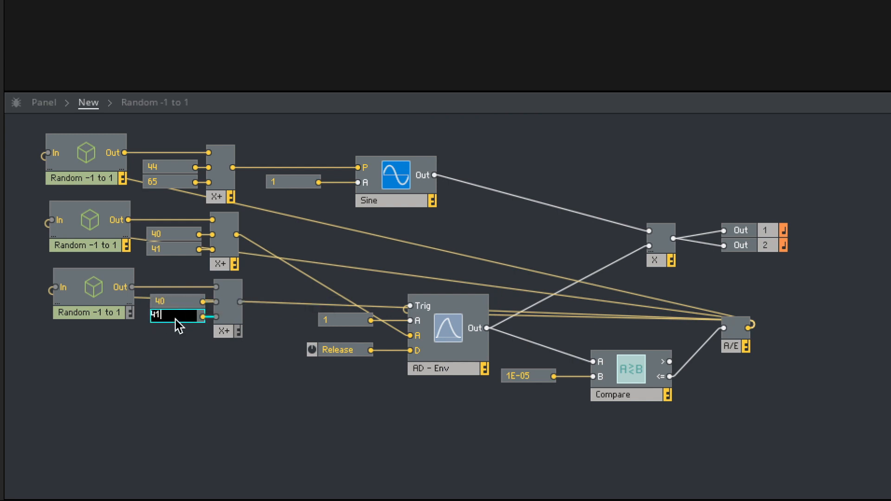
key(Return)
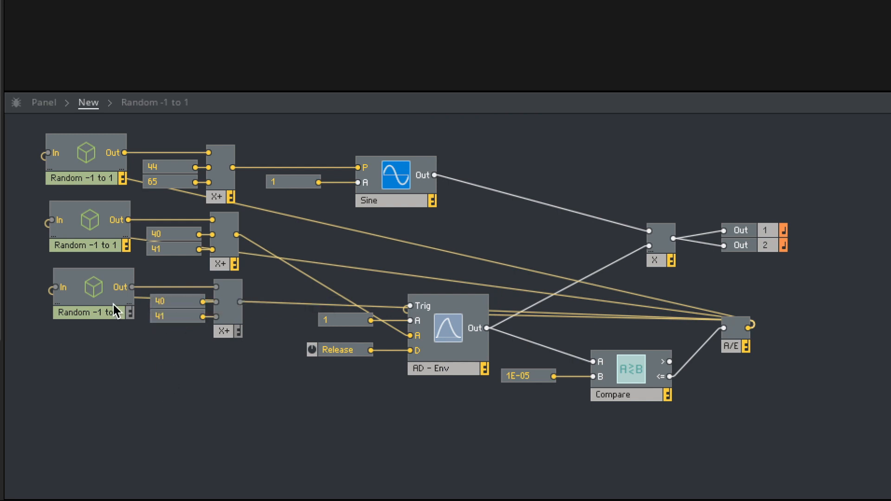
Step: Inside the third Random macro, set the LFO's F constant to 0.0257946 and return to the instrument level
double_click(94, 288)
double_click(230, 252)
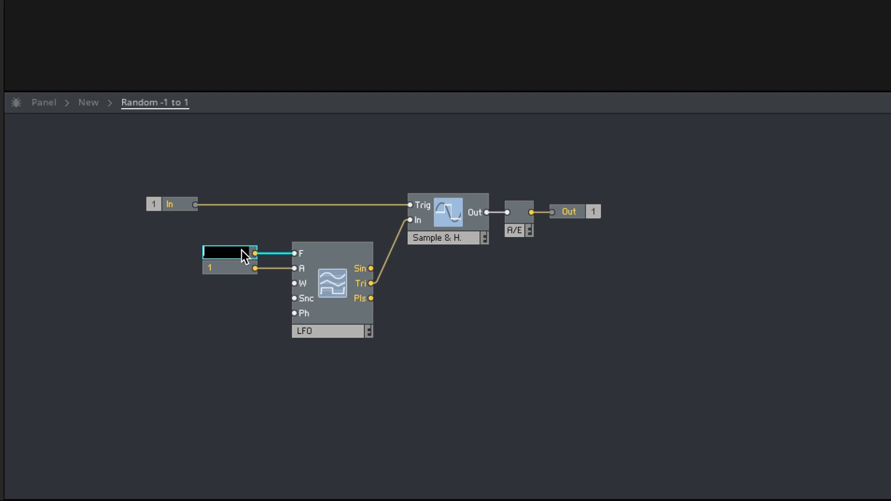
text(0.)
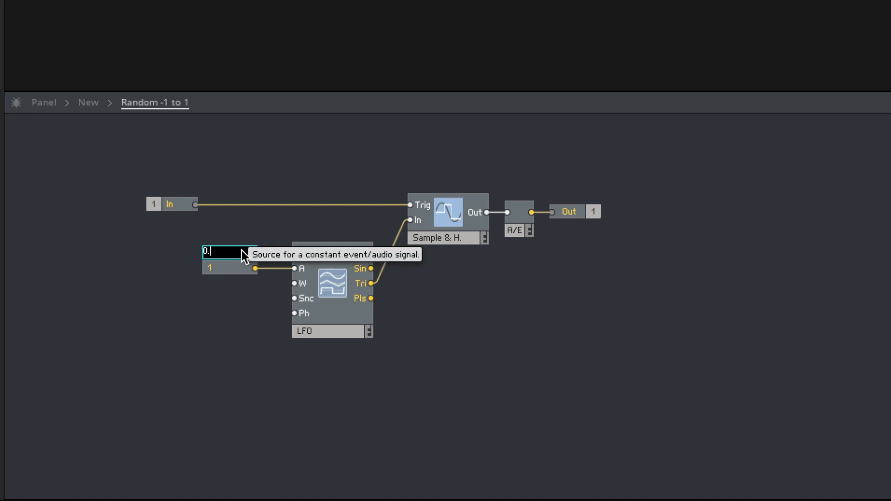
text(0257946)
click(297, 149)
double_click(302, 152)
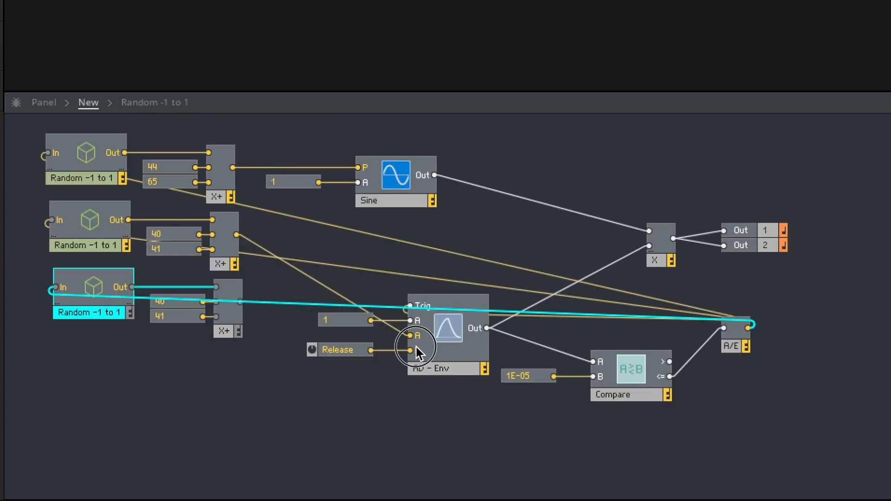
Step: Reposition the third random group, wire its Mult/Add output to AD-Env's decay input, and delete the Release control
drag(244, 360, 91, 332)
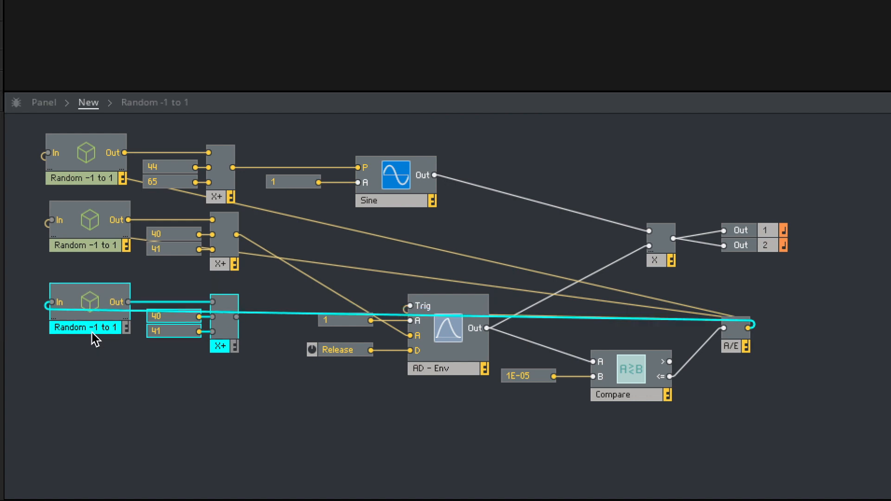
click(248, 340)
drag(237, 318, 410, 351)
click(343, 358)
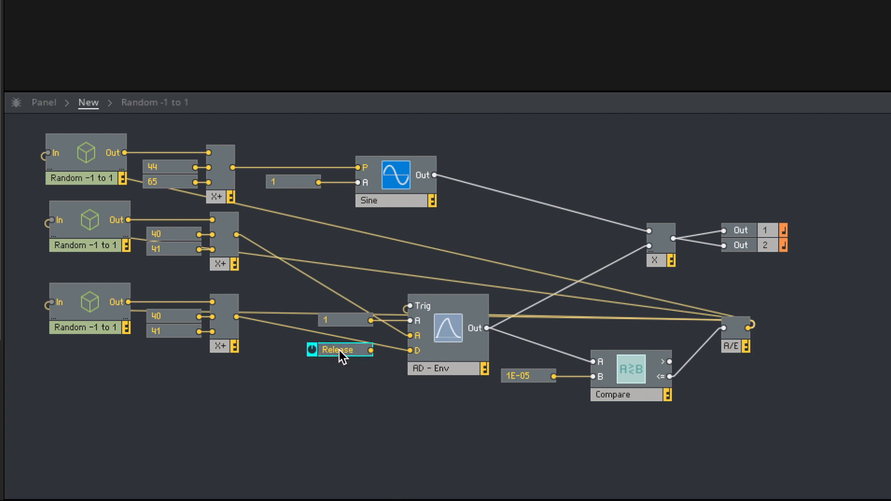
key(Delete)
click(336, 396)
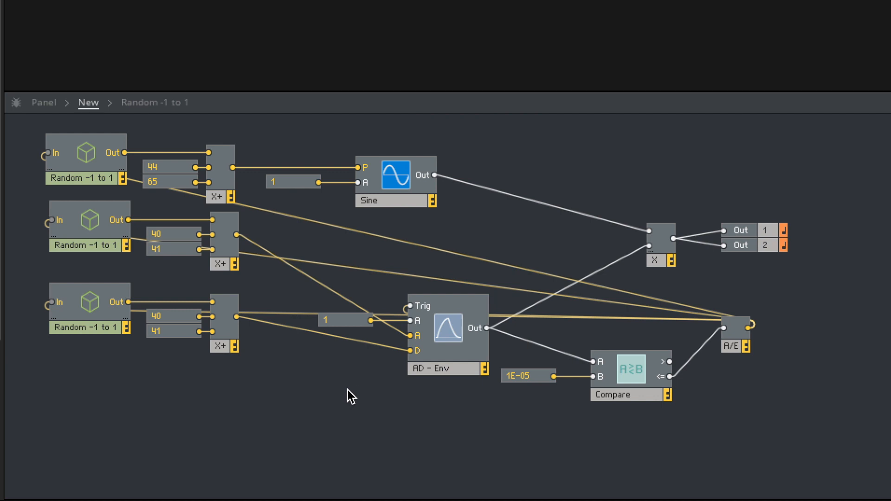
Step: Set the constant feeding AD-Env's amplitude input to 0.8
double_click(349, 321)
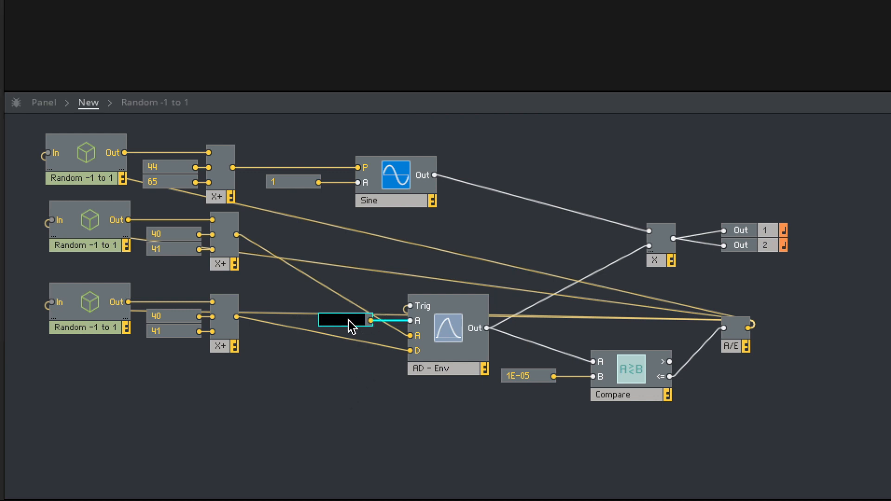
text(0.8)
key(Return)
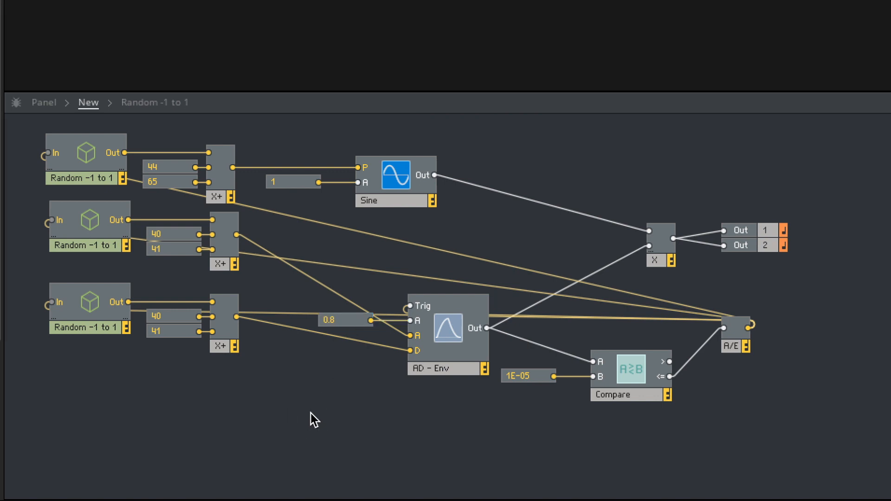
Step: Set the multiplier constants of the second and third Mult/Add modules to 30
double_click(174, 313)
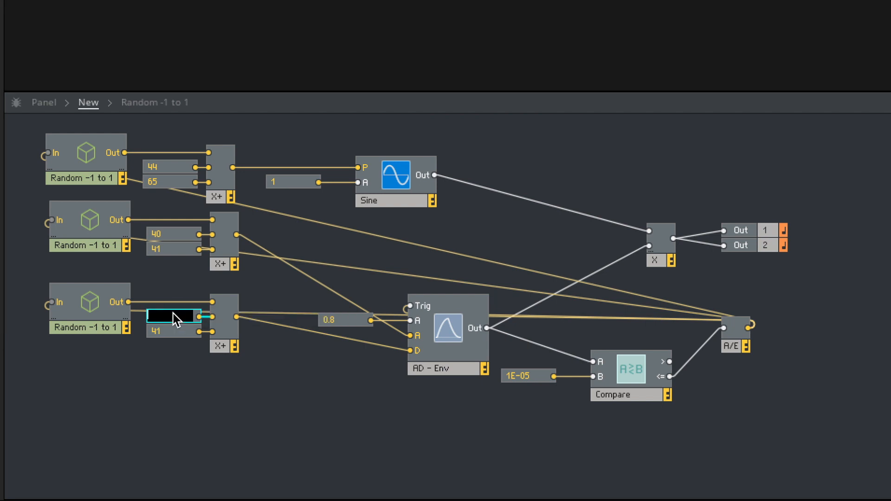
click(286, 377)
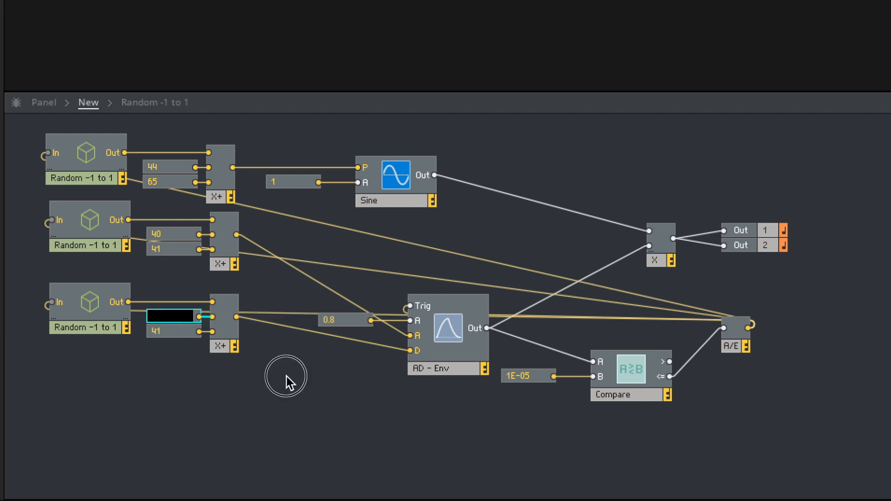
double_click(166, 234)
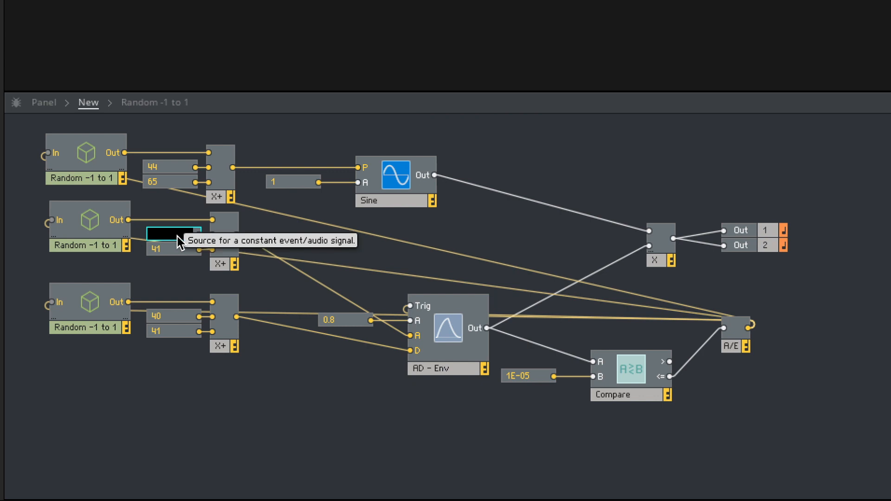
text(30)
double_click(180, 316)
text(30)
key(Return)
Step: Set the offset constants of the second and third Mult/Add modules to 31
double_click(162, 248)
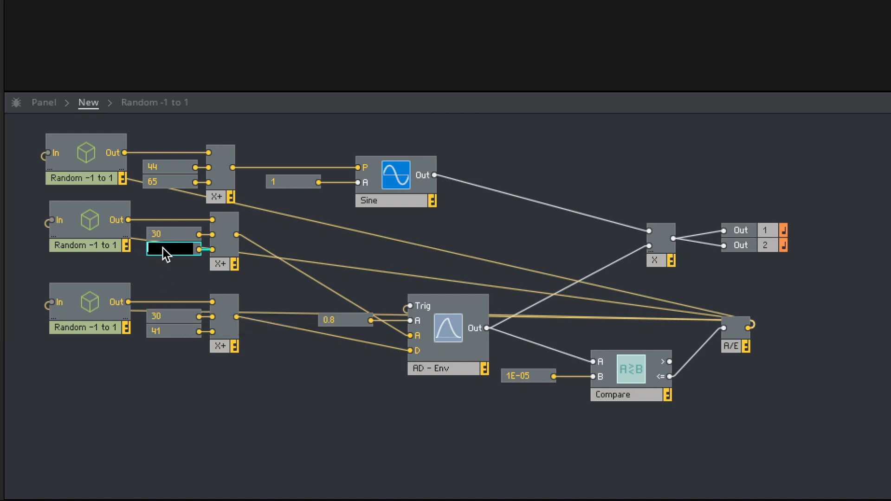
text(31)
double_click(157, 333)
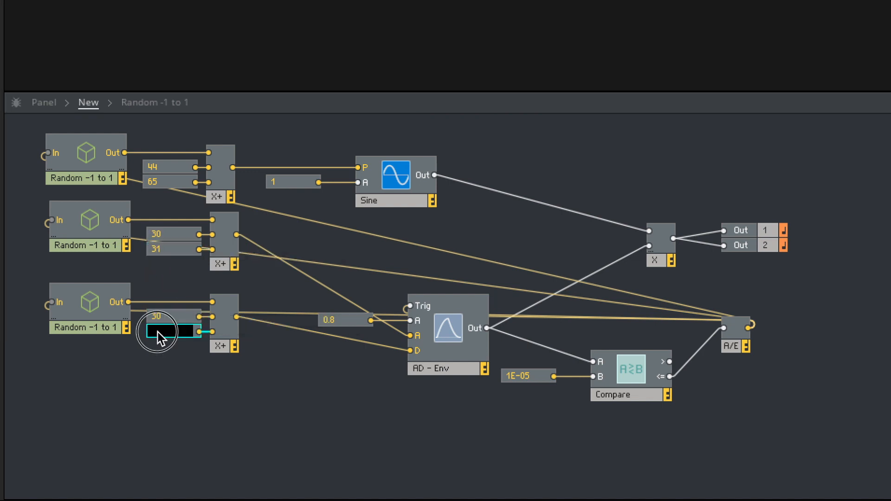
text(31)
key(Return)
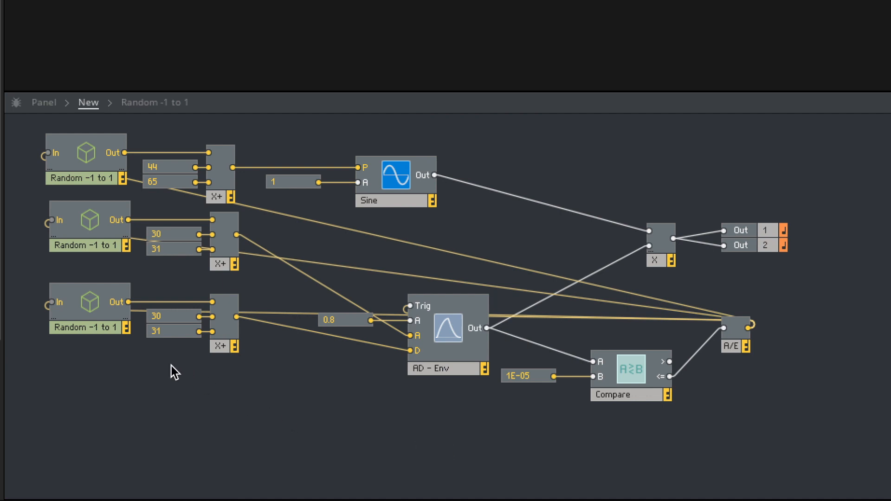
Step: Set the offset constants of the second and third Mult/Add modules to 40
double_click(165, 248)
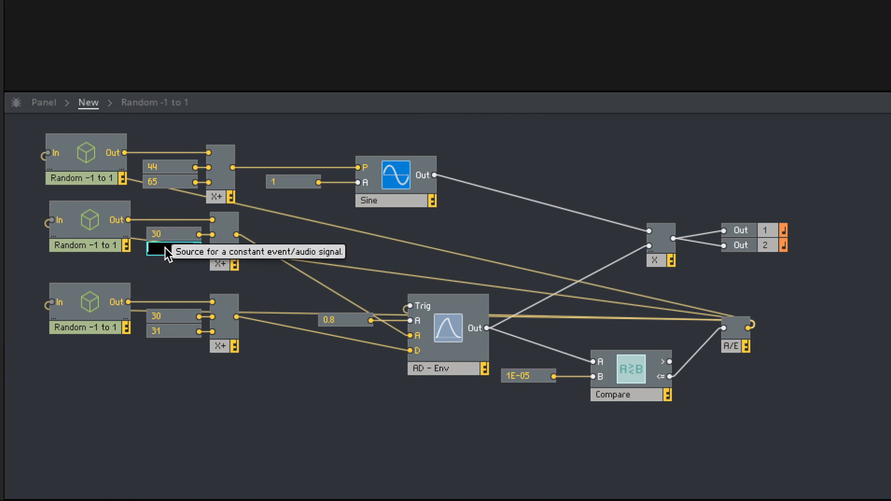
text(40)
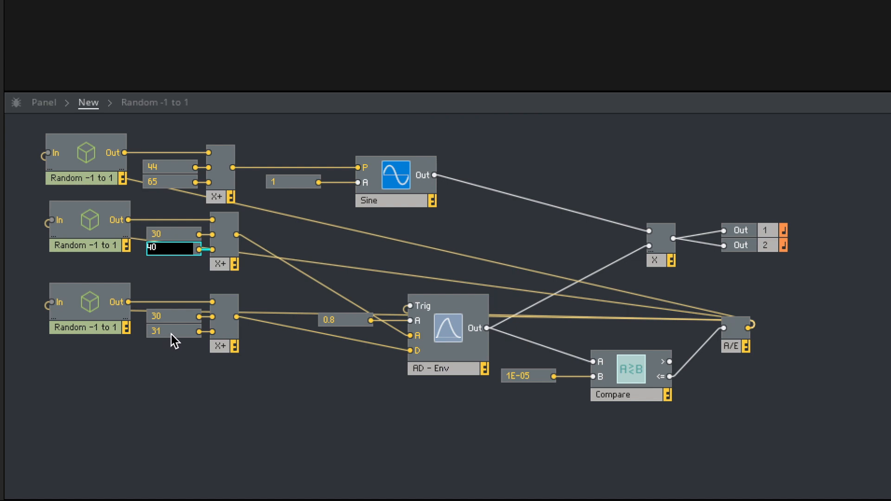
double_click(174, 331)
text(40)
key(Return)
double_click(82, 212)
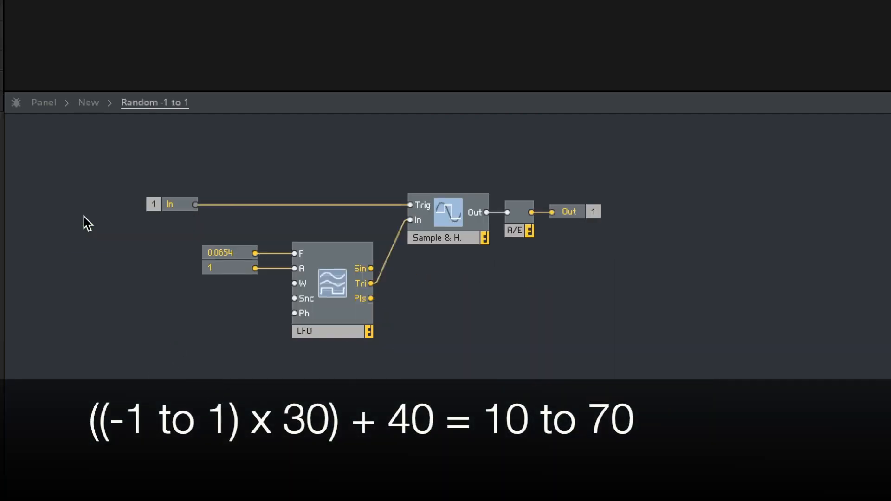
double_click(84, 208)
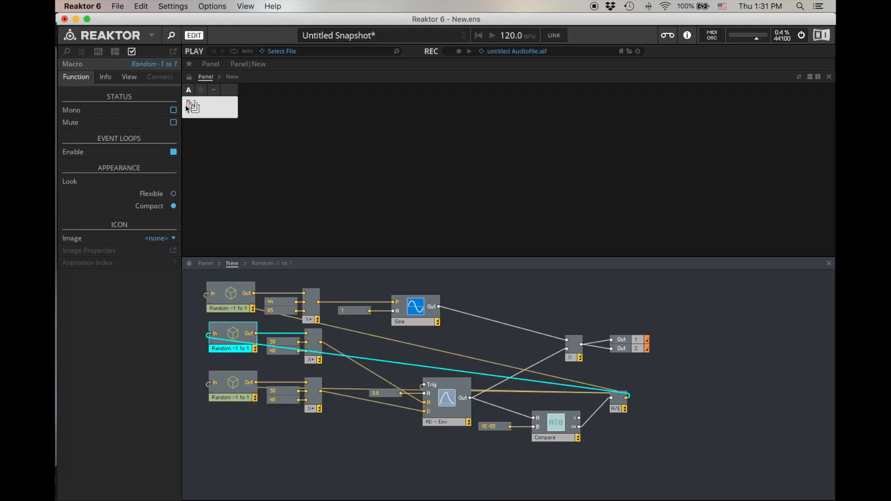
Step: Turn off panel visibility for all three Random -1 to 1 macros
click(270, 282)
click(229, 302)
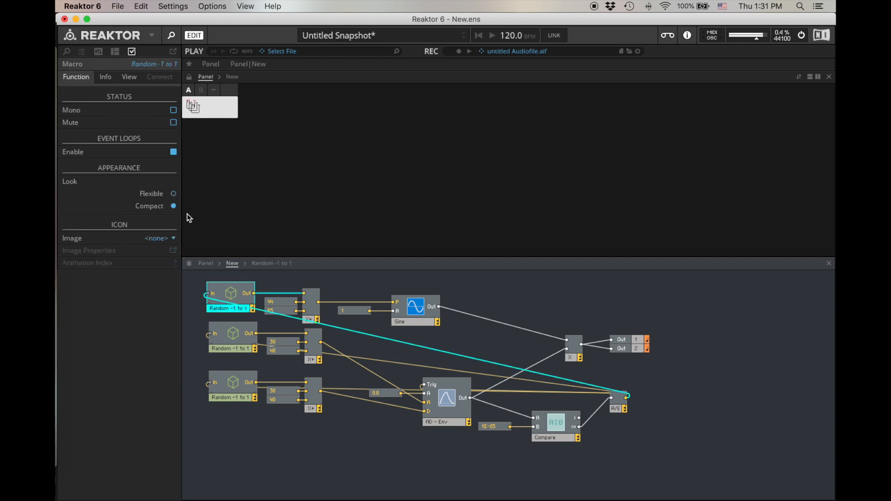
click(129, 76)
click(222, 330)
click(173, 126)
click(236, 383)
click(173, 126)
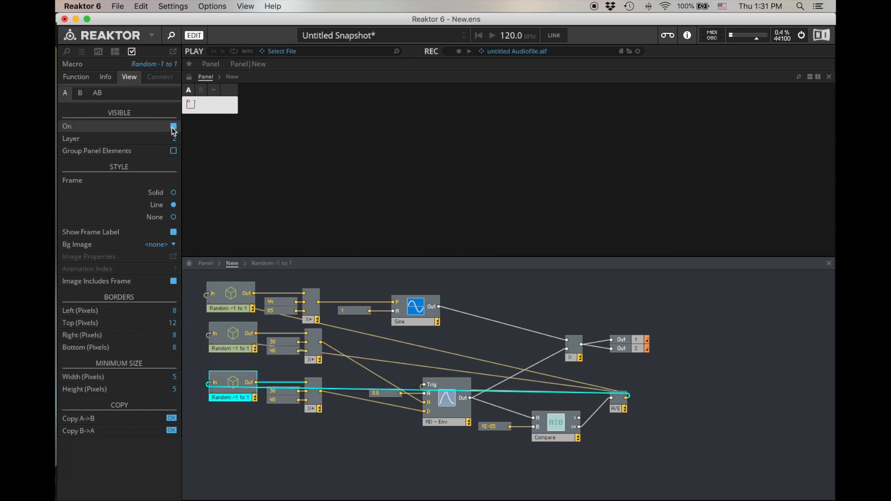
click(299, 441)
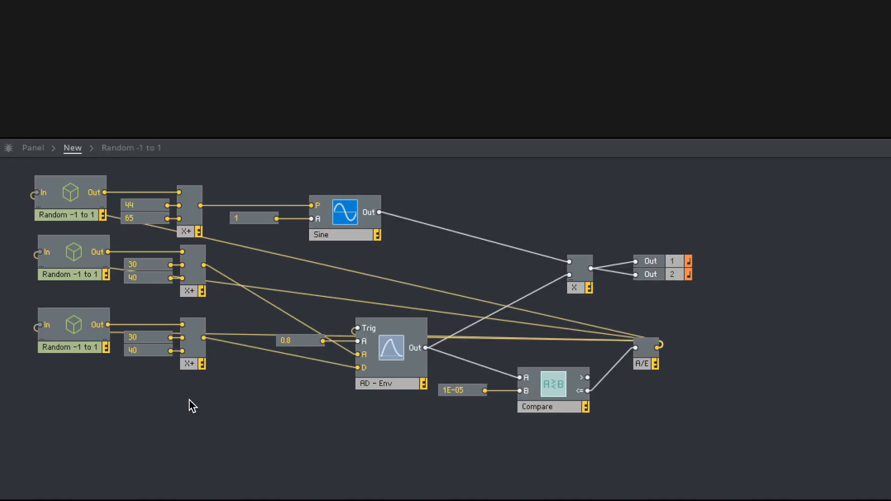
Step: Inside the first Random macro, set the LFO's F constant to 0.1 and return to the instrument level
double_click(62, 185)
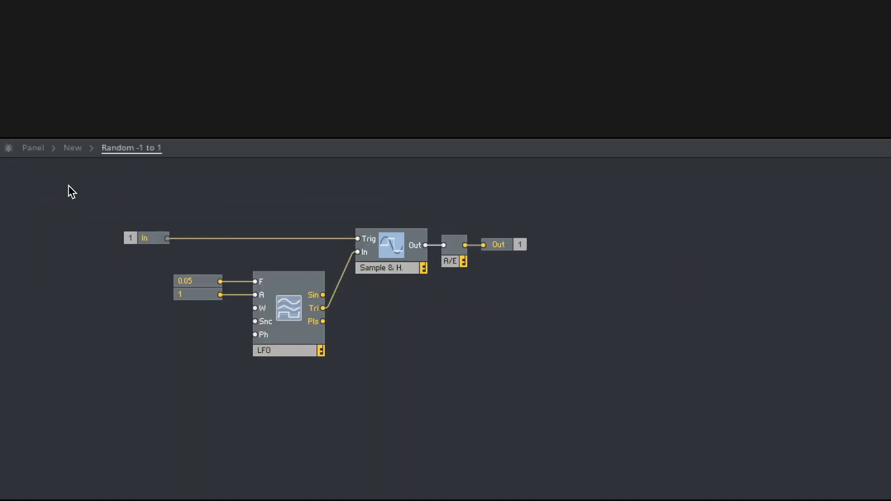
double_click(202, 283)
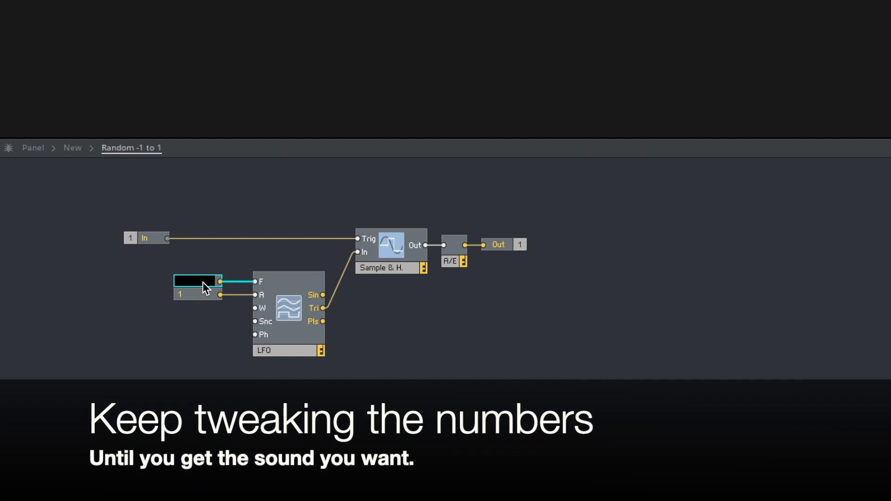
text(0.1)
key(Return)
double_click(497, 310)
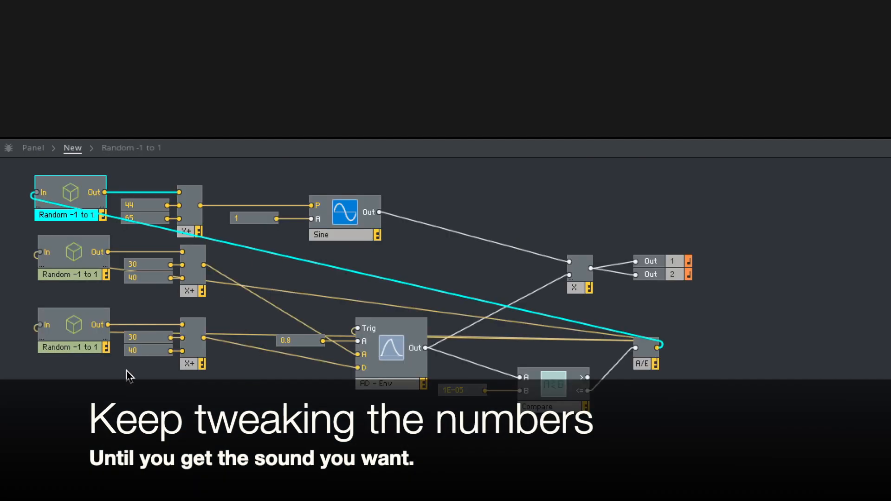
click(177, 394)
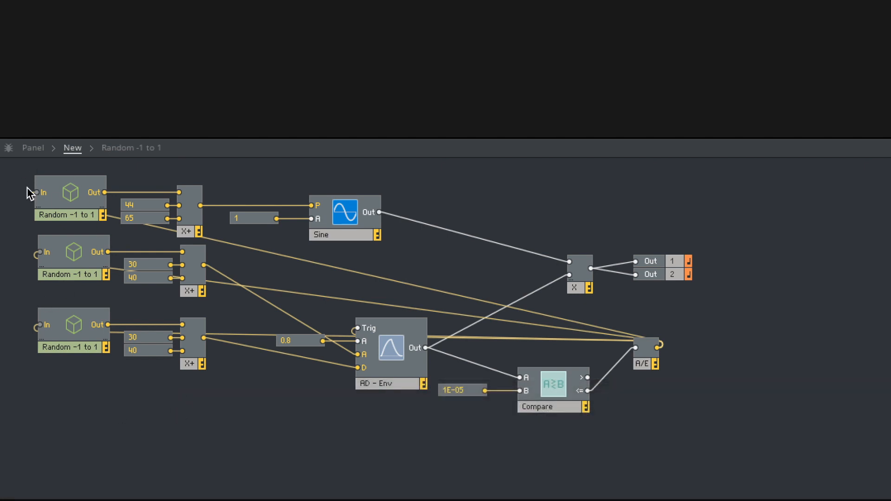
Step: Nudge the first Random macro slightly right so it aligns with the two Random macros below it
drag(19, 187, 61, 202)
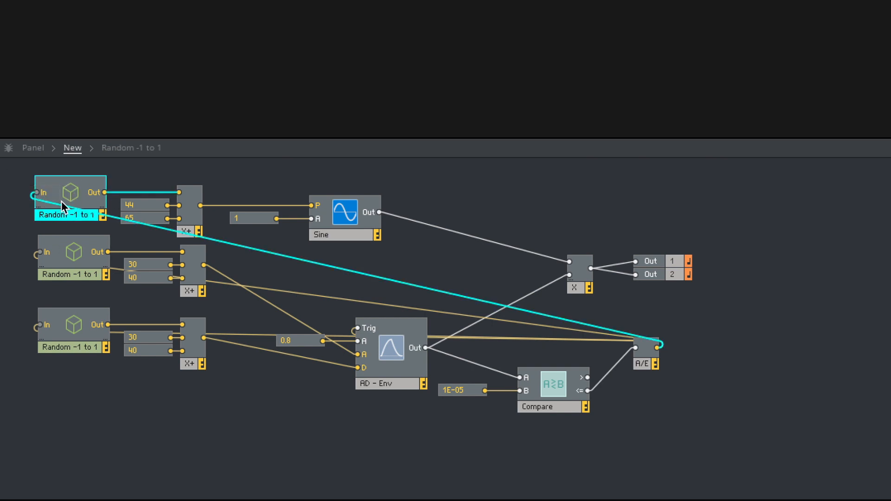
key(Right)
click(22, 198)
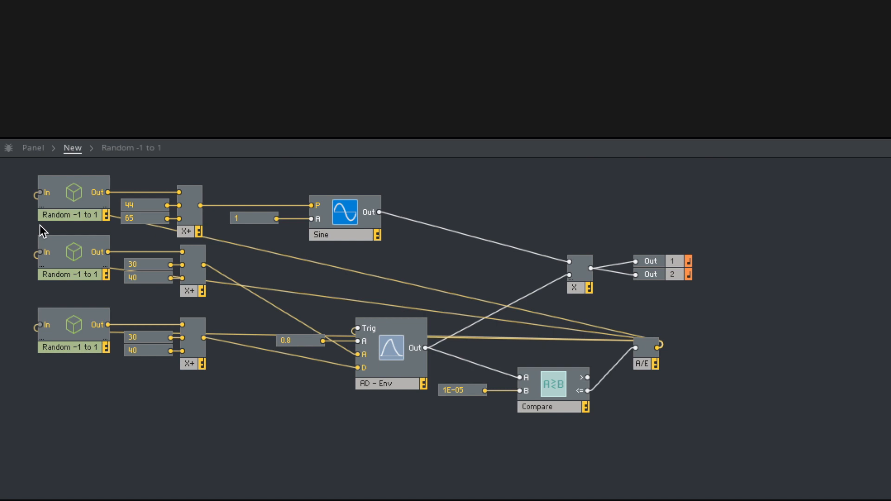
Step: Nudge the third Random macro, its two constants and its Mult/Add up three increments, closer to the second group
drag(196, 423, 57, 338)
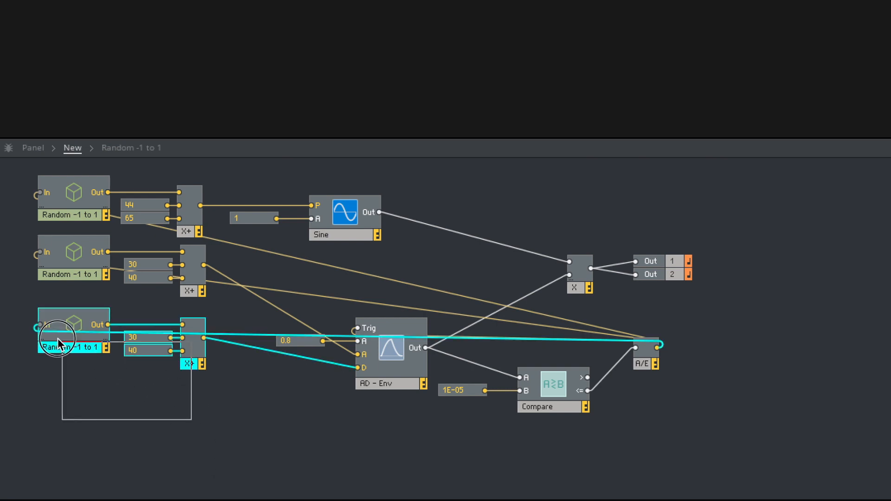
key(Up)
key(Up)
key(Up)
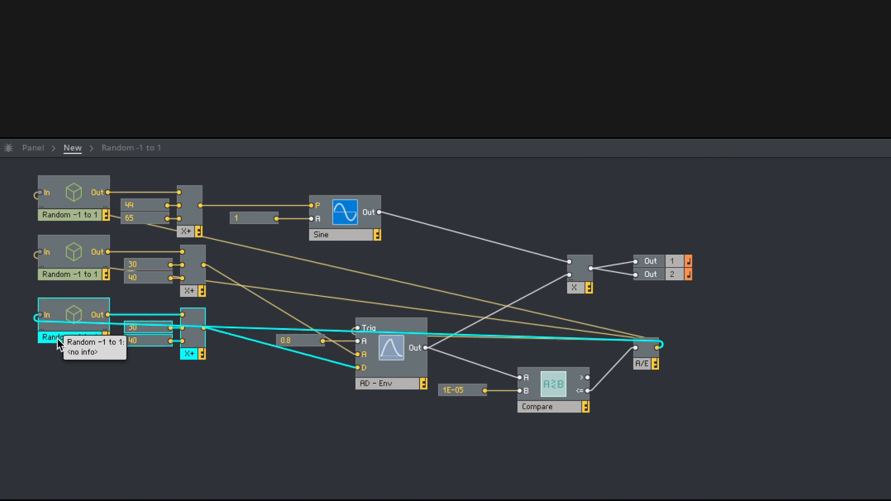
click(199, 419)
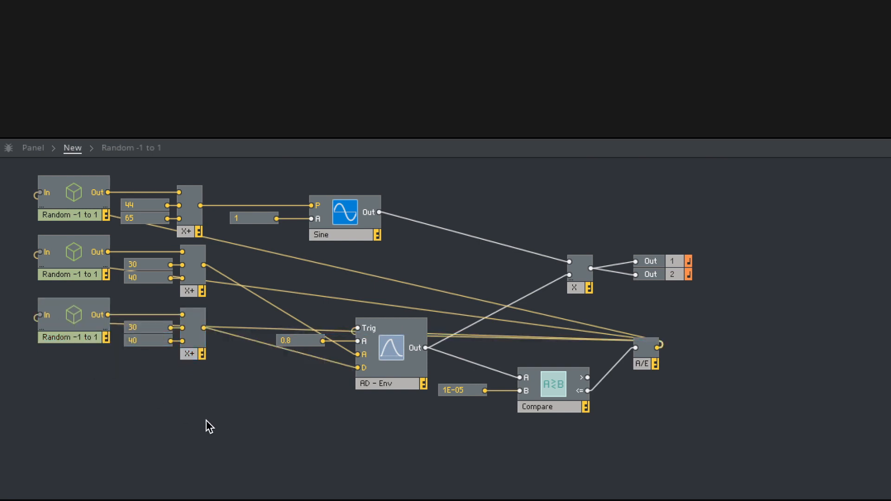
Step: Inside the third Random macro, enter a new F constant for the LFO and return to the instrument level
double_click(72, 310)
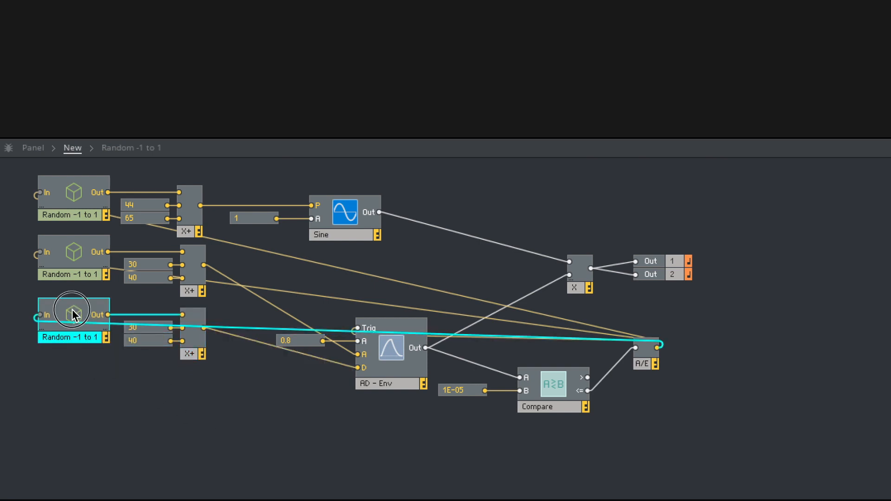
double_click(197, 281)
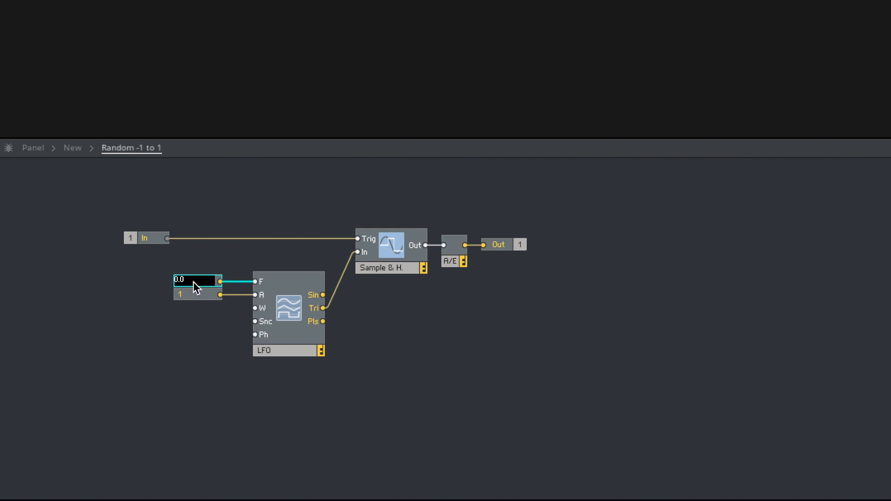
double_click(206, 185)
Step: Inside the second Random macro, set the LFO's F constant to 0.456 and return to the instrument level
double_click(80, 249)
double_click(198, 281)
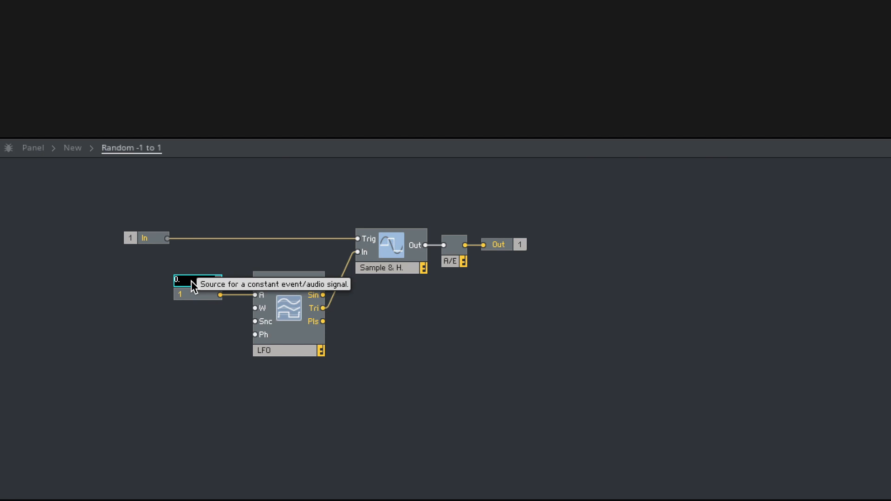
text(0.456)
click(410, 399)
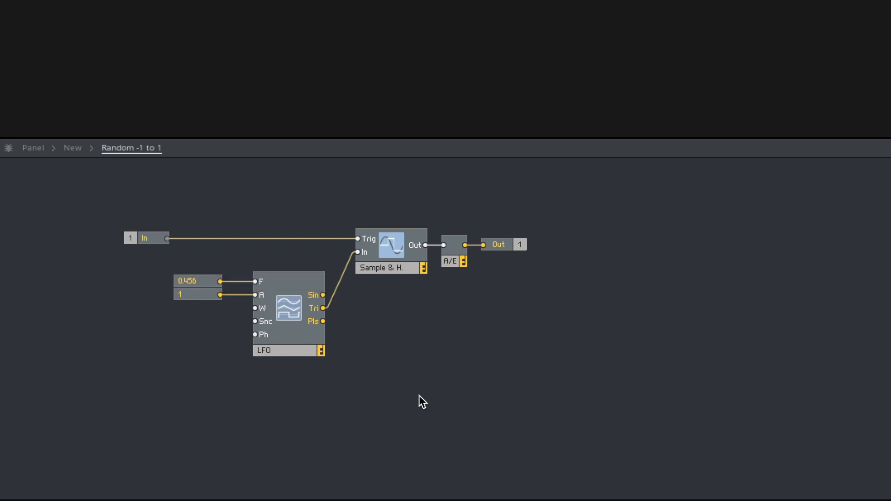
double_click(420, 396)
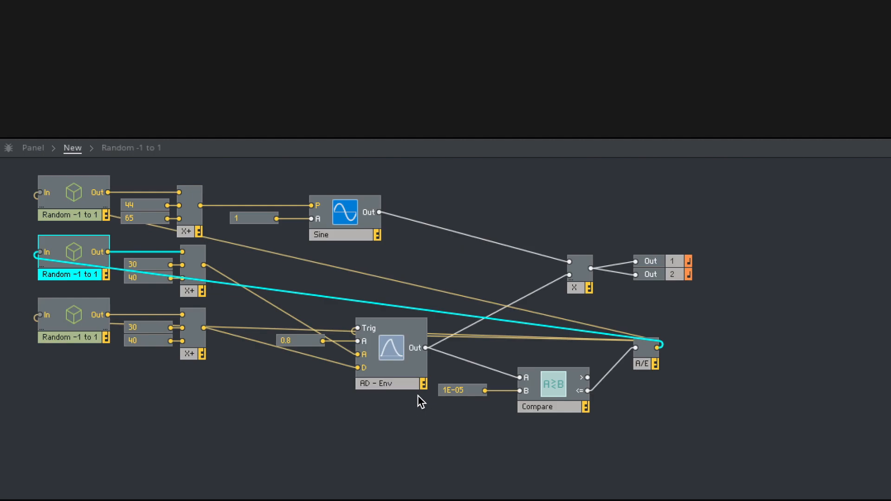
click(131, 402)
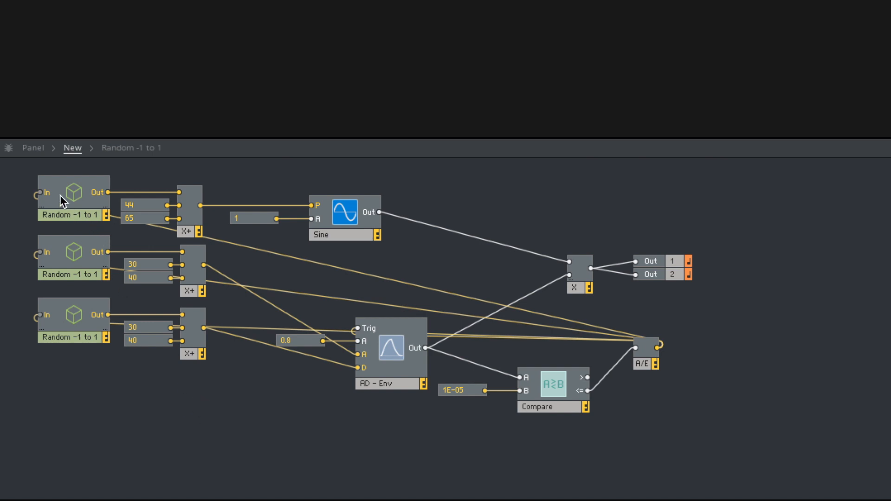
click(317, 220)
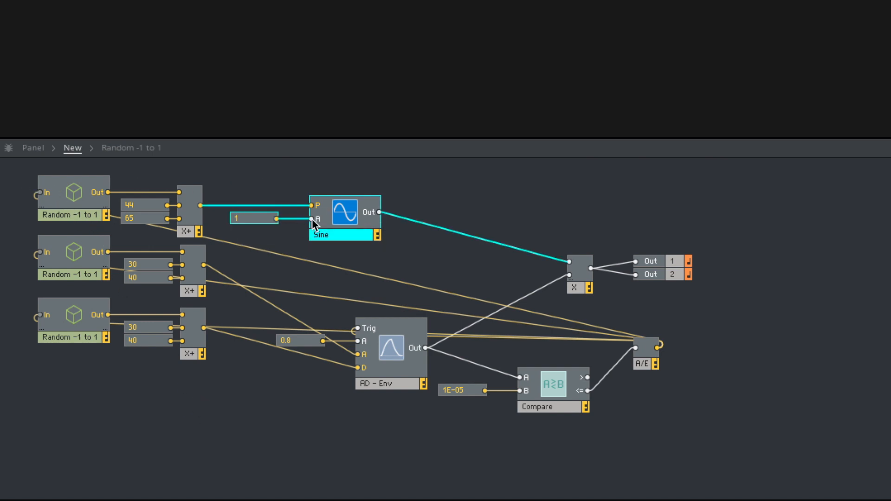
click(439, 254)
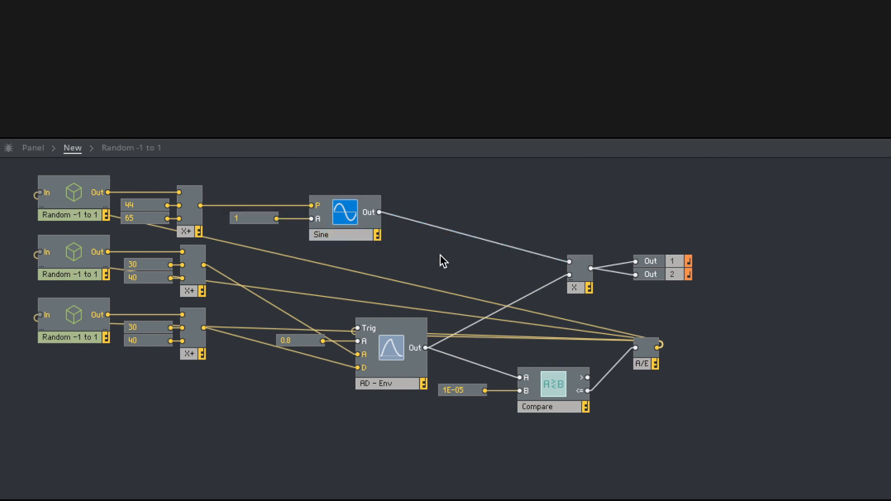
Step: Add a Sine FM Oscillator in the empty area between the Sine oscillator and the final multiplier
double_click(440, 255)
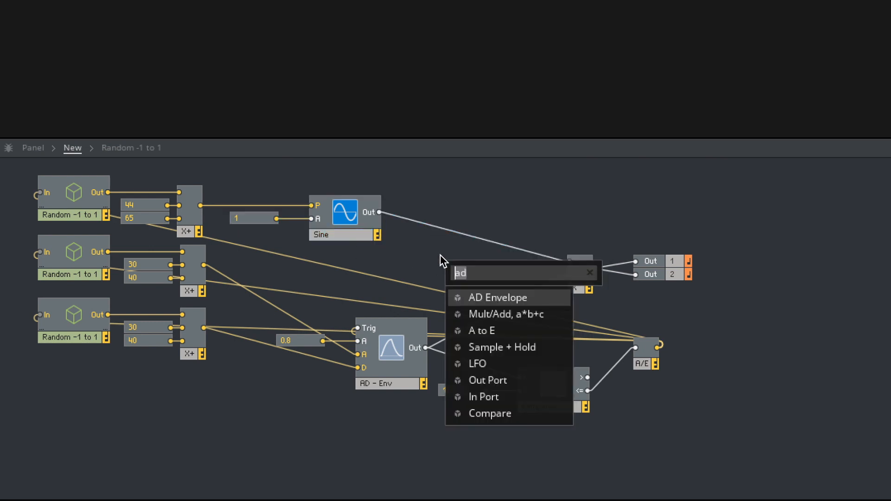
text(sine)
key(Down)
key(Down)
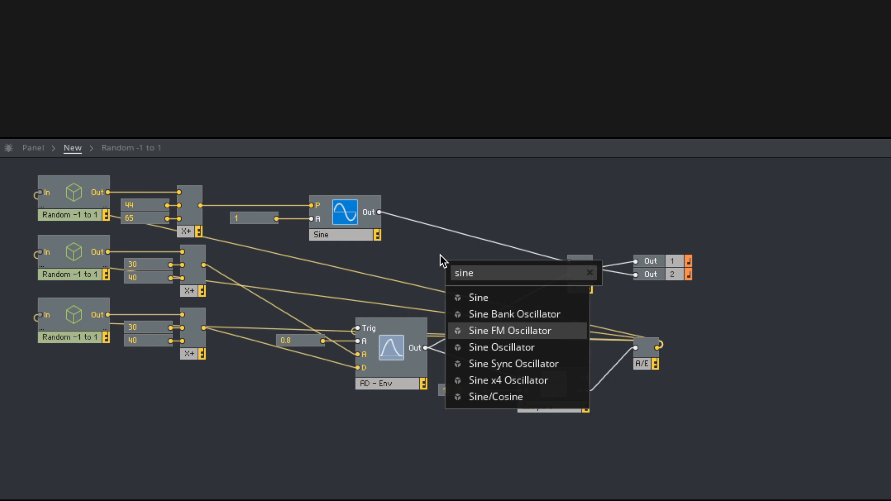
key(Return)
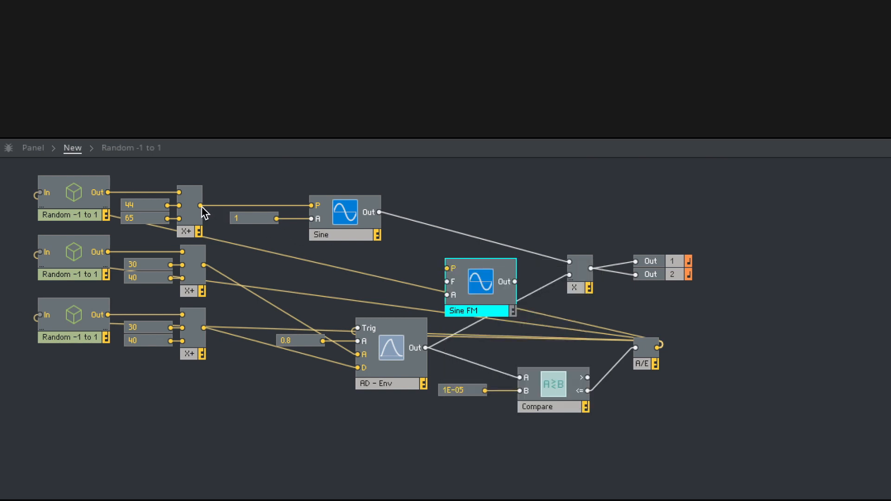
Step: Replace the Sine oscillator with the Sine FM, wiring the pitch Mult/Add to P and the oscillator's output to the final multiplier
drag(201, 206, 447, 268)
drag(515, 282, 569, 262)
drag(489, 299, 490, 233)
click(349, 224)
key(Delete)
Step: Connect the existing constant 1 to the Sine FM's A input and move both modules up
drag(247, 227, 400, 242)
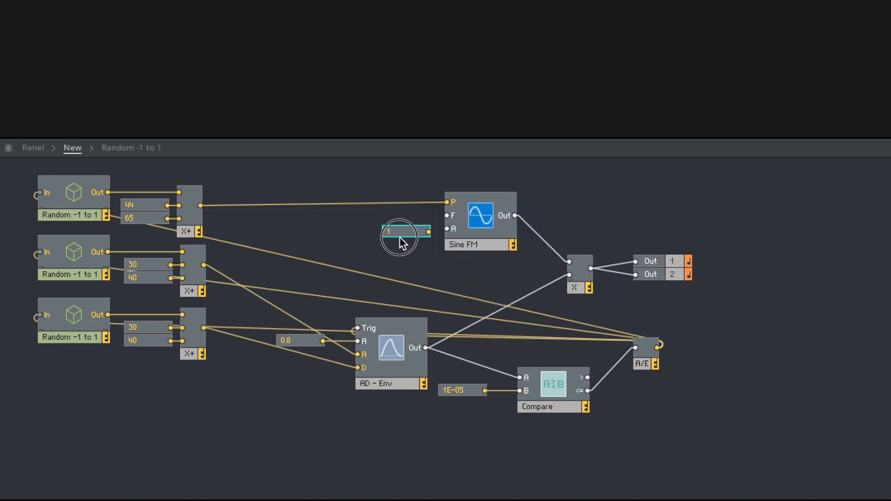
drag(487, 259, 487, 222)
drag(391, 211, 392, 207)
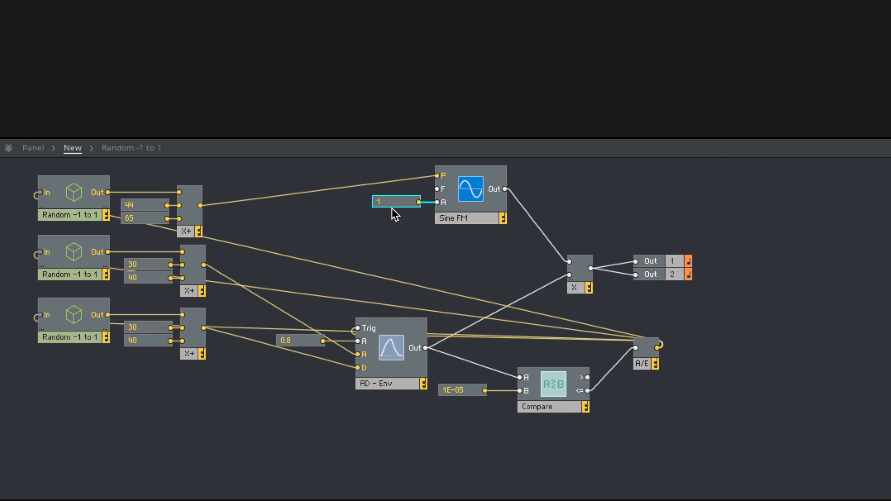
Step: Move the envelope section and outputs down, and place a duplicate of the pitch Random group in the freed space
drag(15, 252, 786, 467)
drag(377, 378, 368, 467)
drag(252, 243, 68, 179)
key(ctrl+d)
drag(76, 222, 70, 280)
Step: Inside the duplicated Random macro, set the LFO's F constant to 0.897 and return to the instrument level
double_click(73, 259)
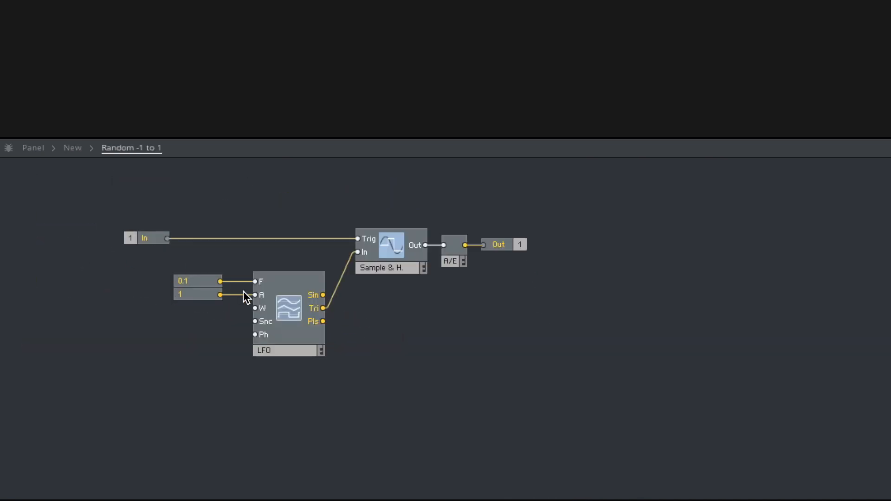
click(190, 281)
text(0.897)
click(146, 292)
double_click(146, 293)
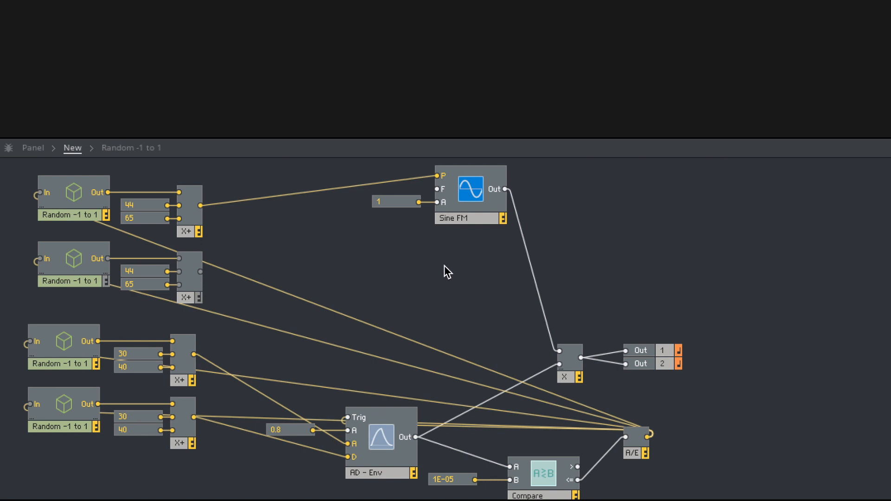
Step: Add a Sine oscillator below the Sine FM to serve as the modulator
double_click(427, 272)
text(sine)
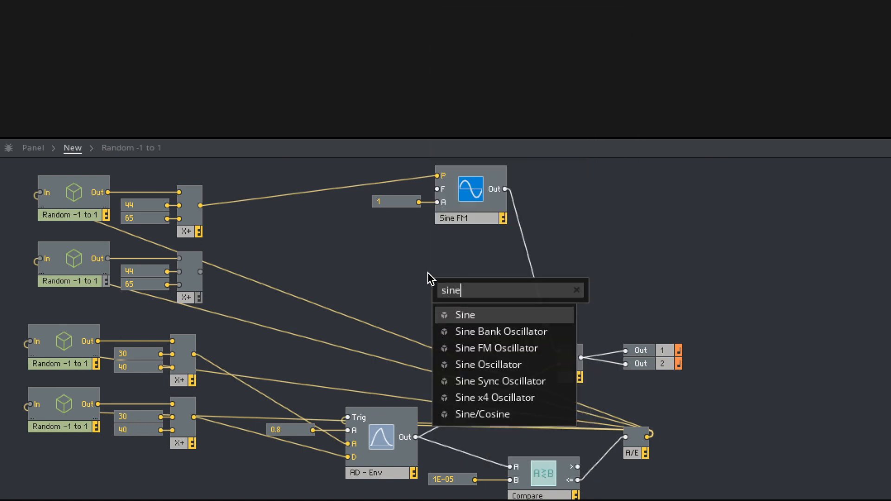
key(Down)
key(Down)
key(Down)
key(Return)
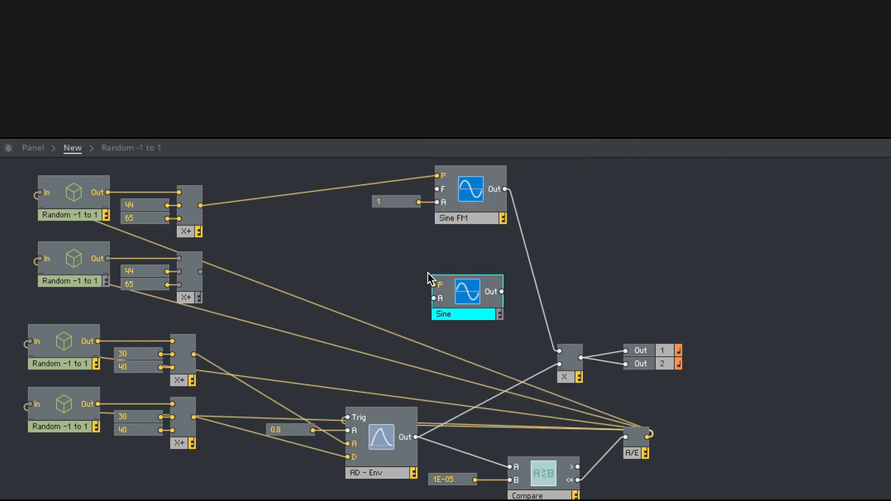
Step: Feed the duplicated Mult/Add into the Sine's P input and create a constant 1 for its A input, placed beside it
drag(200, 272, 380, 285)
right_click(349, 288)
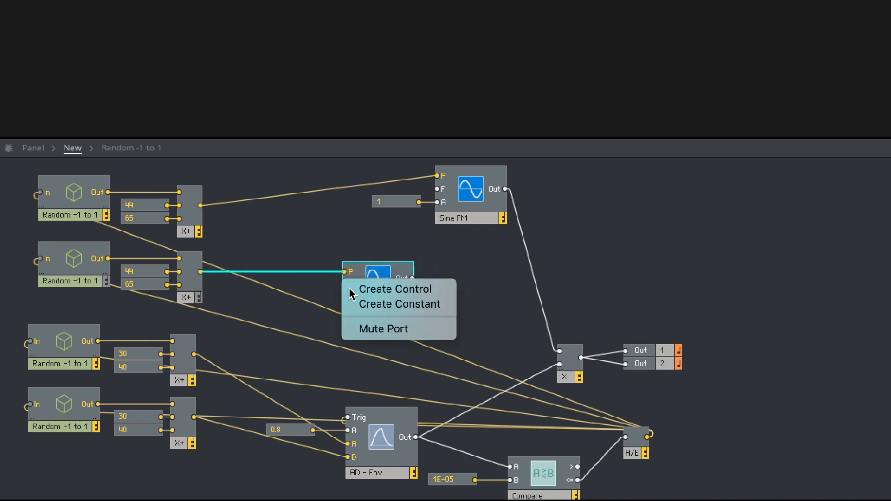
click(399, 307)
drag(460, 315, 303, 266)
drag(375, 290, 349, 293)
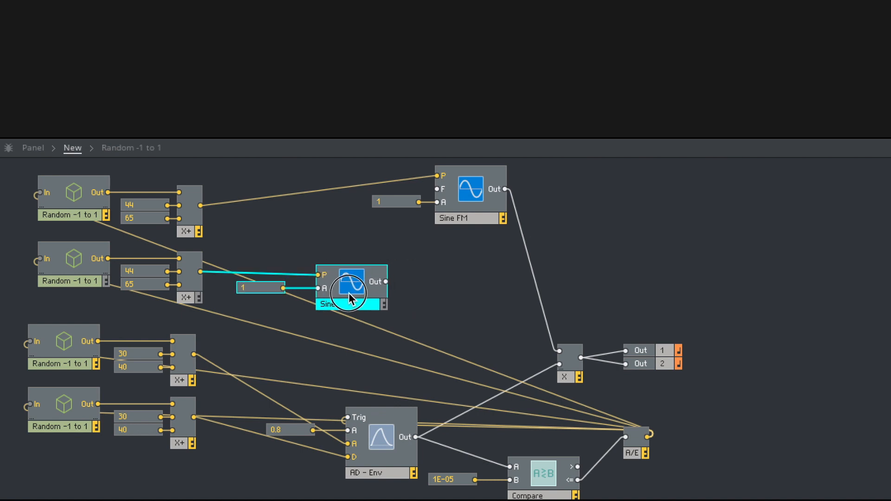
click(311, 237)
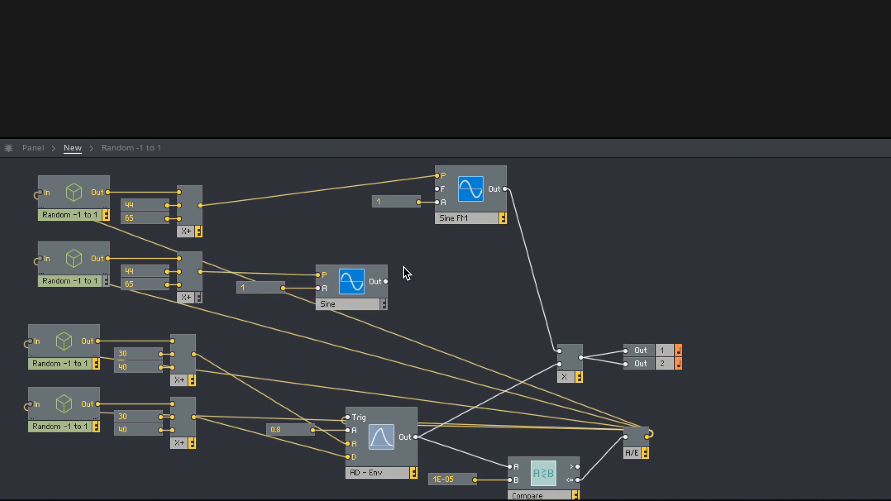
Step: Add a Multiply module beside the modulating Sine and connect the Sine's output to its first input
drag(385, 280, 412, 239)
double_click(413, 277)
text(mult)
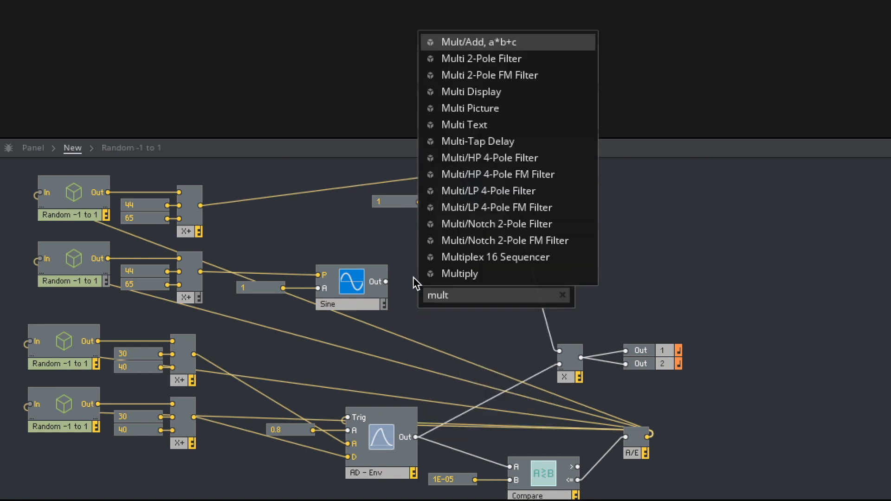
key(Down)
key(Down)
key(Down)
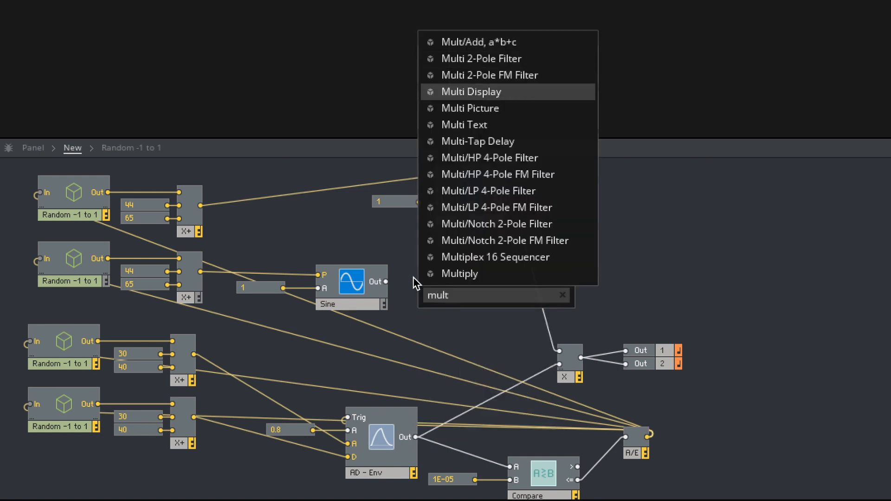
key(Down)
key(Down)
key(Down)
key(Down)
key(Down)
key(Down)
key(Down)
key(Down)
key(Down)
key(Down)
key(Down)
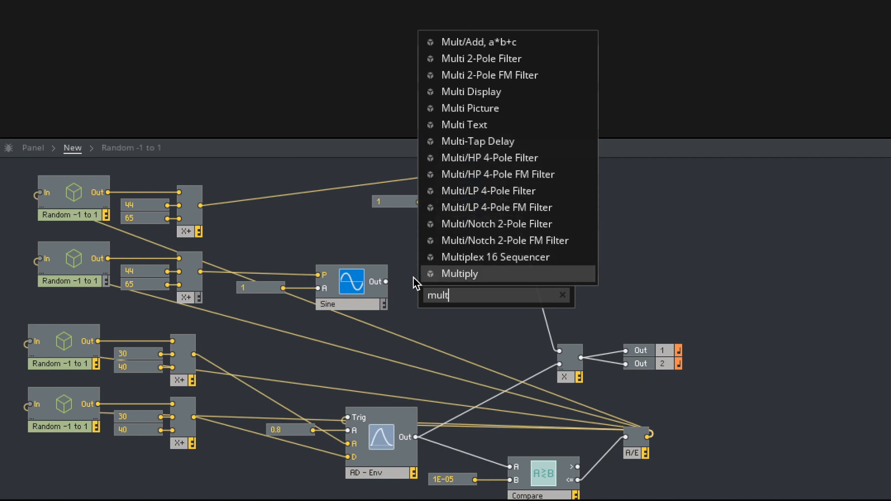
key(Return)
drag(386, 282, 433, 318)
Step: Add an Expon. (F) module above the modulating Sine
click(280, 227)
key(Return)
text(p)
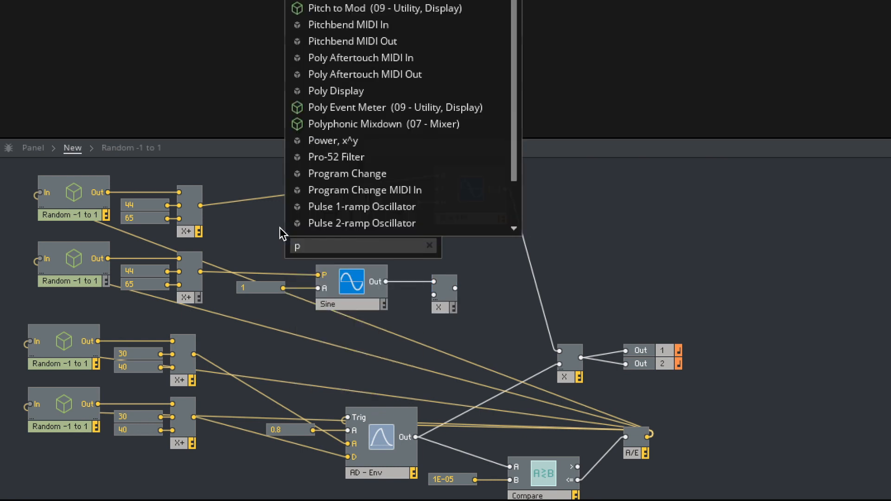
key(BackSpace)
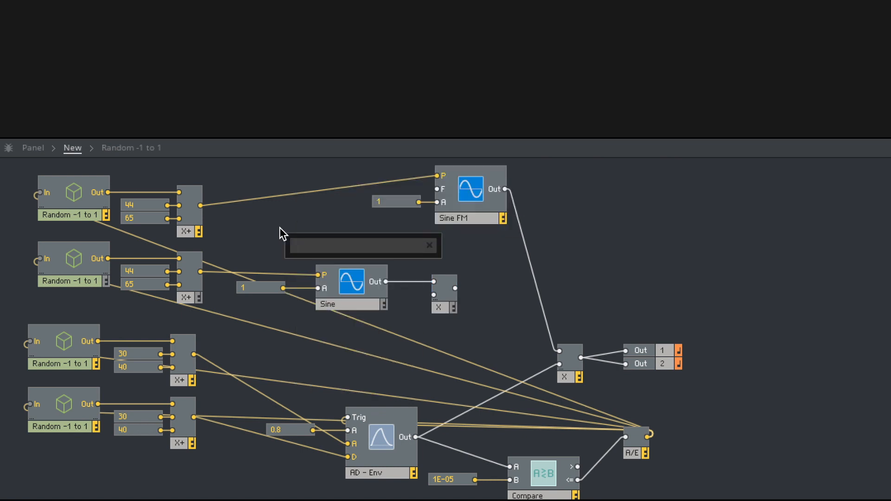
text(ex)
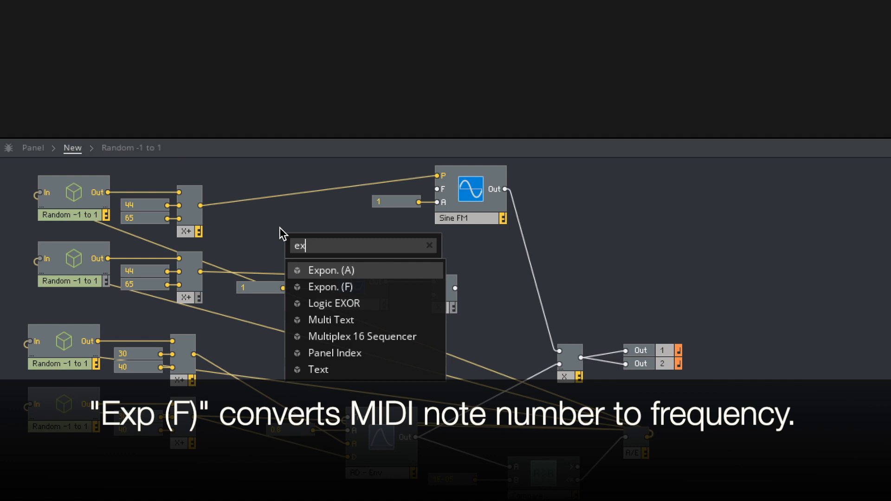
key(Down)
key(Return)
Step: Wire the first pitch Mult/Add through Exp into the new multiplier, and send the multiplier's output to the Sine FM's F input
drag(200, 205, 284, 242)
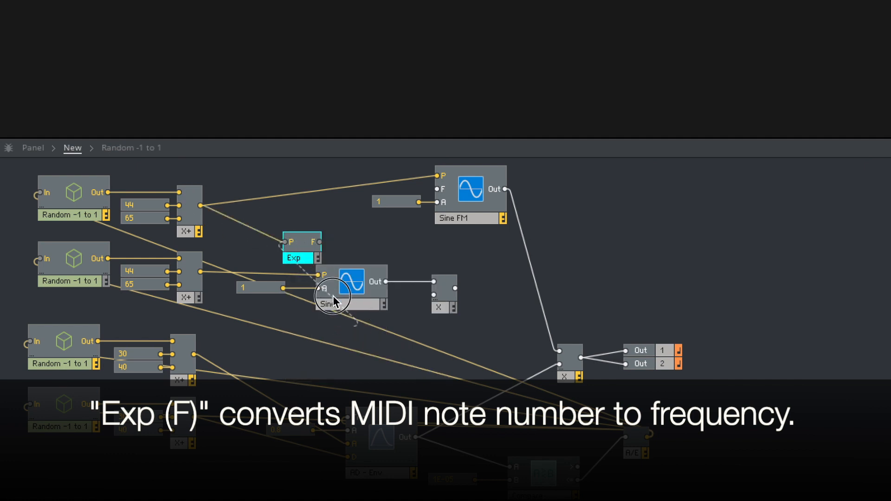
drag(298, 259, 367, 345)
drag(436, 298, 438, 202)
Step: Move the Sine FM with its constant down and right, and align the Sine, Exp and multiplier group to its left
drag(497, 243, 392, 174)
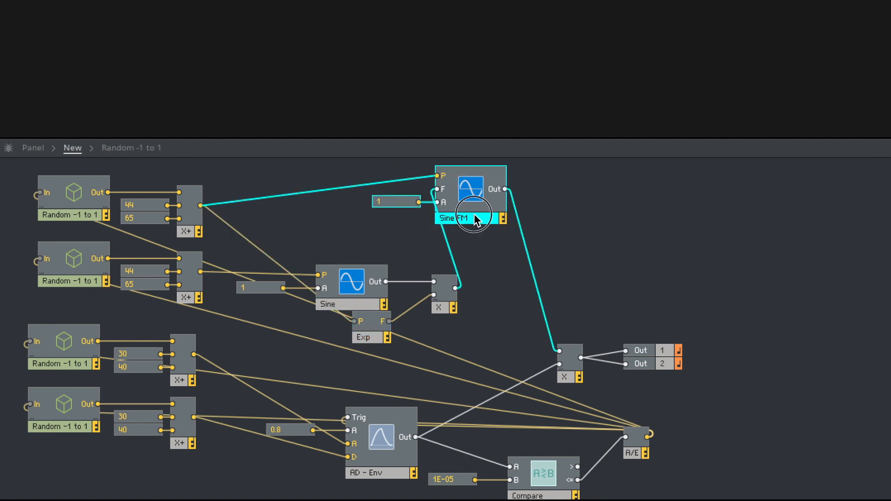
drag(474, 218, 524, 265)
drag(515, 312, 242, 225)
mouse_move(506, 263)
mouse_down()
mouse_move(509, 241)
mouse_move(521, 259)
mouse_up()
click(387, 181)
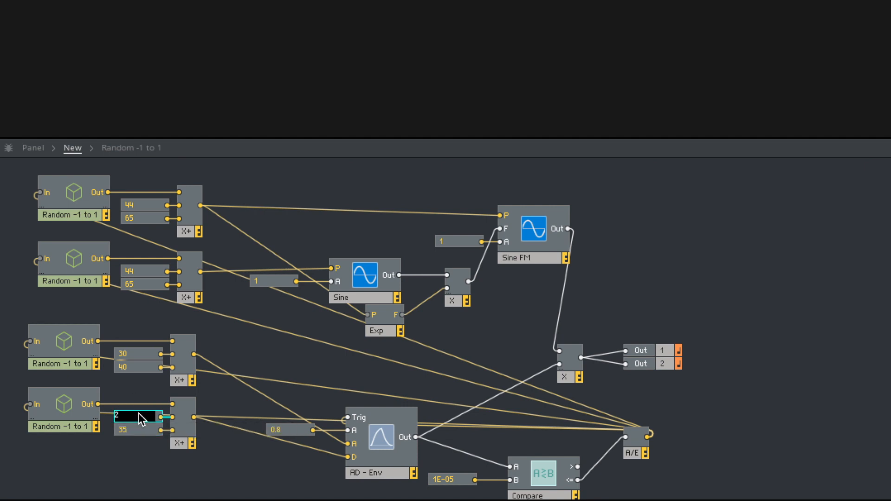
Step: Set the upper constant of the attack time's Random group to 20
click(137, 354)
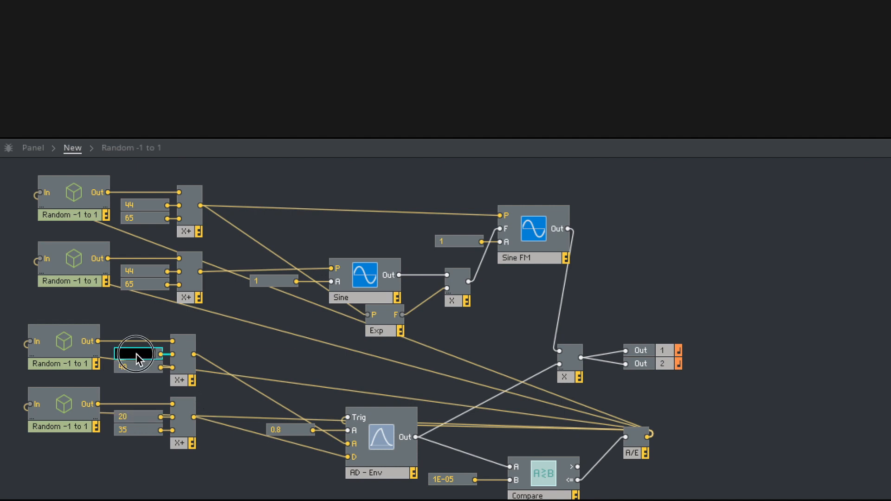
text(20)
click(146, 324)
Step: Move the final multiplier and both output terminals further right to make room
drag(751, 379, 539, 333)
drag(567, 369, 709, 338)
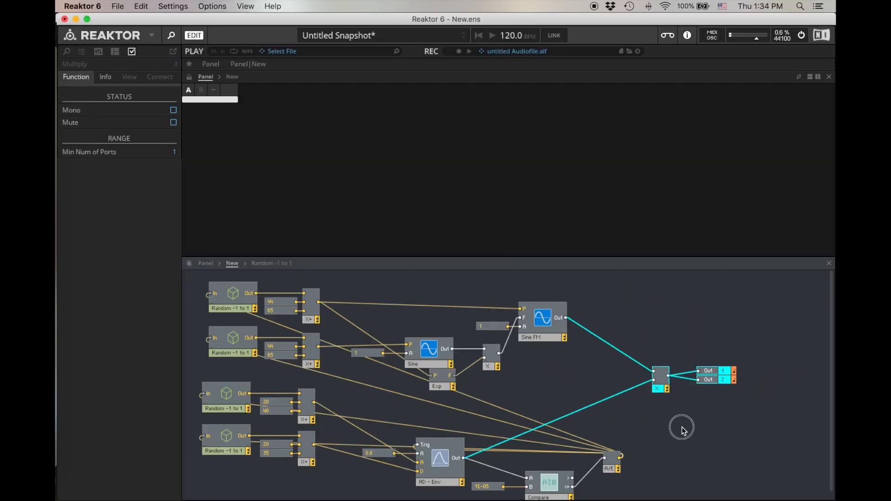
click(682, 430)
Step: Add the UTL-Util Scope block from the library, fed by the final multiplier's output, with its time scale switched to mSec
click(68, 53)
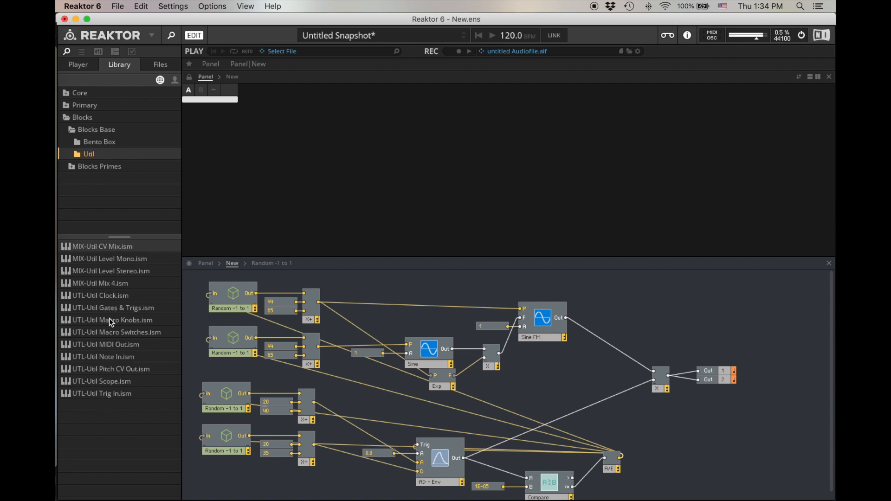
drag(92, 380, 720, 425)
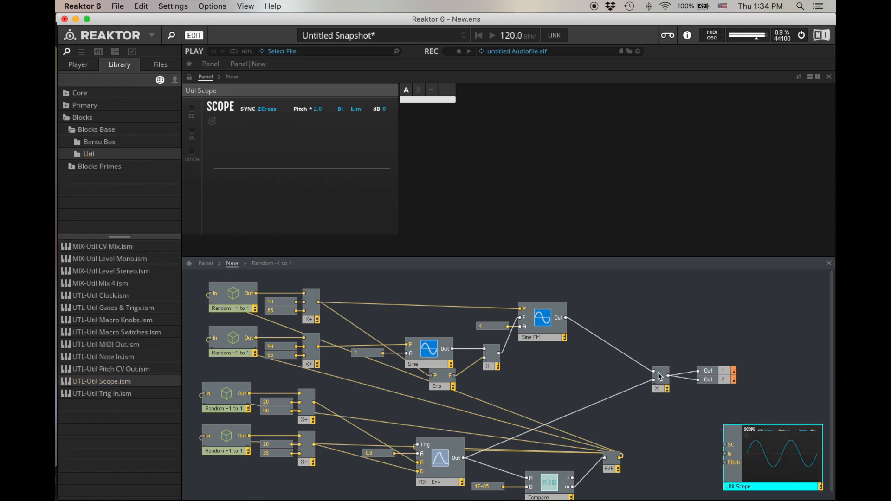
drag(668, 374, 724, 453)
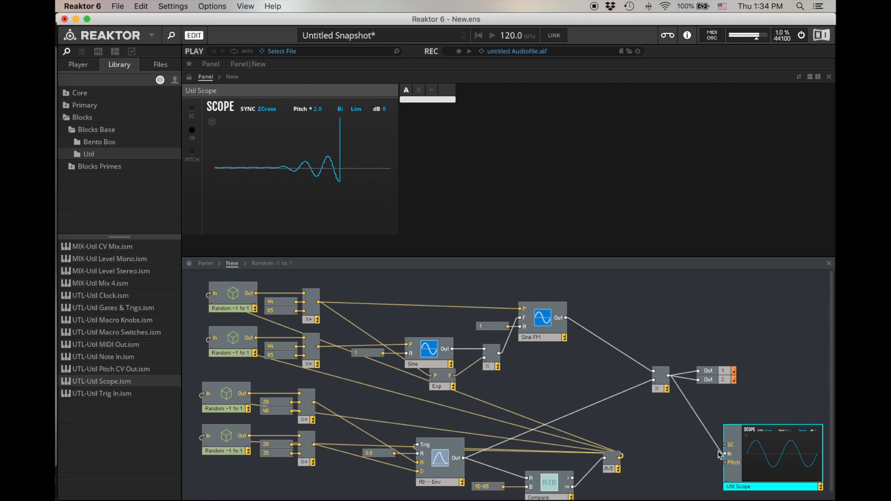
click(301, 108)
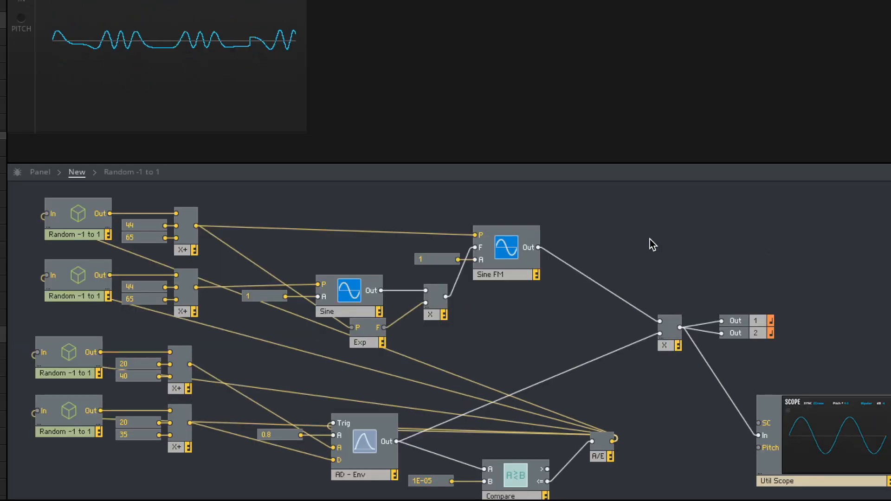
Step: Add a built-in Multi 2-Pole filter above the final multiplier and shift it right
right_click(656, 314)
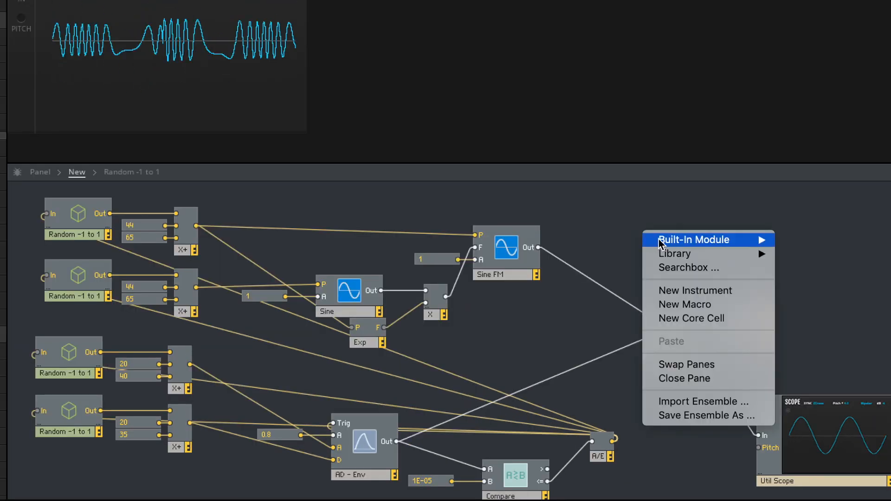
mouse_move(668, 242)
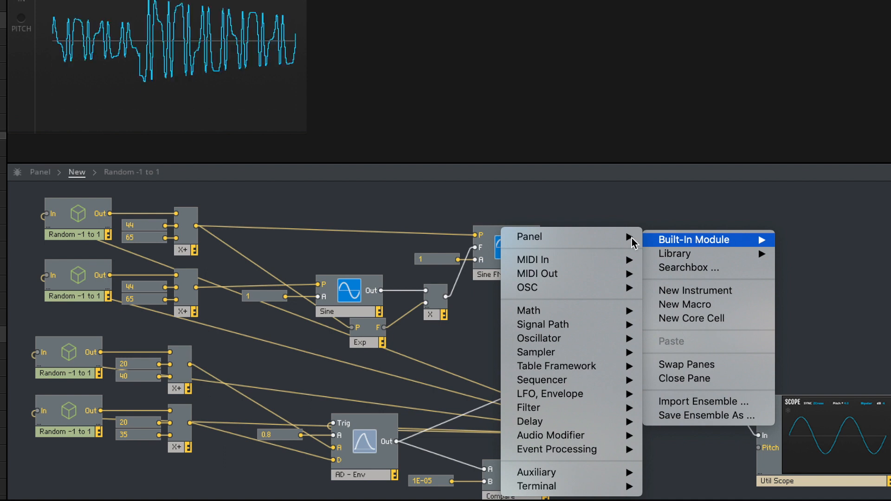
mouse_move(602, 413)
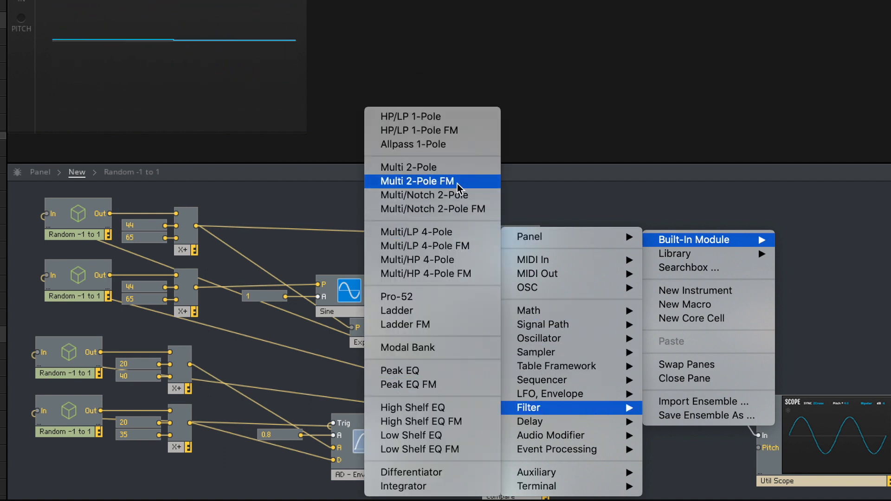
click(446, 168)
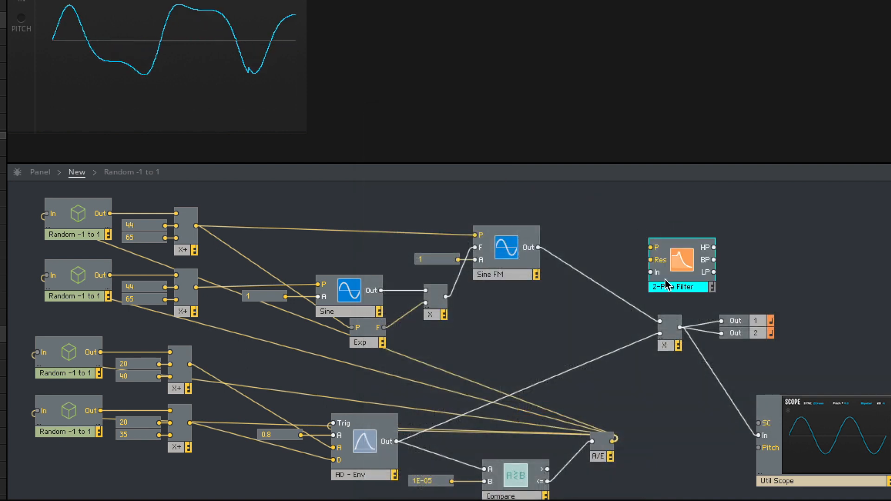
drag(710, 272, 775, 268)
Step: Duplicate the top Random group above the others and wire its Mult/Add output to the 2-Pole Filter's P input
drag(225, 256, 66, 208)
drag(184, 233, 715, 290)
scroll(211, 217, up, 2)
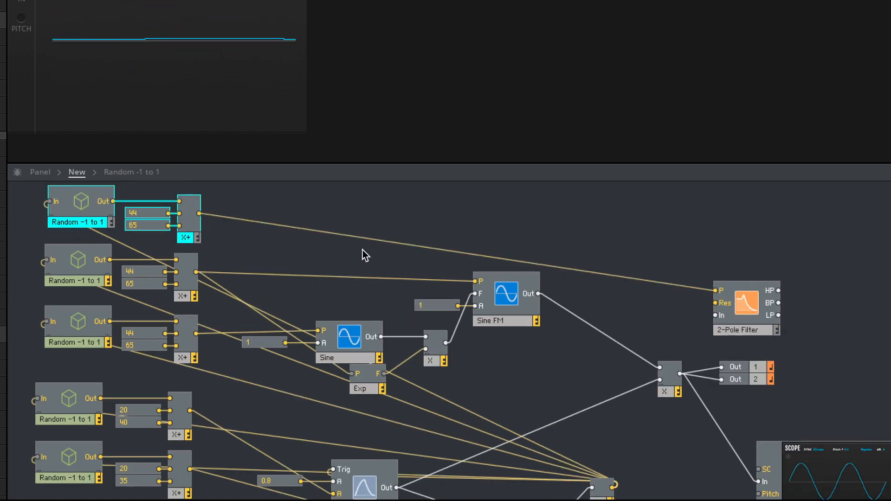
Step: Inside the new top Random macro, set the LFO's F constant to 0.786 and return to the instrument level
double_click(79, 207)
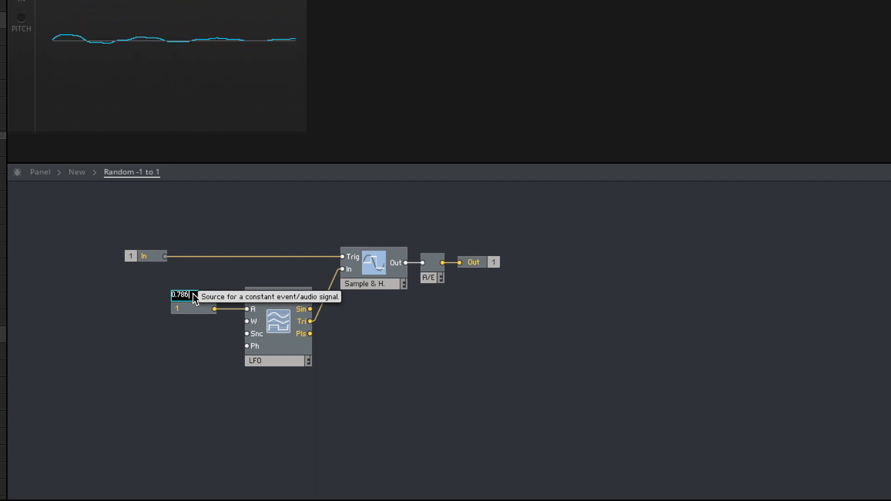
double_click(104, 309)
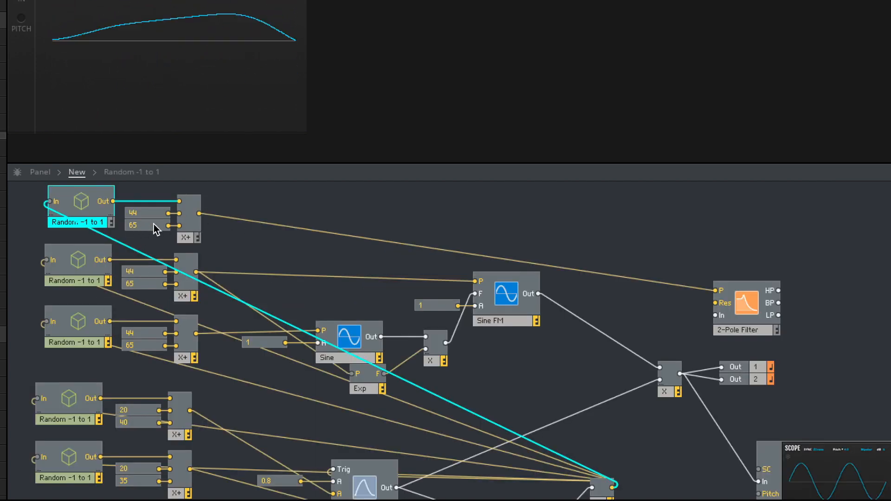
Step: Create a constant for the 2-Pole Filter's Res input
right_click(719, 302)
click(739, 318)
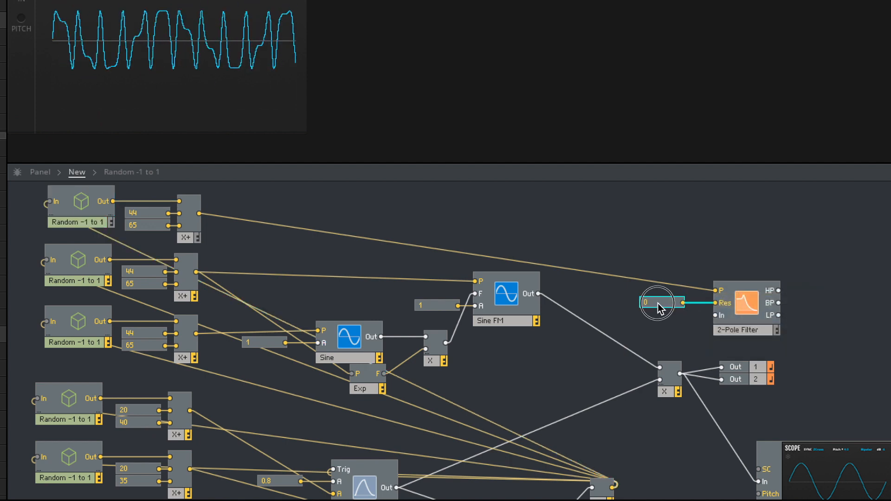
Step: Set the 2-Pole Filter's Res constant to 0.5 and wire the final multiplier's output into the filter's In
text(0.5)
key(Return)
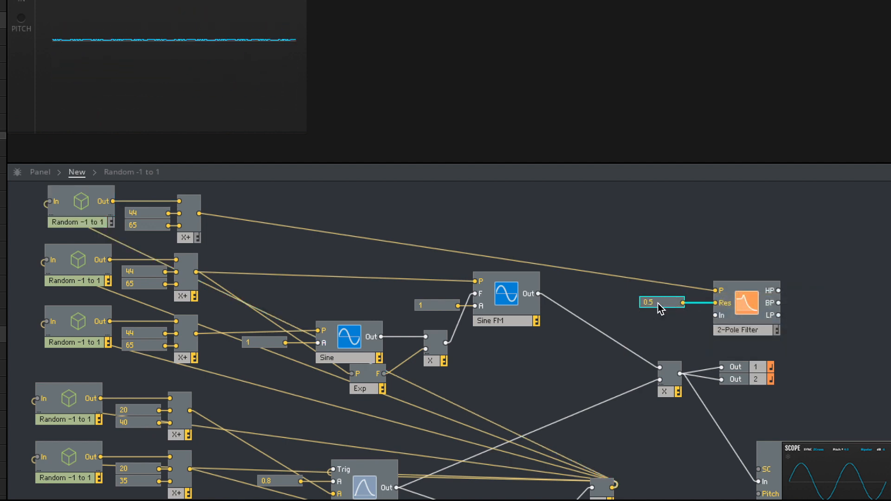
drag(681, 374, 715, 315)
Step: Wire the 2-Pole Filter's BP output to Out 1 and Out 2, placing the outputs beside the filter and the scope beneath them
drag(784, 389, 841, 357)
drag(779, 304, 836, 360)
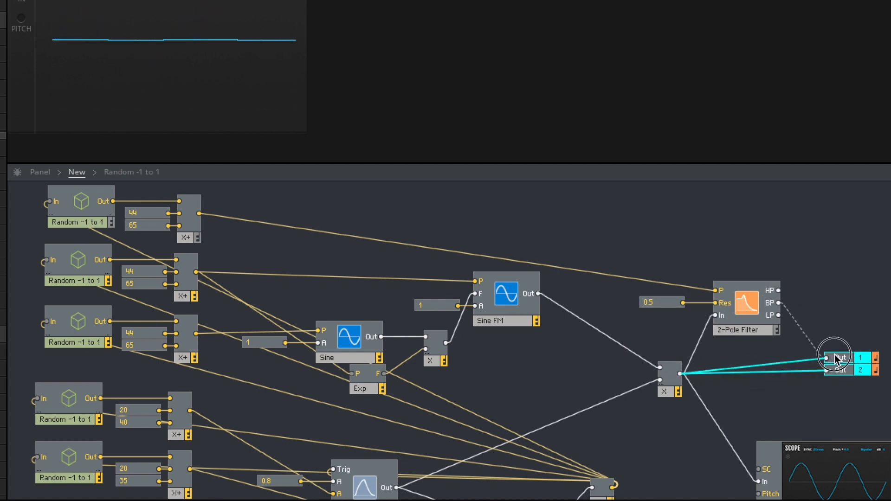
click(795, 322)
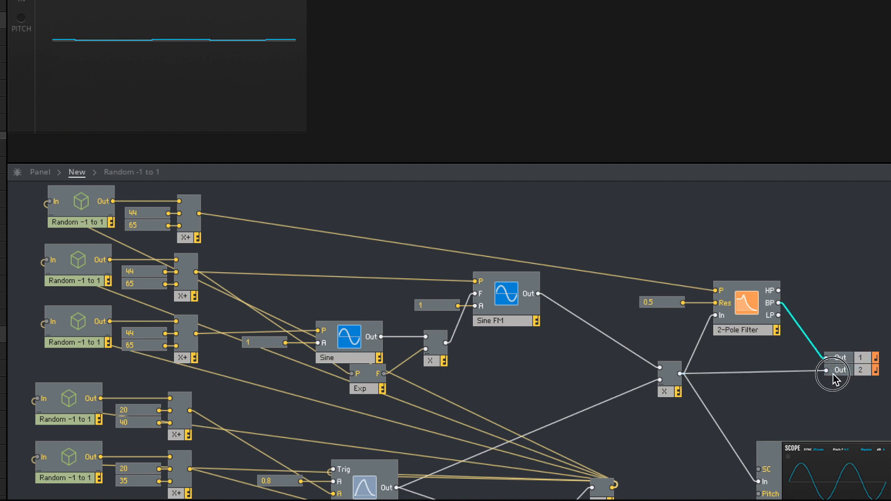
drag(802, 325, 829, 300)
drag(825, 464, 799, 408)
Step: Move the two envelope Random groups with the AD-Env, Compare and A/E modules up, aligned under the upper Random groups
scroll(418, 403, down, 2)
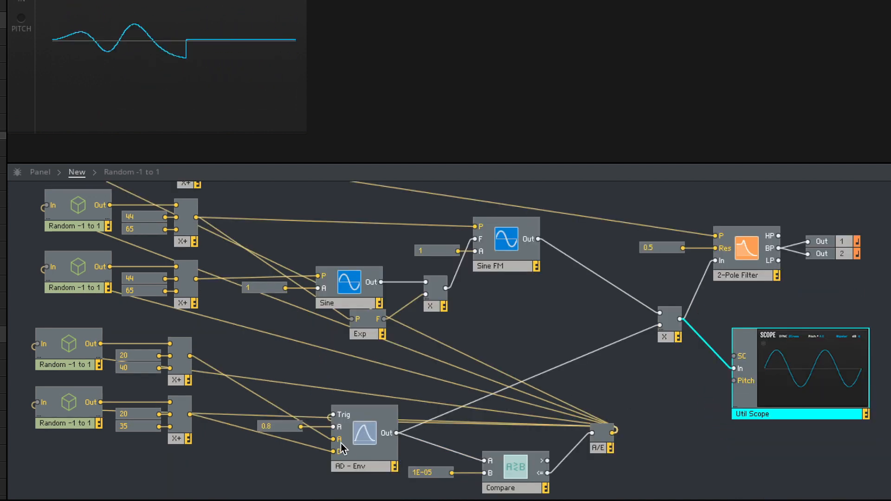
drag(16, 322, 550, 483)
drag(615, 486, 34, 351)
drag(187, 378, 190, 365)
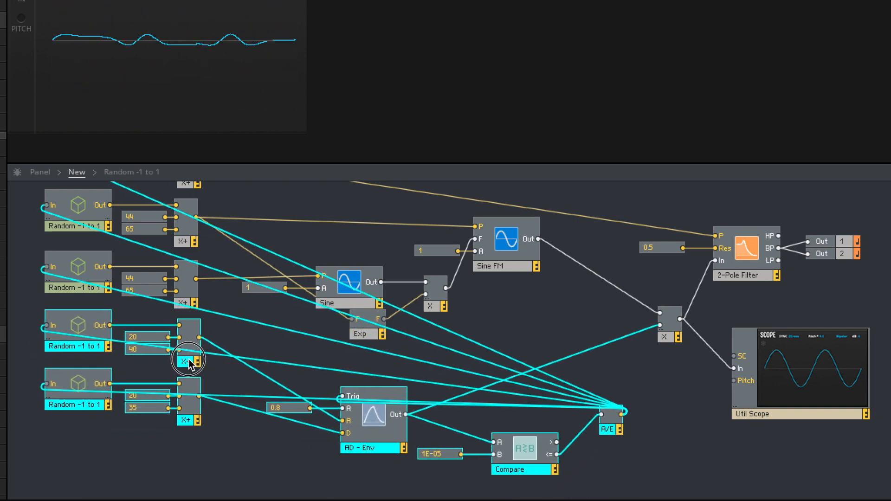
click(284, 459)
Step: Duplicate the top Random group, place the copy below all others, and delete its Mult/Add module and 44 and 65 constants
scroll(284, 455, up, 3)
click(204, 236)
drag(203, 235, 38, 184)
key(super+d)
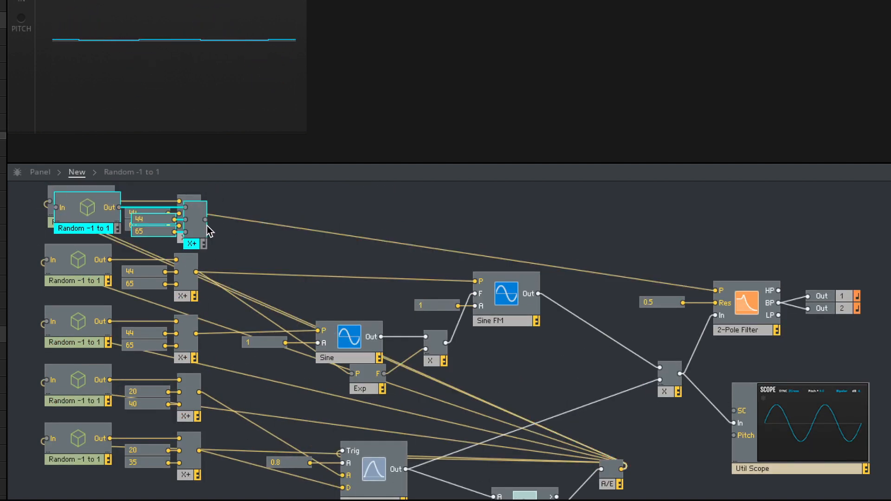
mouse_move(89, 224)
mouse_down()
mouse_move(87, 500)
mouse_move(91, 486)
mouse_up()
scroll(127, 370, down, 2)
click(264, 464)
mouse_move(241, 471)
mouse_down()
mouse_move(164, 476)
mouse_move(147, 494)
mouse_up()
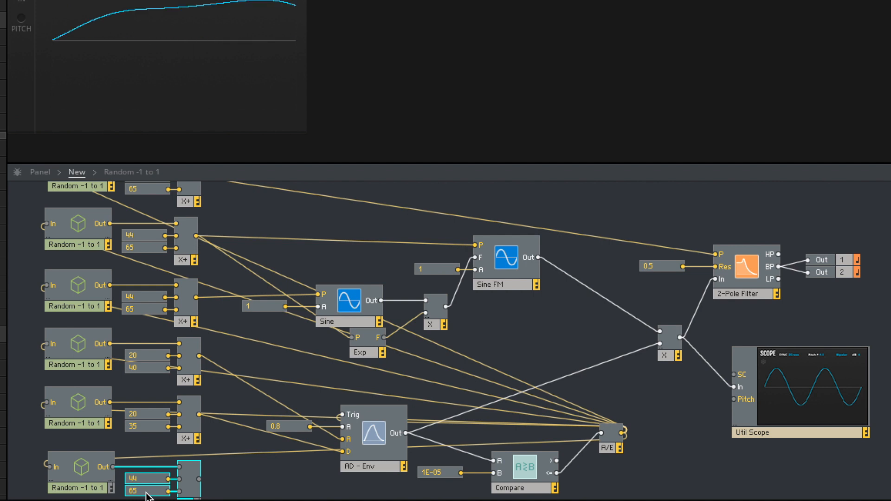
key(Delete)
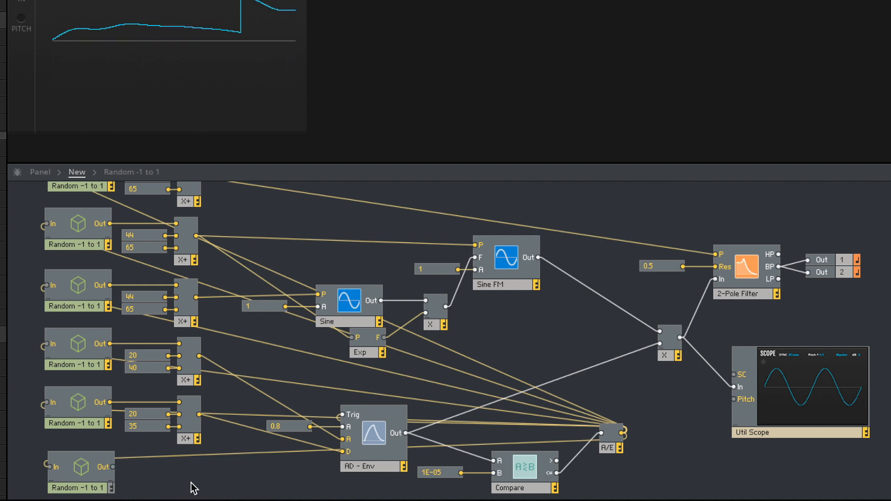
Step: Add a Stereo Pan module and place it beneath the two outputs
double_click(707, 474)
text(pan)
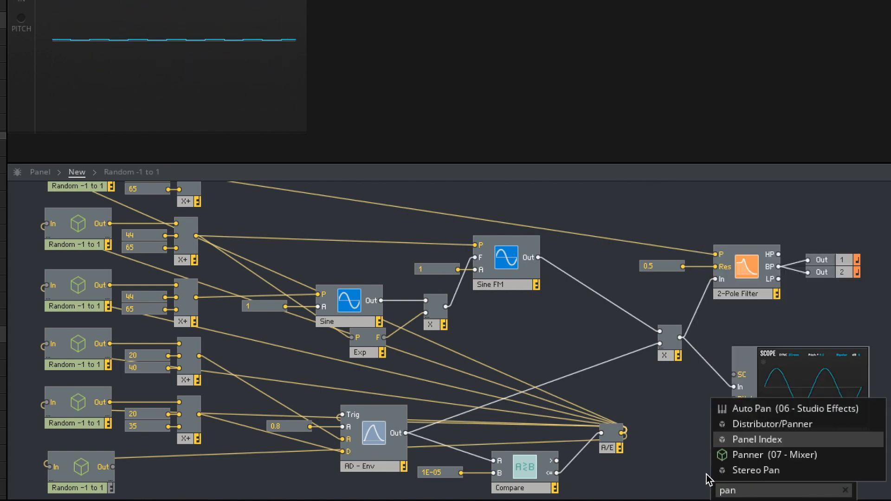
key(Down)
key(Down)
key(Return)
drag(745, 495, 828, 316)
Step: Wire the filter's BP output and the lowest Random macro into Stereo Pan, and its L and R to the two outputs
drag(779, 268, 801, 318)
drag(858, 304, 807, 260)
drag(858, 316, 818, 277)
drag(112, 467, 812, 309)
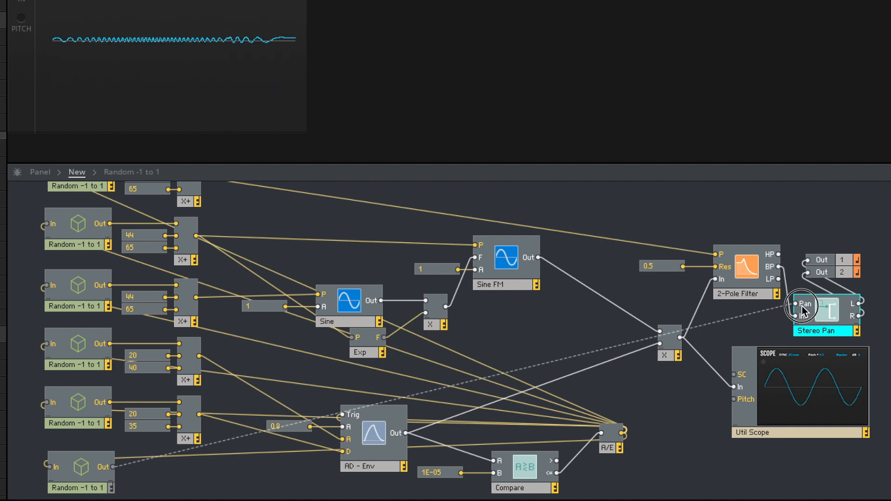
Step: Move the outputs further right and line up the Stereo Pan between them and the 2-Pole Filter
drag(829, 266, 889, 304)
click(839, 237)
scroll(839, 238, down, 1)
drag(825, 251, 865, 272)
click(825, 293)
scroll(825, 293, right, 3)
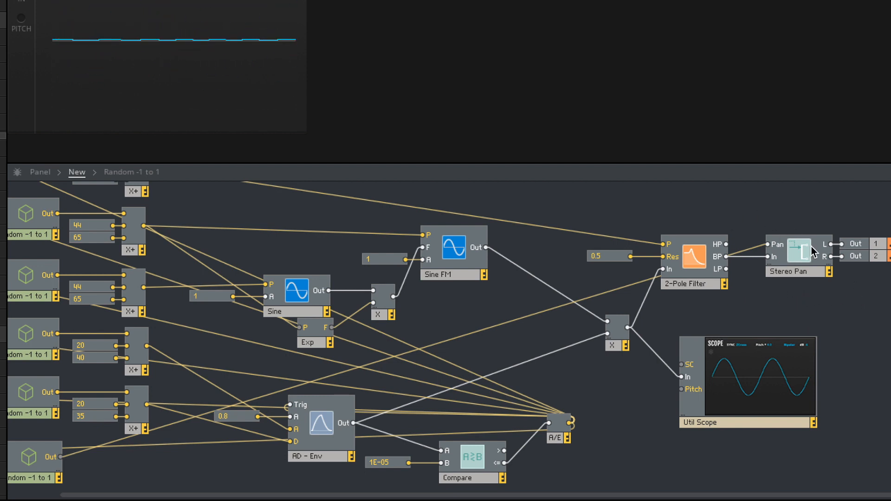
Step: Delete the Stereo Pan module and wire the 2-Pole Filter's BP output directly to both outputs
click(799, 253)
key(Delete)
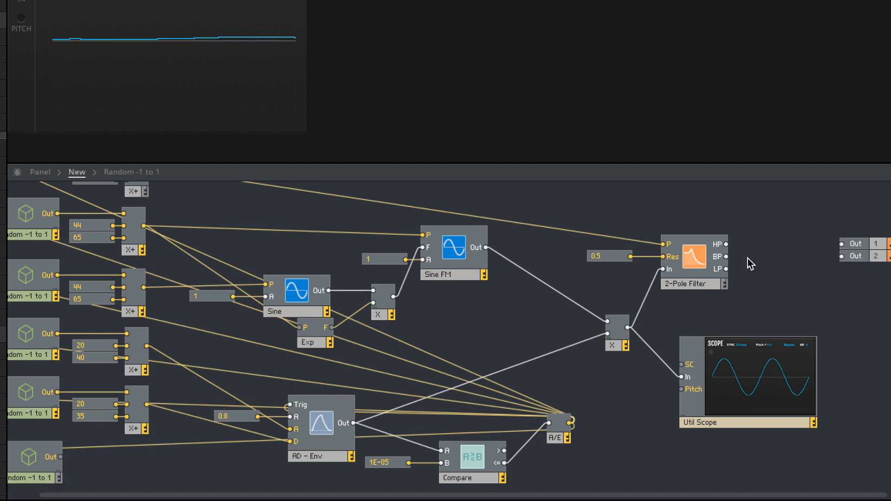
drag(841, 244, 726, 256)
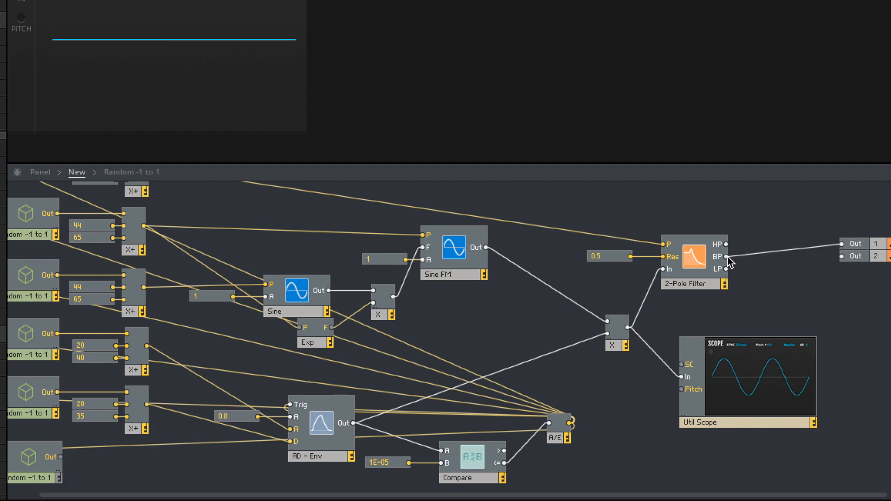
drag(809, 258, 841, 257)
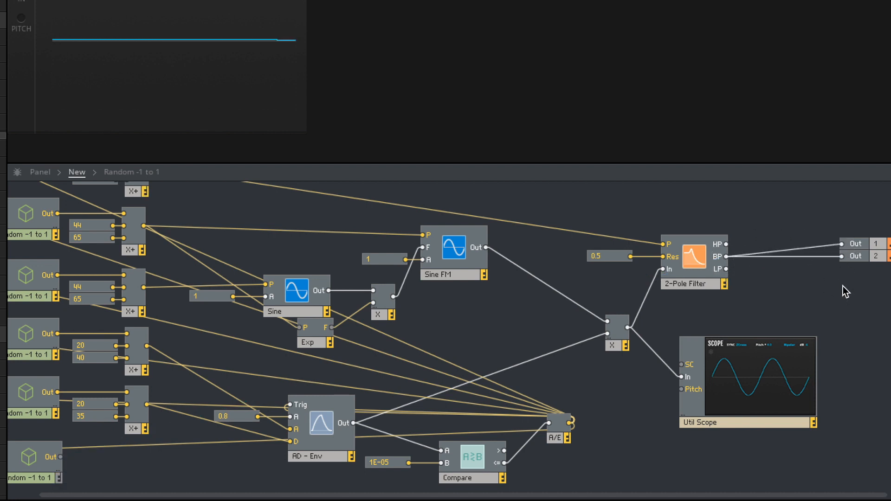
Step: Add an empty macro below the outputs and name it Dealy
double_click(799, 285)
text(ma)
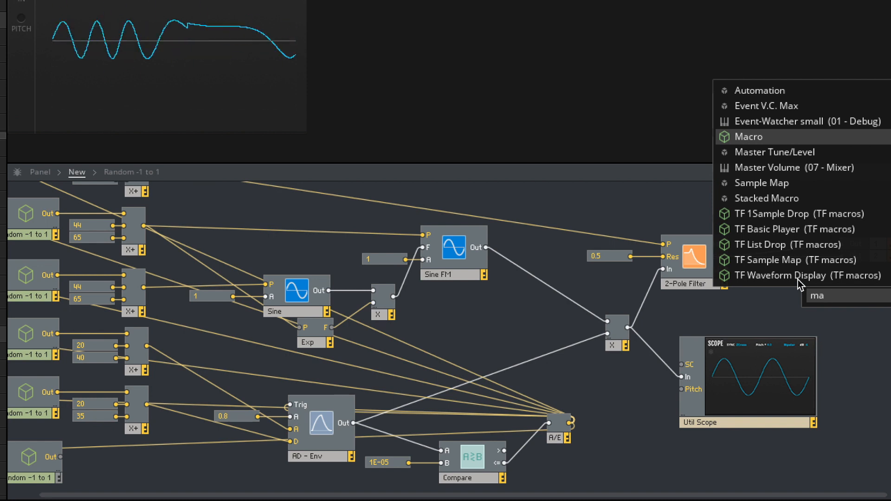
key(Return)
double_click(830, 317)
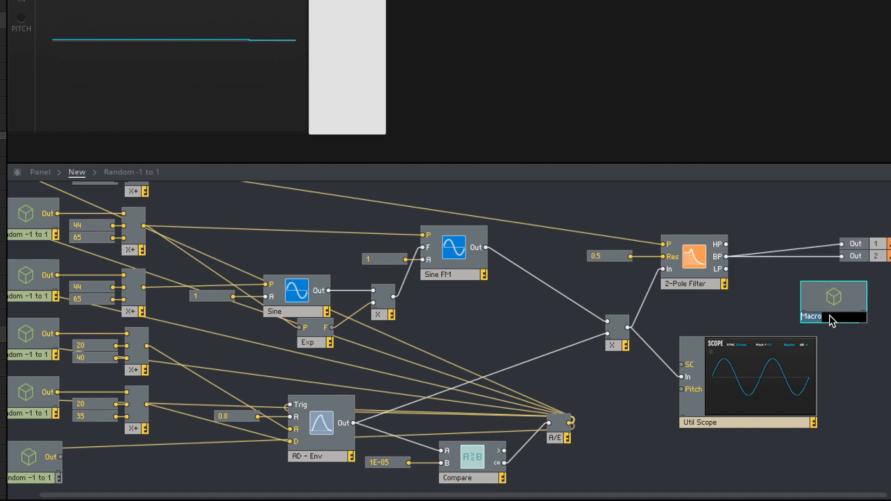
text(Dealy)
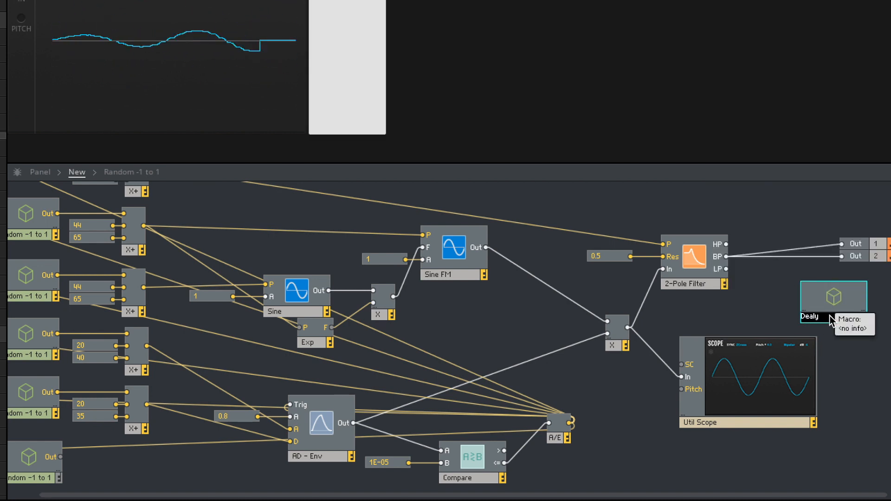
scroll(868, 309, down, 1)
key(Return)
Step: Inside the Dealy macro, add an In port and an Out port, with the Out port right of the In port
double_click(835, 288)
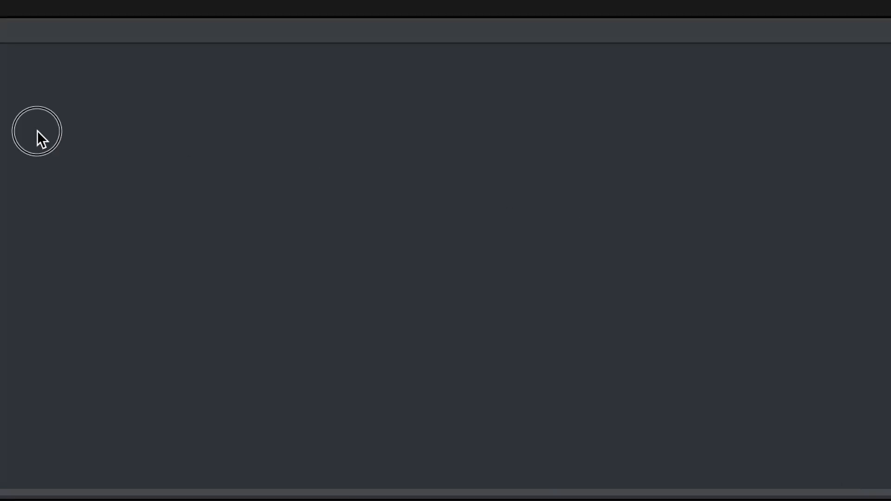
double_click(37, 130)
text(in)
key(Return)
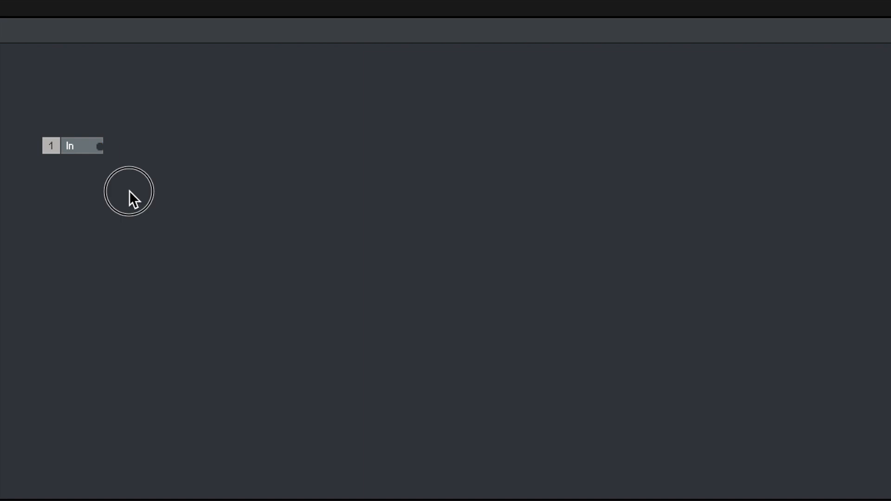
double_click(129, 191)
text(out)
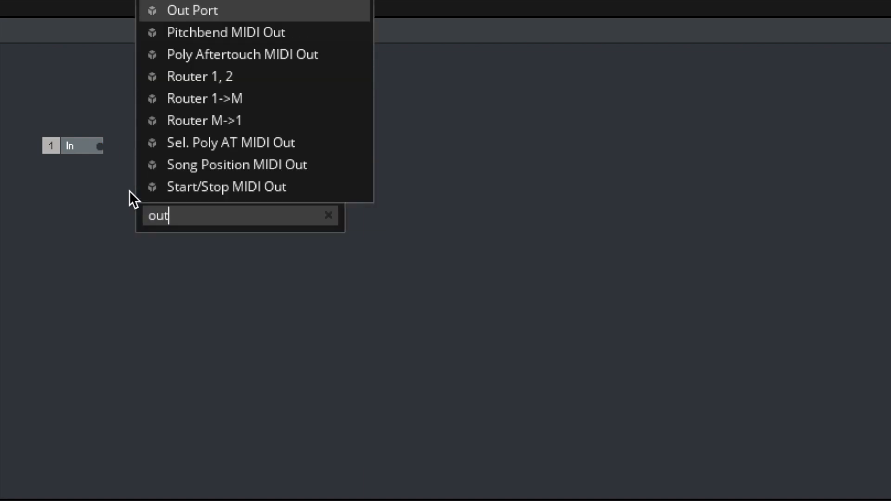
key(Return)
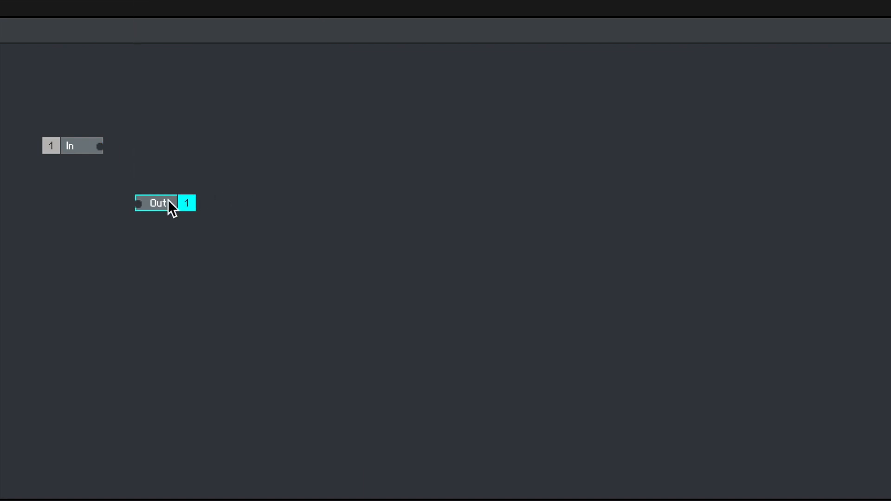
drag(168, 200, 394, 143)
Step: Add a Single Delay module between the ports and create a control for its Dly input
click(232, 207)
double_click(232, 207)
text(delay)
key(Down)
key(Down)
key(Down)
key(Down)
key(Down)
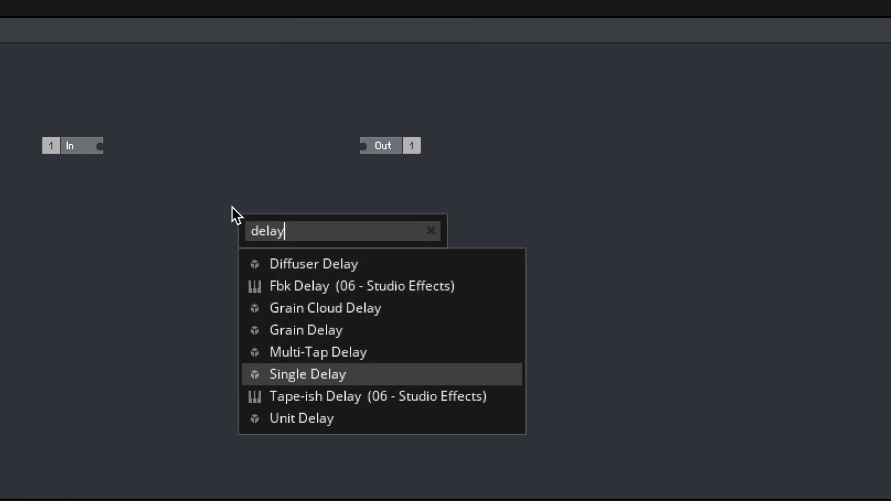
key(Return)
right_click(252, 222)
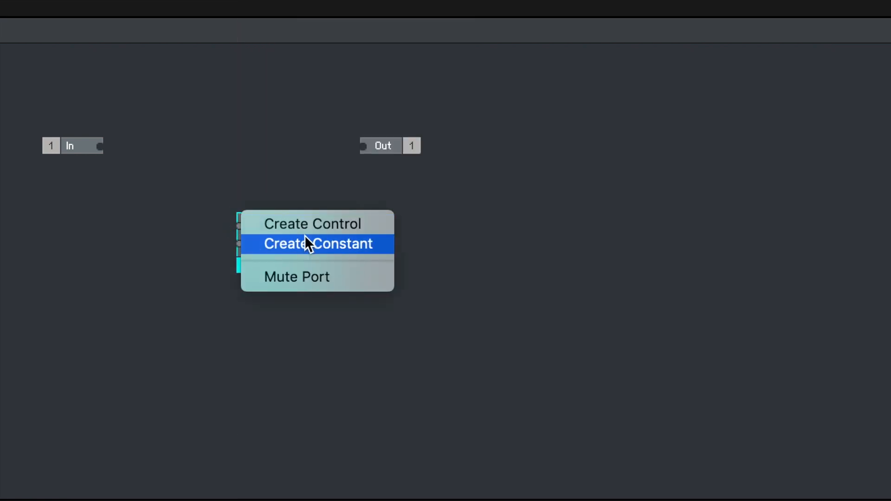
click(308, 229)
Step: Wire the In port into the Single Delay and sum the dry and delayed signals in an Add module feeding the Out port
drag(118, 157, 239, 244)
drag(330, 234, 414, 235)
double_click(389, 124)
text(ay)
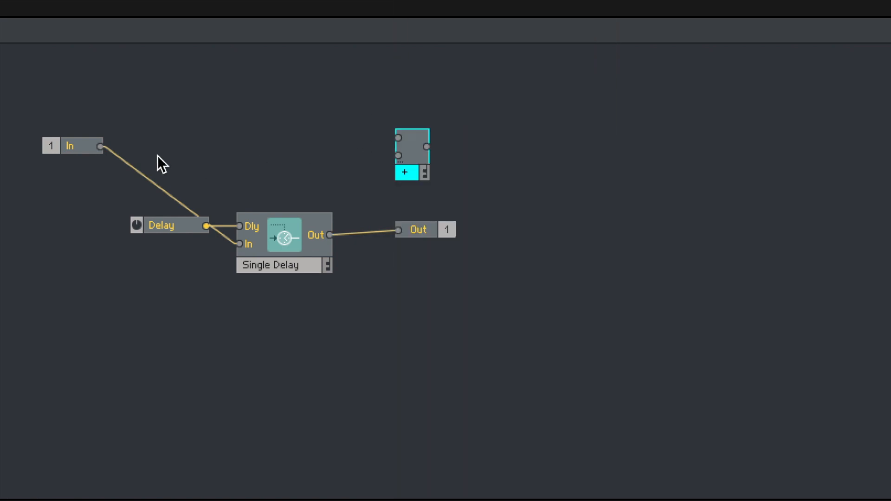
drag(101, 147, 475, 150)
Step: Feed the Single Delay's output into a new built-in Multi 2-Pole filter and create a constant for the filter's P input
right_click(183, 346)
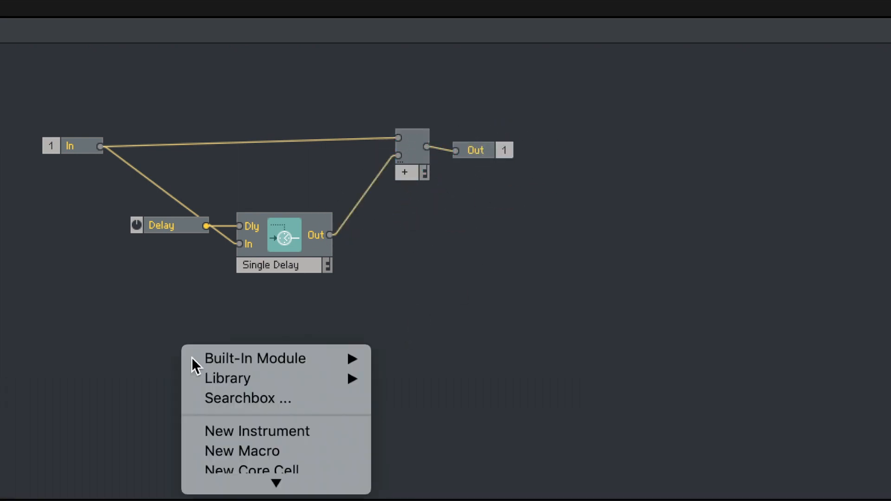
mouse_move(255, 359)
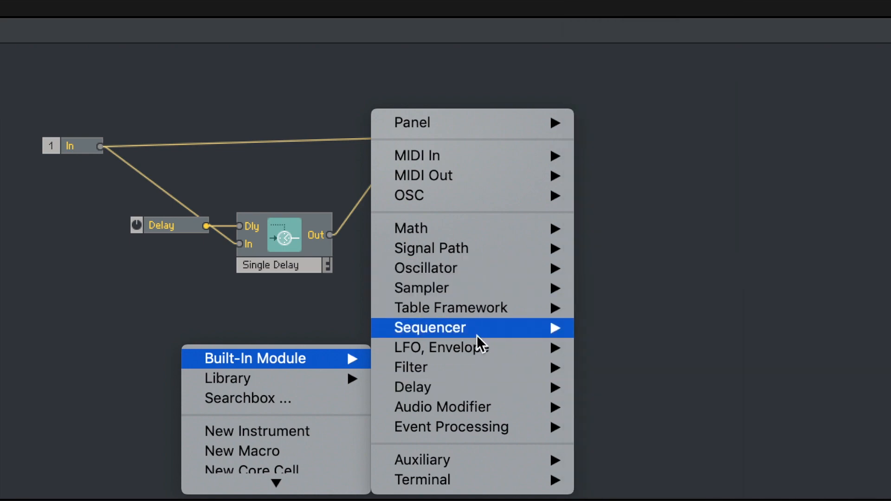
mouse_move(488, 367)
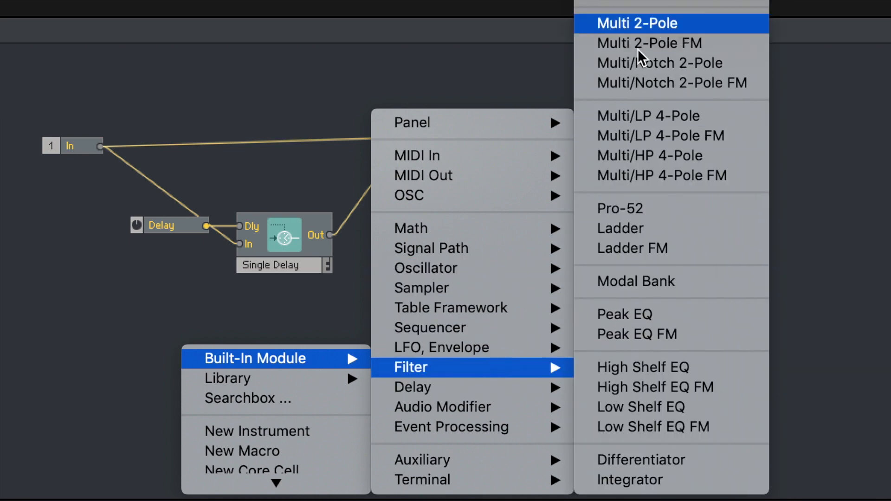
click(620, 23)
drag(232, 408, 542, 298)
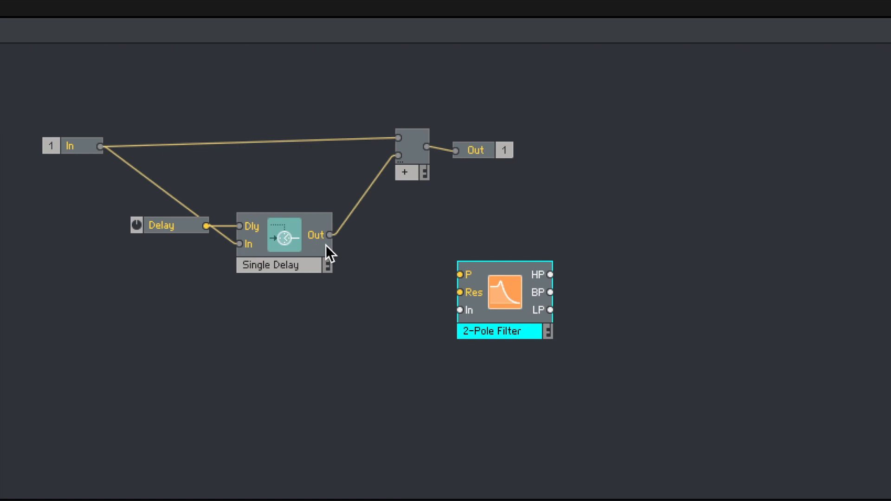
drag(346, 241, 460, 309)
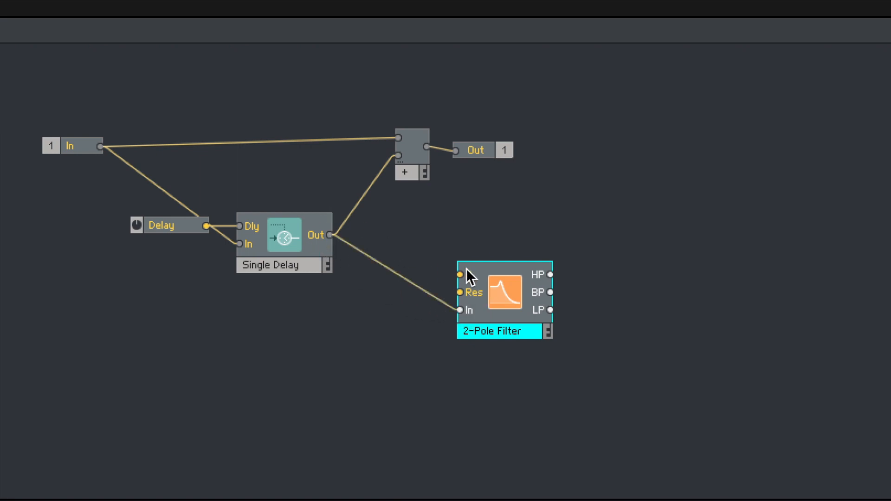
right_click(466, 269)
click(479, 288)
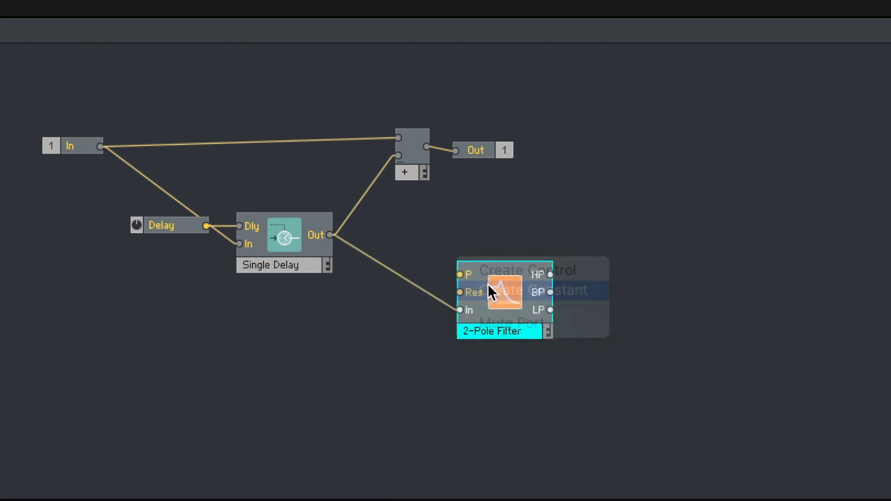
Step: Add a Multiply module and place it to the right of the 2-Pole Filter
double_click(327, 331)
text(add)
key(BackSpace)
key(BackSpace)
key(BackSpace)
text(mu)
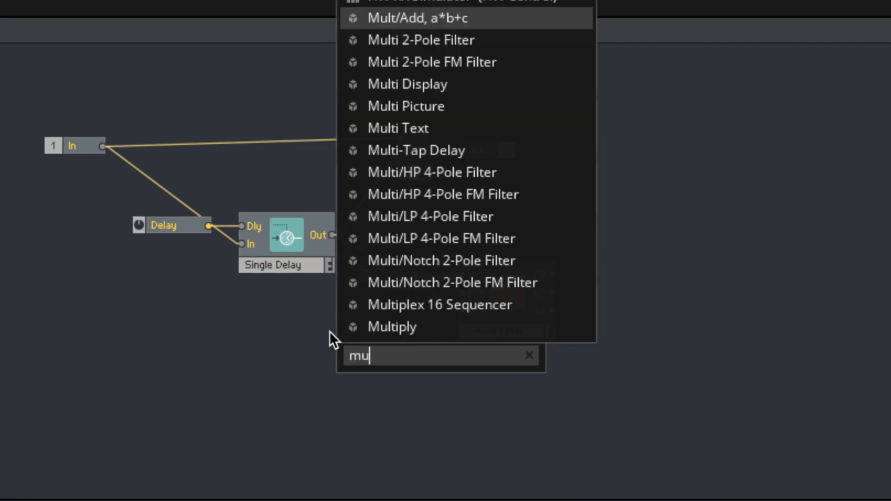
click(421, 327)
drag(364, 360, 631, 304)
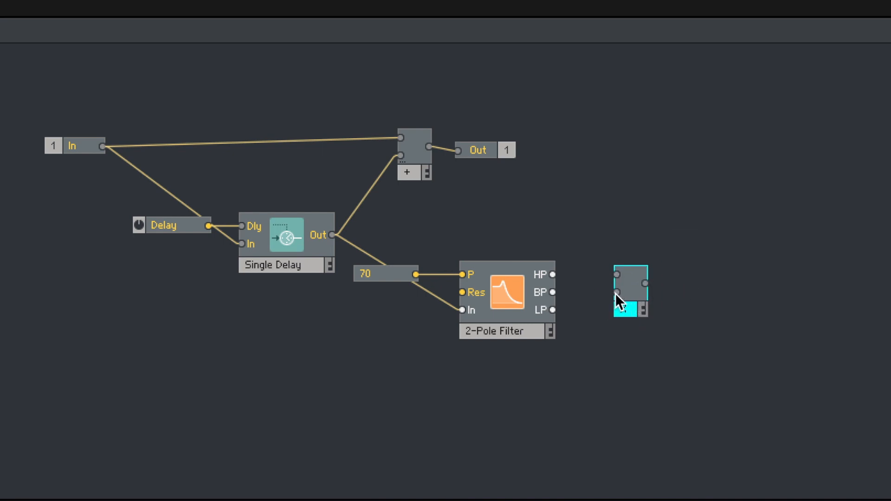
Step: Create a constant of 0.8 for the multiplier's lower input and shift both clear of the filter
right_click(615, 293)
click(648, 319)
drag(626, 308, 567, 293)
shift+click(626, 309)
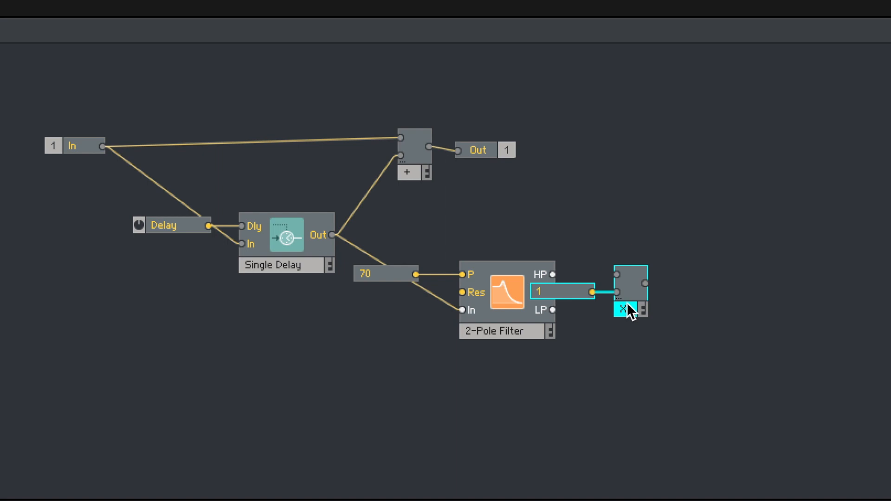
drag(626, 310, 665, 310)
double_click(605, 294)
text(0.8)
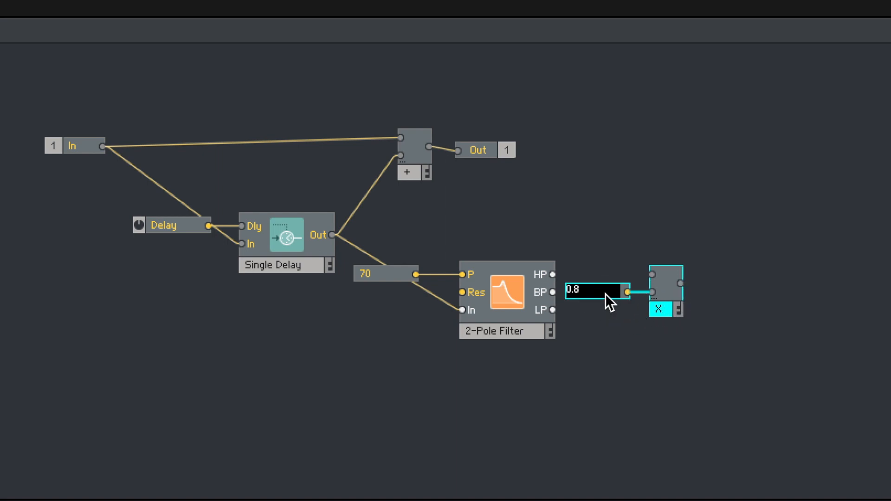
click(667, 218)
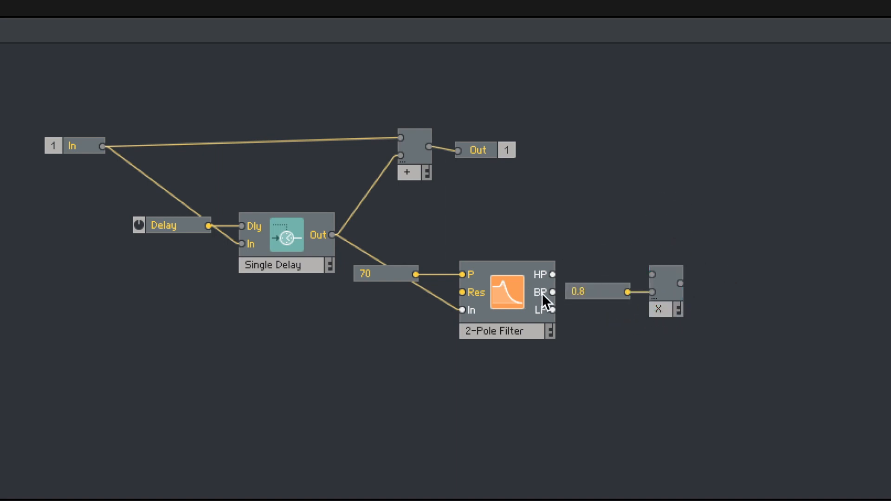
Step: Wire the filter's LP output into the multiplier and feed the multiplier's output into the lower input of the output Add module
drag(553, 310, 666, 270)
click(639, 291)
drag(669, 313, 401, 156)
Step: Insert an Add module before the Single Delay's In, summing the In port with the multiplier's output as feedback
click(728, 217)
double_click(728, 217)
text(add)
key(Return)
drag(745, 249, 180, 302)
drag(102, 146, 167, 279)
drag(246, 244, 247, 243)
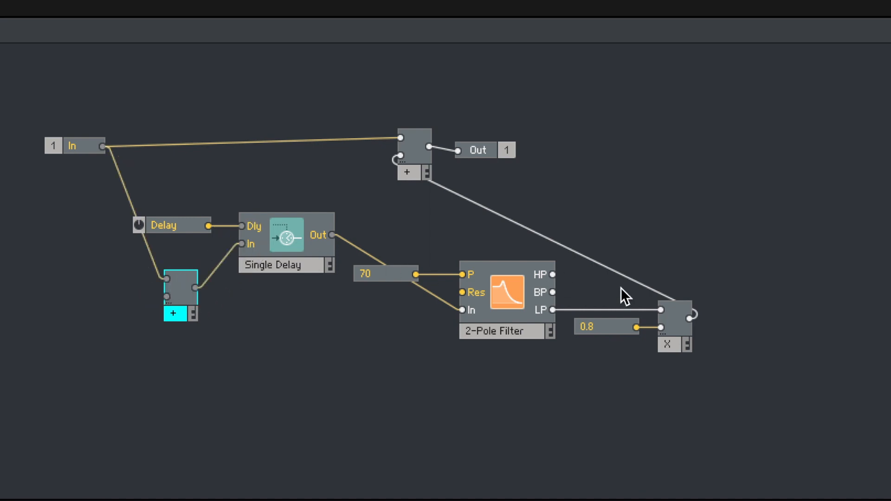
drag(689, 319, 168, 301)
Step: Move the output Add module and Out port to the right of the multiplier and return to the main structure
drag(792, 185, 428, 119)
drag(418, 166, 755, 184)
click(827, 182)
drag(822, 165, 818, 158)
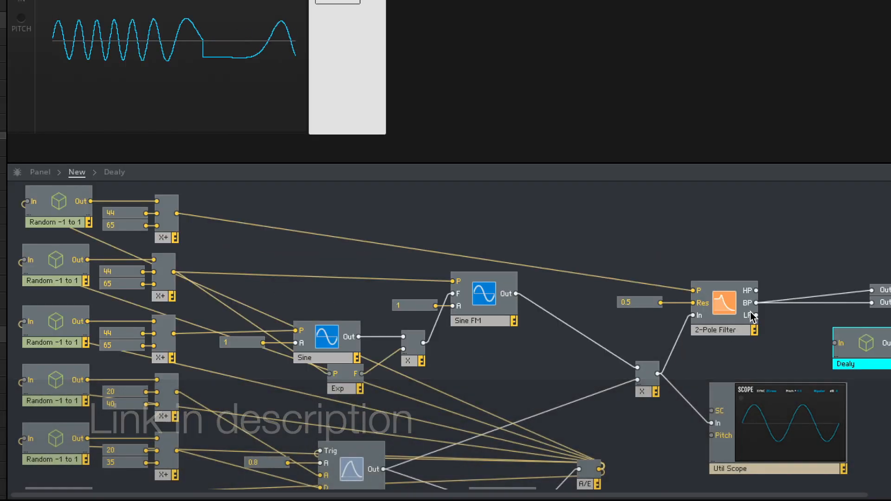
Step: Route the 2-Pole Filter's BP output through the delay macro to both Out ports and set its Delay knob to 330
drag(756, 303, 871, 290)
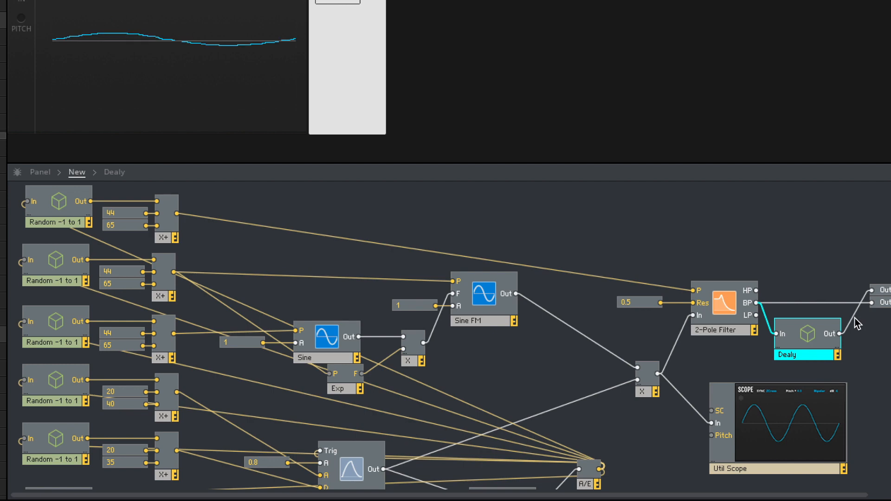
drag(838, 334, 871, 302)
drag(798, 344, 800, 318)
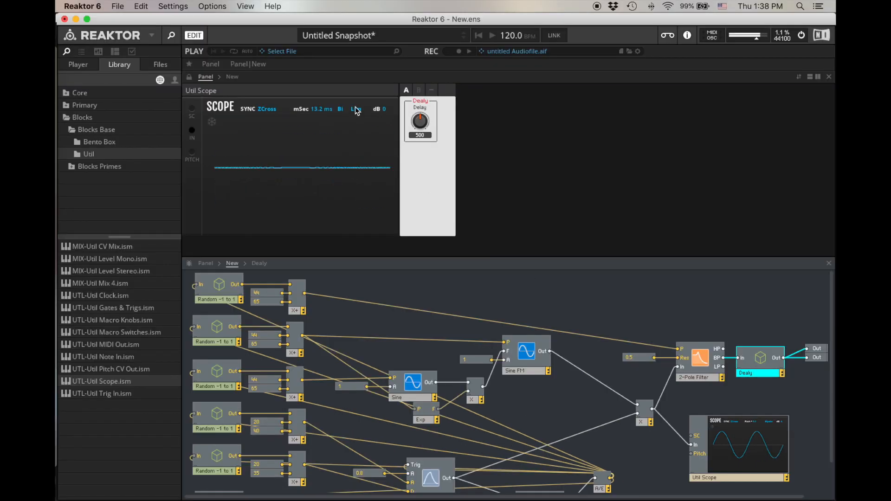
drag(424, 127, 424, 135)
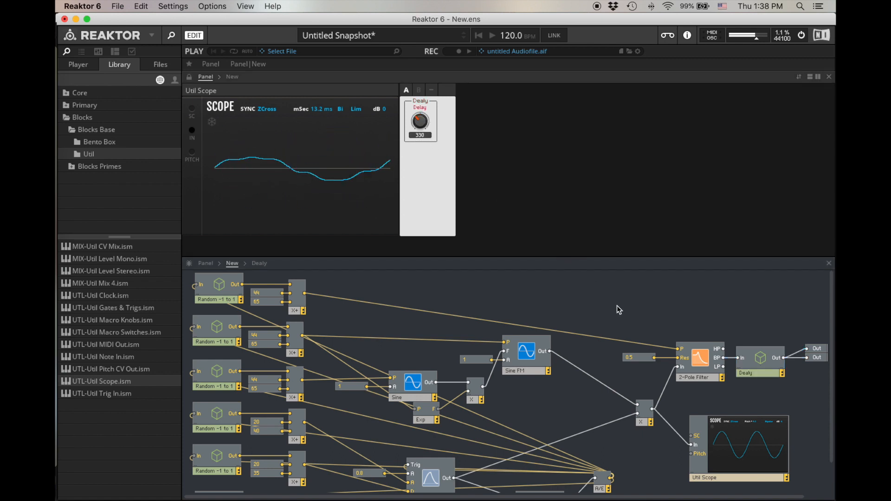
Step: Enlarge the structure view and shift the filter, multiplier, scope, delay macro and output modules left to fit inside it
drag(548, 258, 548, 211)
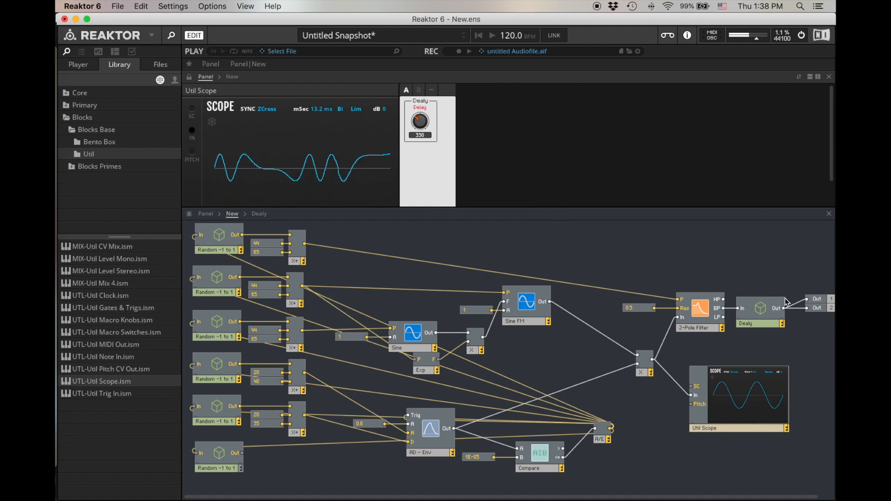
click(815, 307)
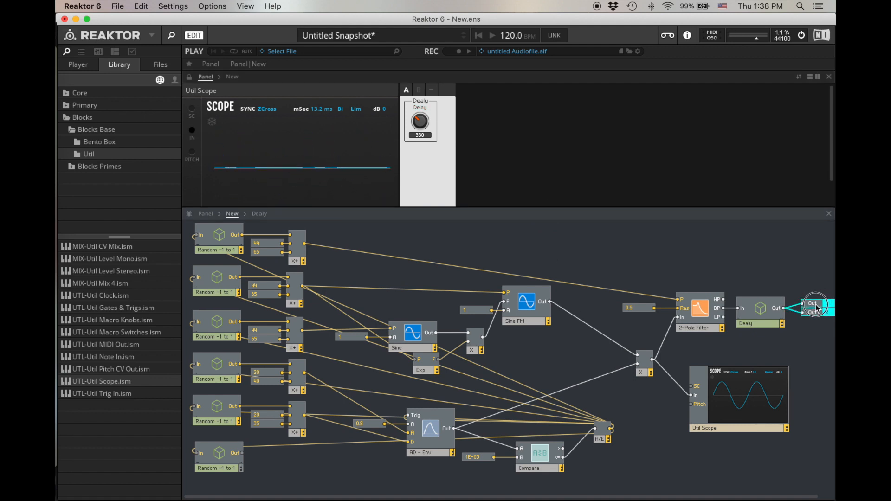
drag(815, 306, 815, 303)
drag(724, 276, 638, 287)
drag(708, 329, 677, 329)
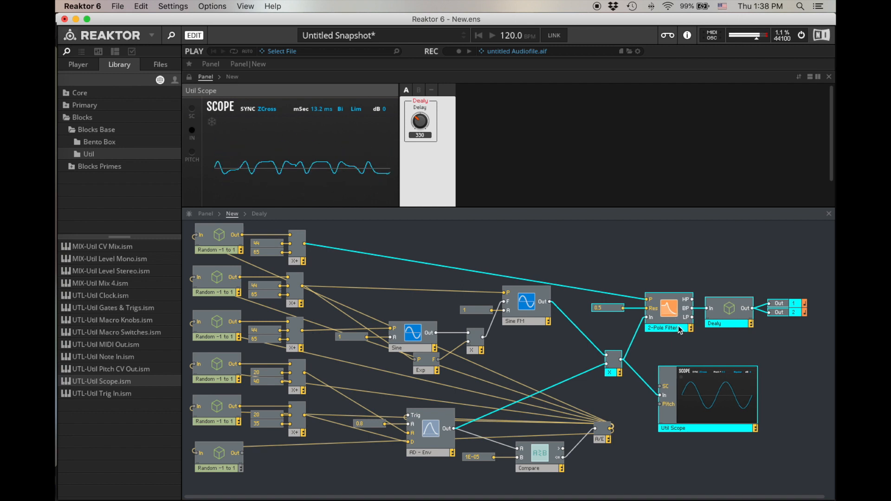
click(670, 254)
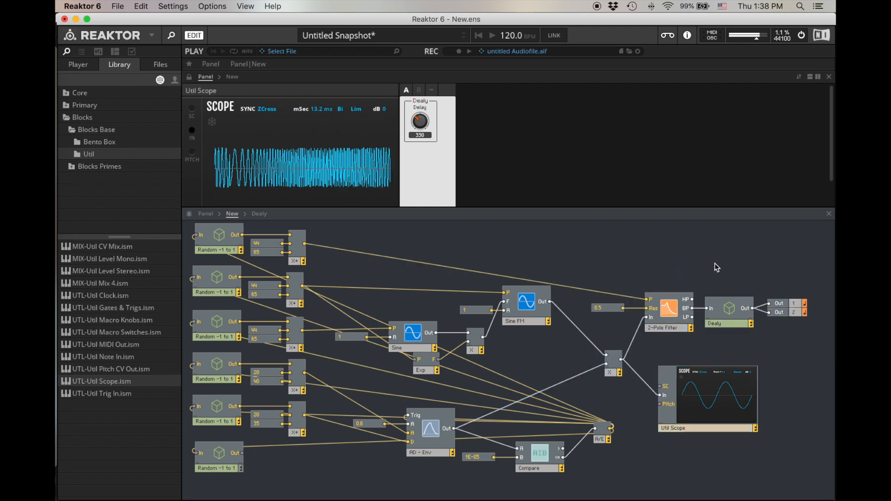
Step: Correct the name of the Dealy macro to Delay in the main structure
double_click(725, 308)
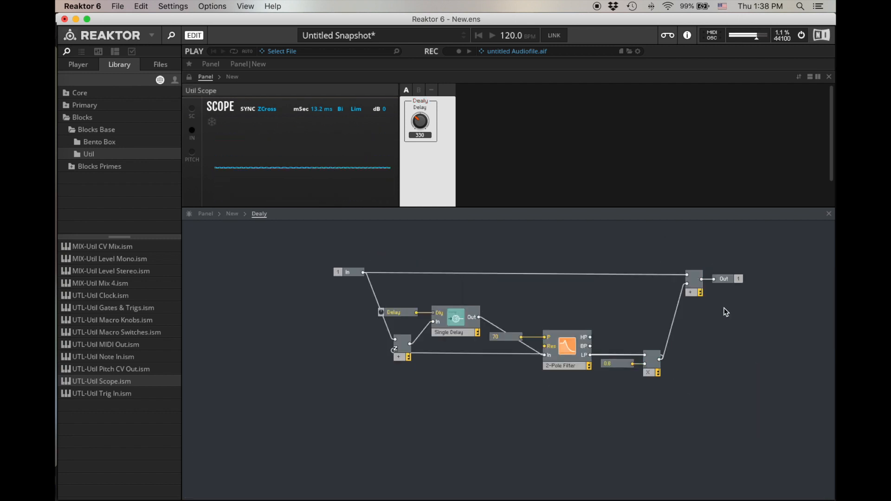
double_click(717, 340)
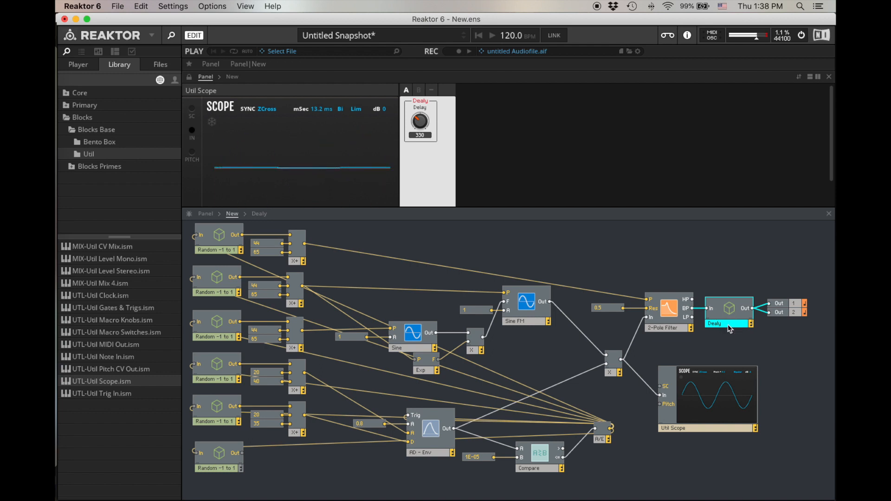
text(lay)
key(Return)
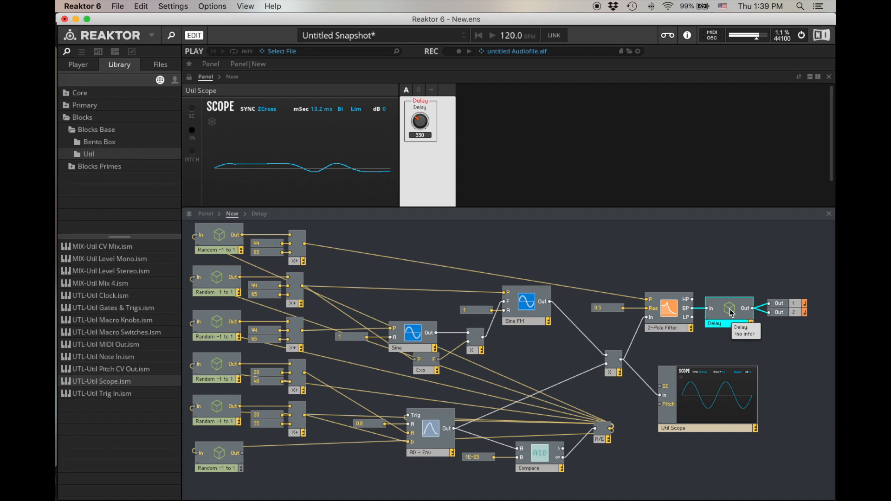
Step: Set the constant that scales the filtered delay signal inside the Delay macro to 0.9
double_click(729, 310)
double_click(615, 363)
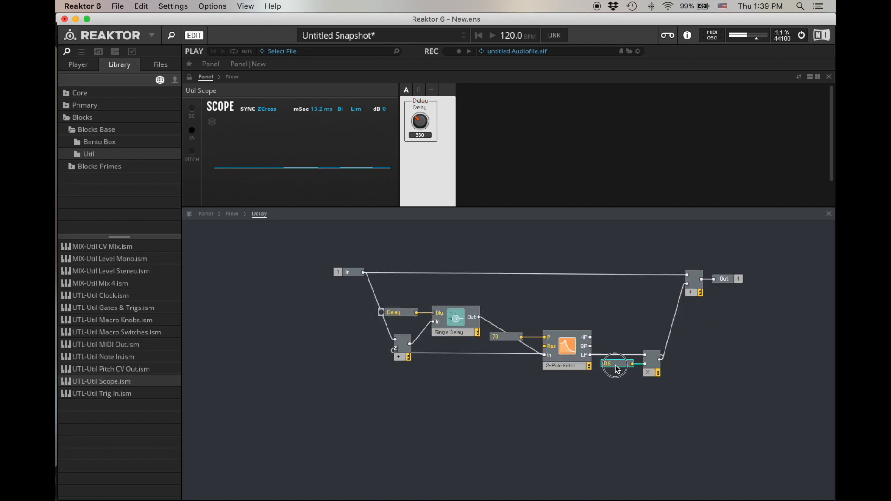
key(Return)
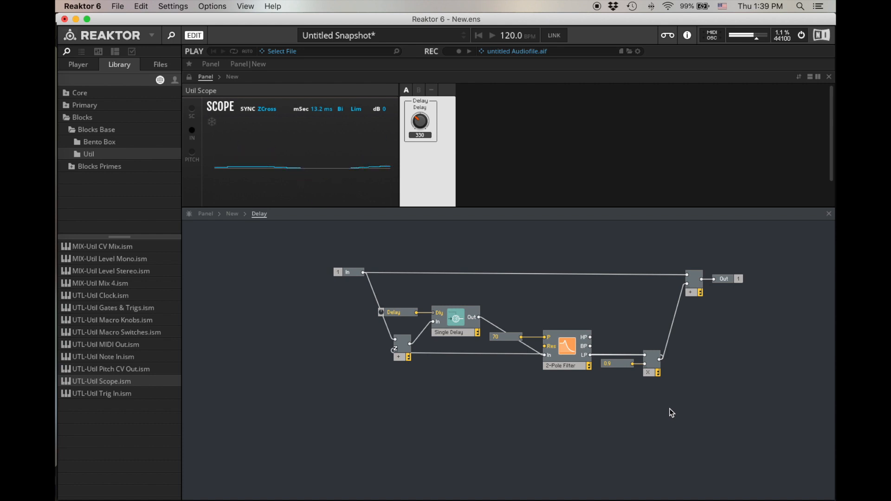
Step: Return to the main structure and delete the lowest Random -1 to 1 macro, whose output is unconnected
drag(464, 207, 464, 217)
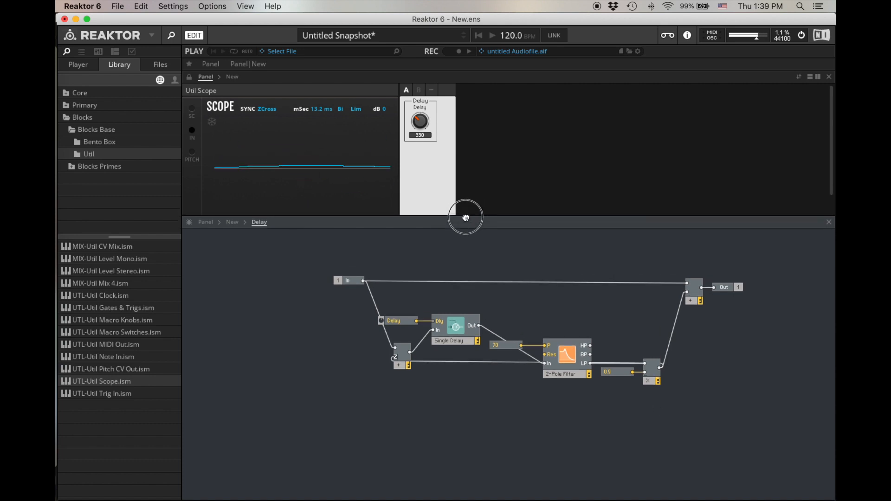
double_click(490, 259)
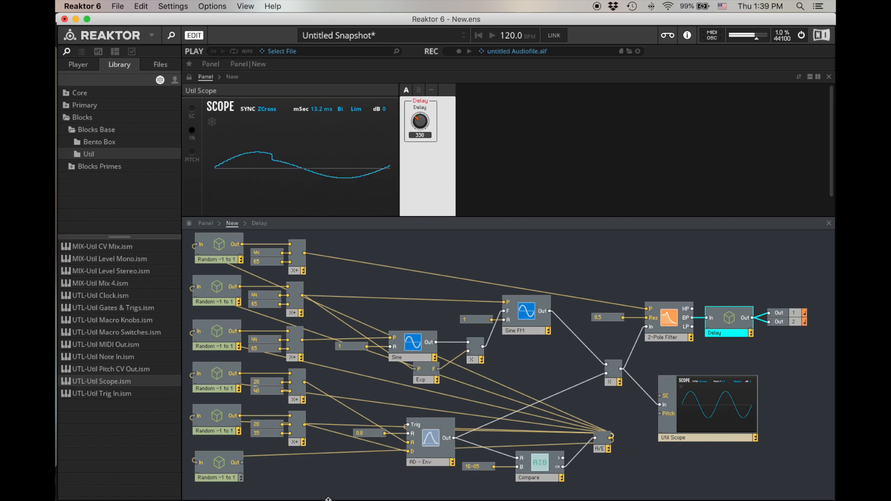
mouse_move(220, 483)
mouse_down()
mouse_move(228, 485)
mouse_move(218, 480)
mouse_up()
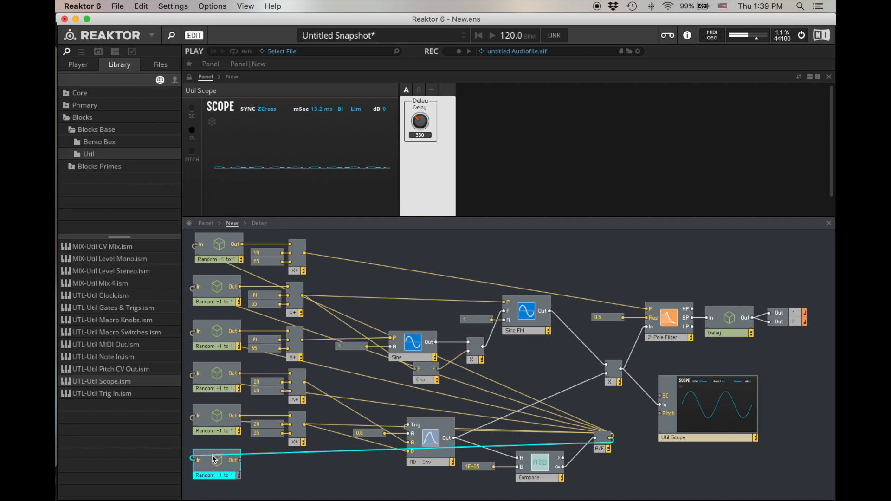
key(Delete)
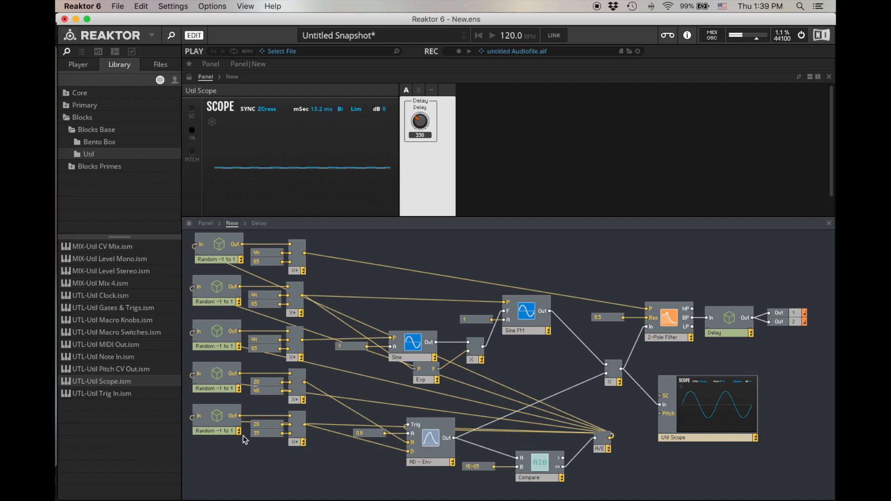
Step: Shift the AD-Env, Compare, 1E-05 constant and A/E modules up, realign the 0.8 constant beside the envelope, and enlarge the panel view
drag(580, 472, 427, 423)
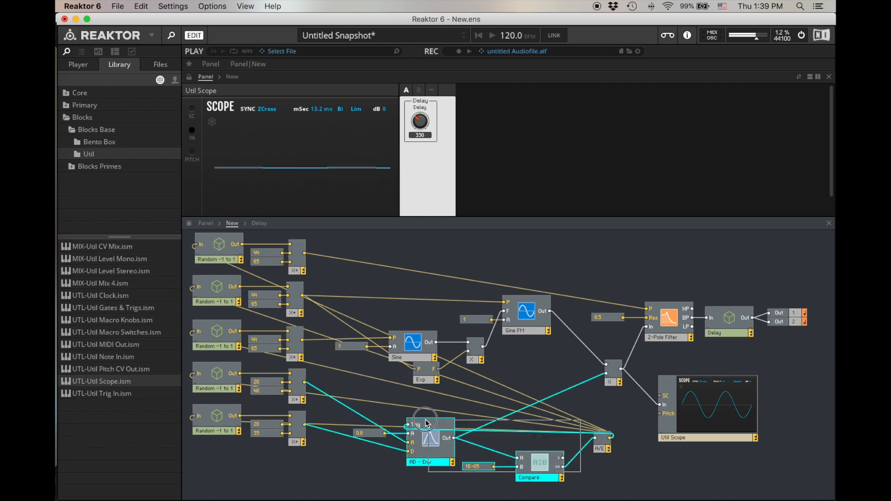
drag(621, 467, 409, 427)
drag(431, 457, 440, 440)
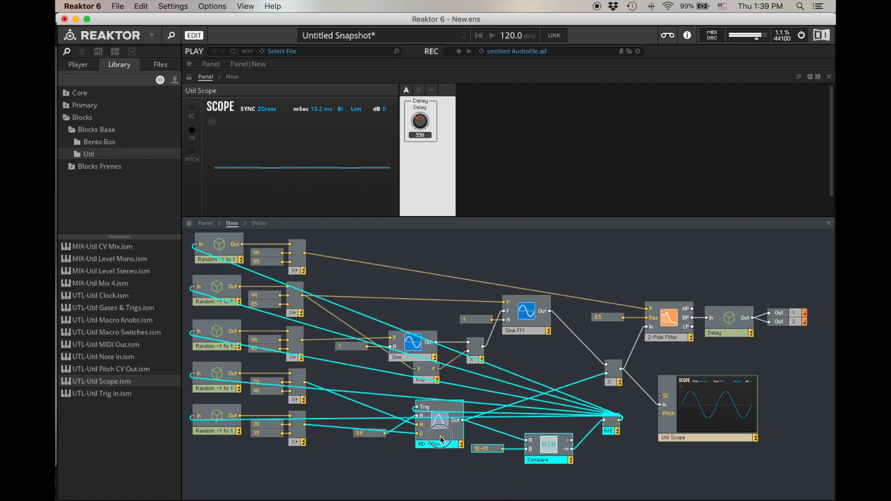
click(374, 451)
drag(369, 434, 378, 416)
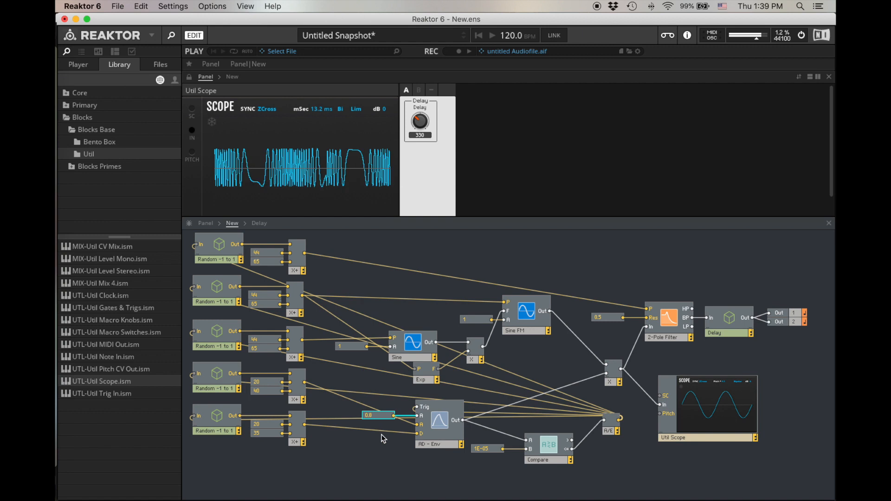
click(407, 461)
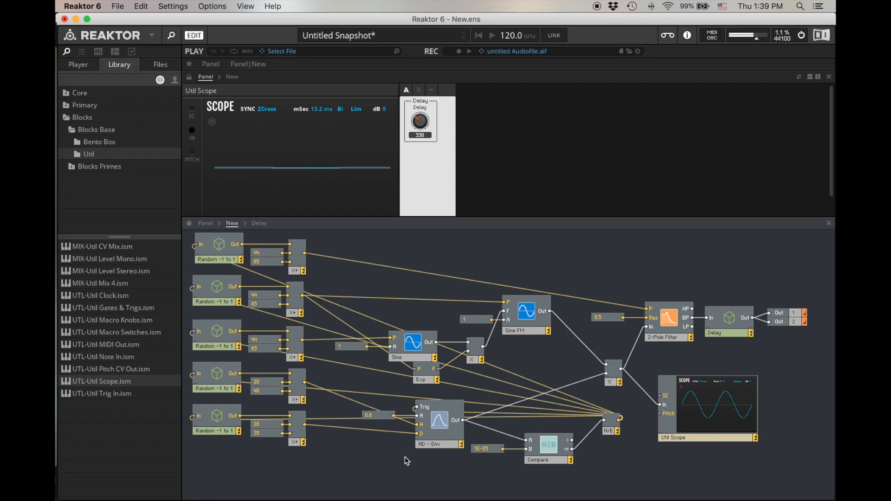
drag(381, 216, 381, 240)
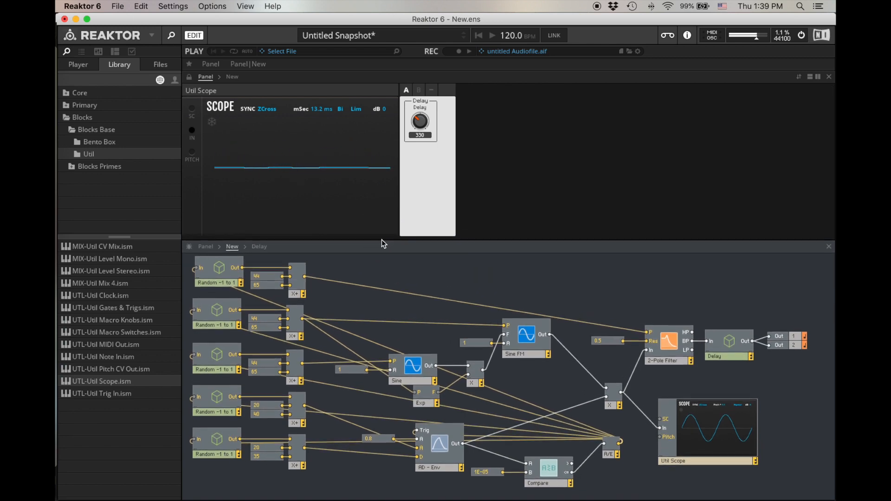